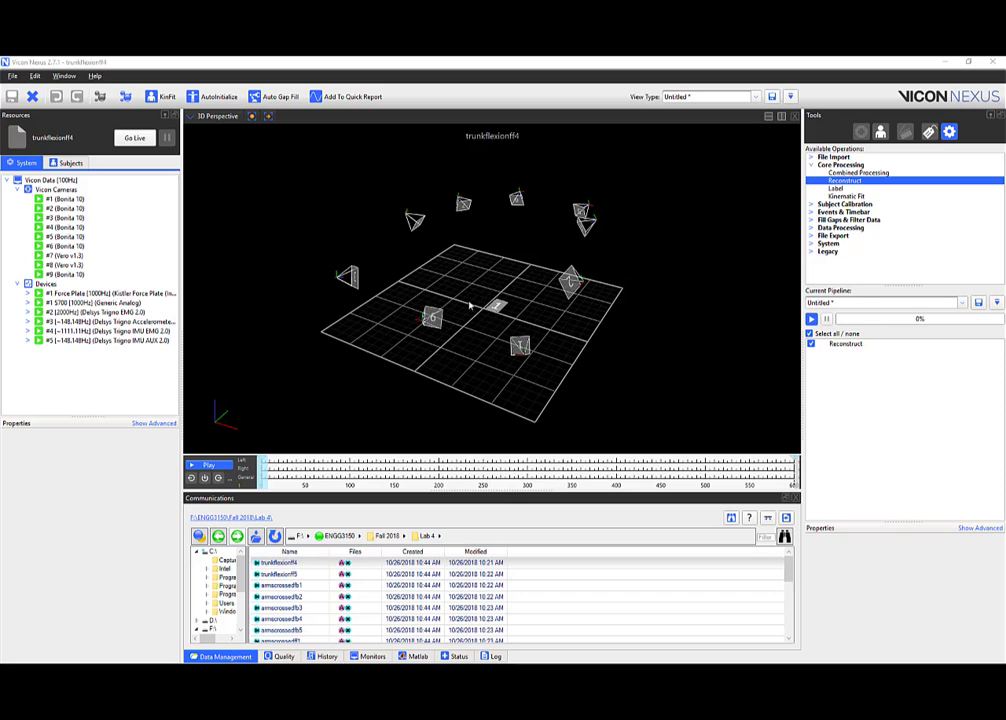
Orbit the 3D scene and try resizing the trial file list against the 3D view.
{"action": "mouse_move", "coordinate": [470, 305]}
{"action": "left_mouse_down"}
{"action": "mouse_move", "coordinate": [442, 294]}
{"action": "mouse_move", "coordinate": [465, 303]}
{"action": "mouse_move", "coordinate": [467, 287]}
{"action": "mouse_move", "coordinate": [463, 300]}
{"action": "left_mouse_up"}
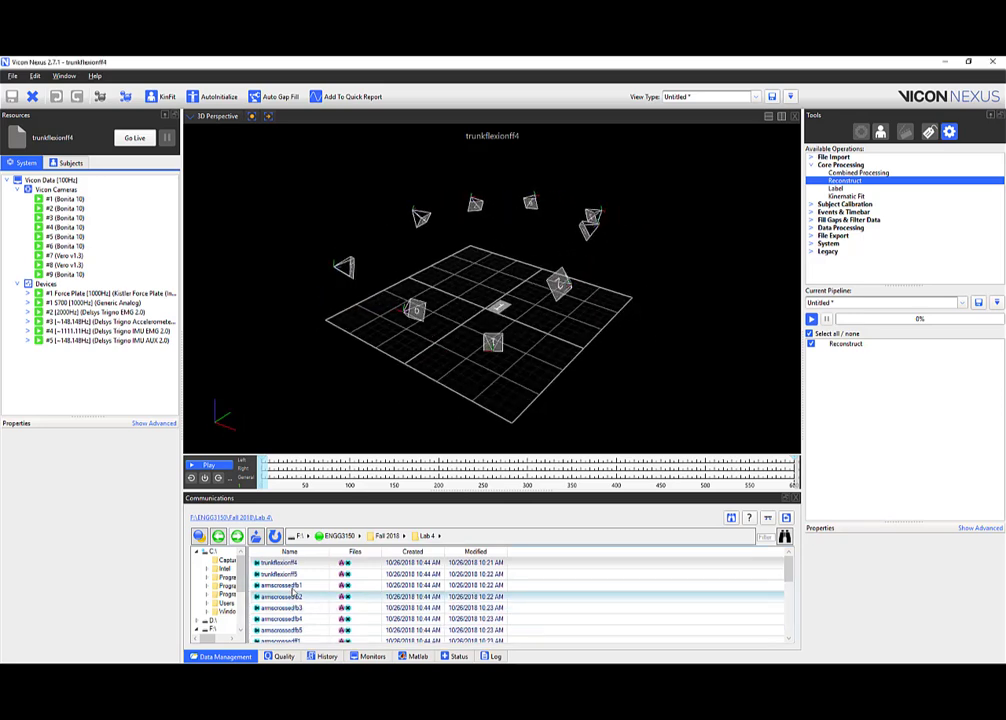
{"action": "left_click_drag", "start_coordinate": [367, 490], "coordinate": [385, 401]}
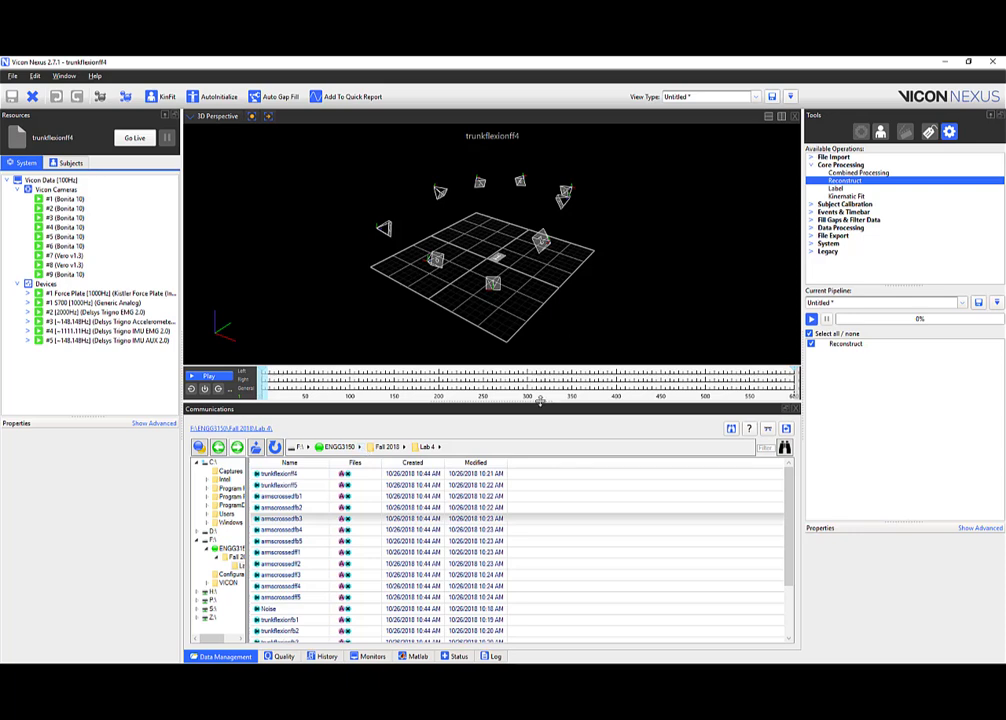
{"action": "left_click_drag", "start_coordinate": [538, 407], "coordinate": [530, 540]}
{"action": "mouse_move", "coordinate": [315, 257]}
{"action": "left_mouse_down"}
{"action": "mouse_move", "coordinate": [409, 278]}
{"action": "mouse_move", "coordinate": [295, 256]}
{"action": "left_mouse_up"}
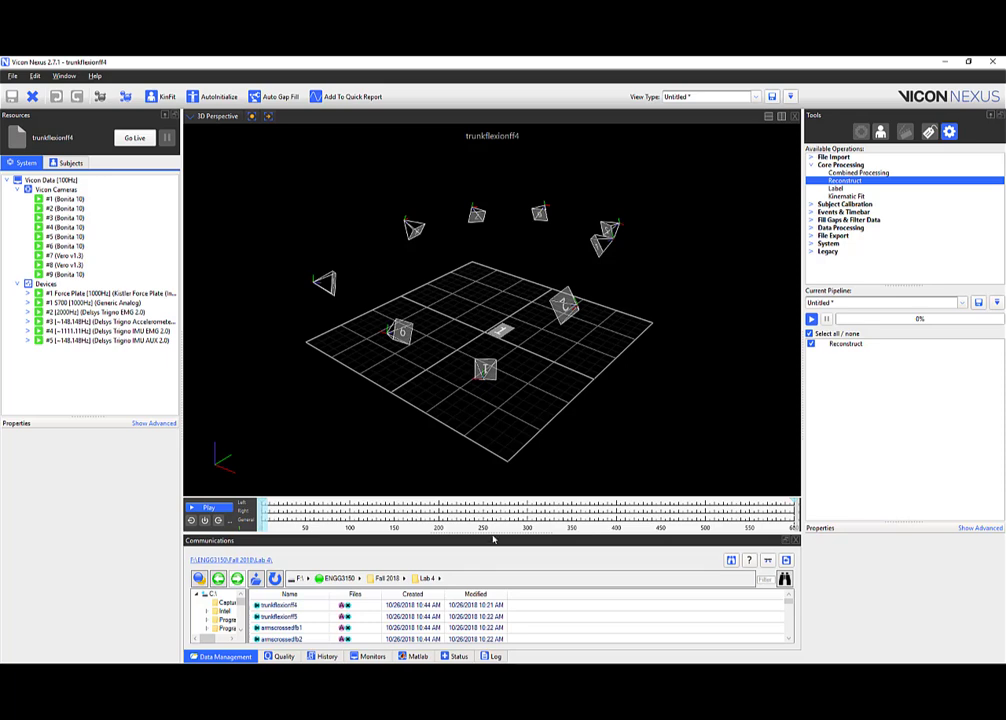
{"action": "left_click_drag", "start_coordinate": [492, 539], "coordinate": [386, 397]}
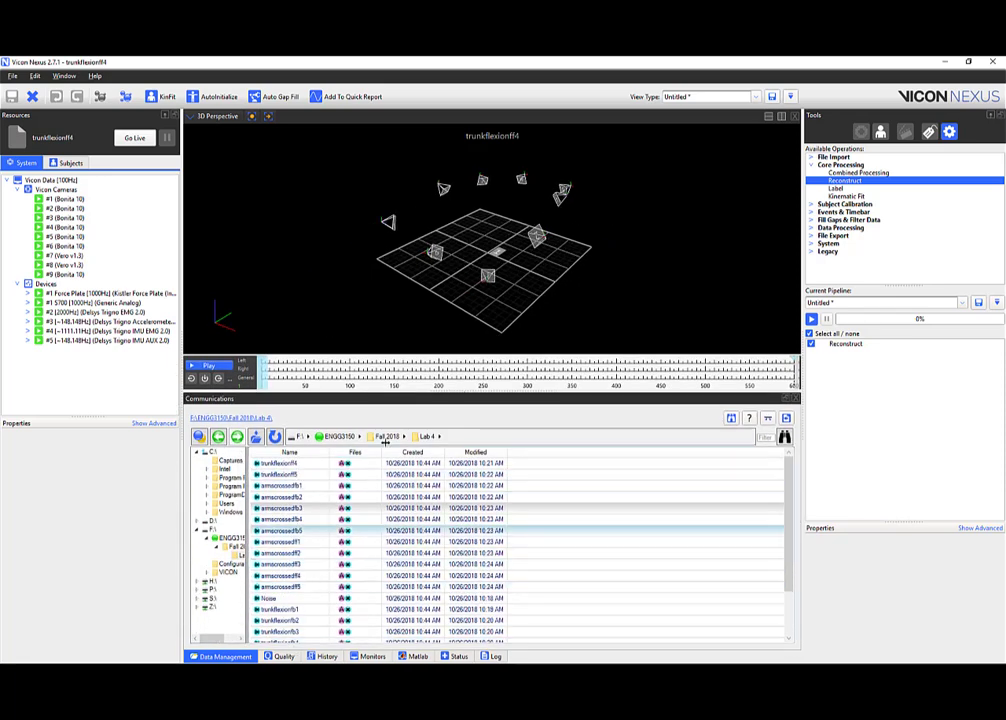
{"action": "left_click_drag", "start_coordinate": [456, 393], "coordinate": [454, 588]}
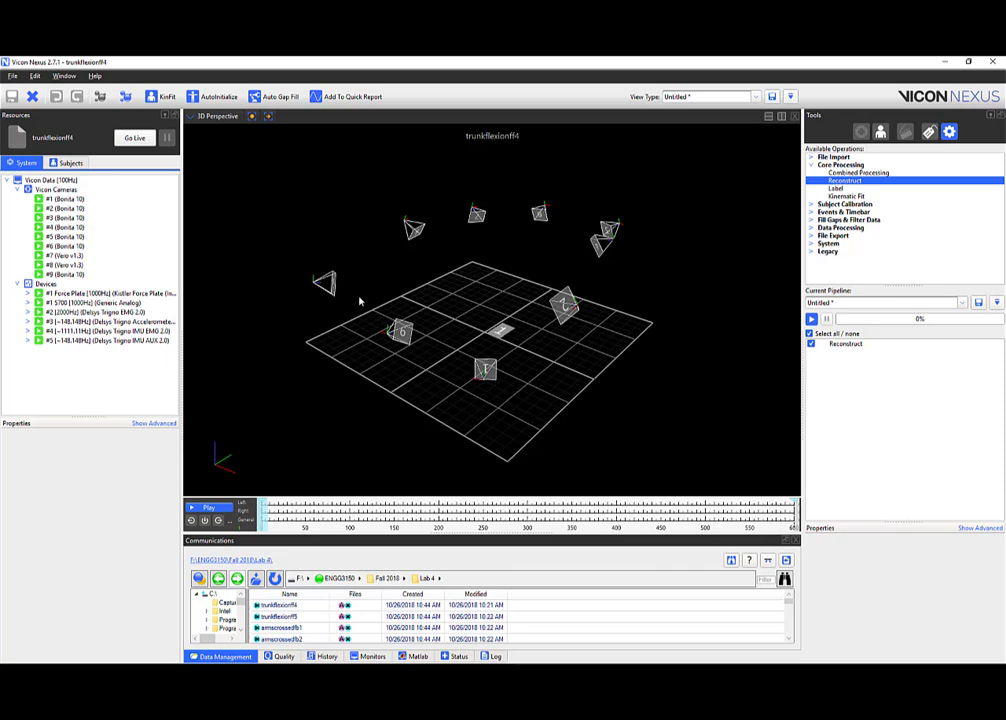
Enlarge the trial file list below the 3D view and narrow the folder tree beside it.
{"action": "left_click_drag", "start_coordinate": [360, 301], "coordinate": [635, 352]}
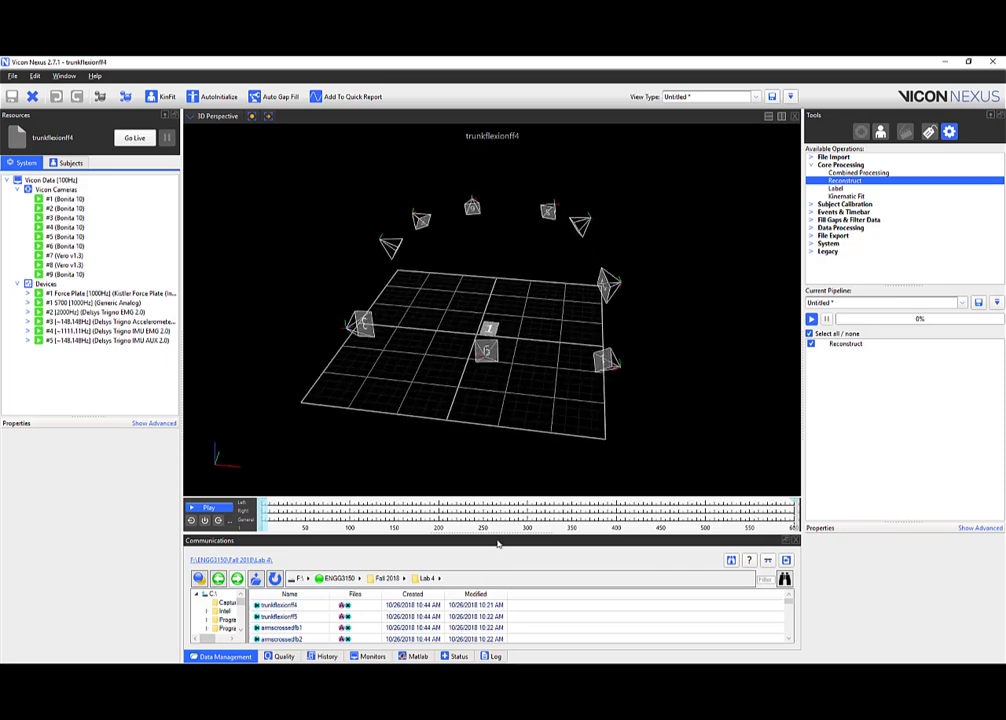
{"action": "left_click_drag", "start_coordinate": [499, 540], "coordinate": [499, 469]}
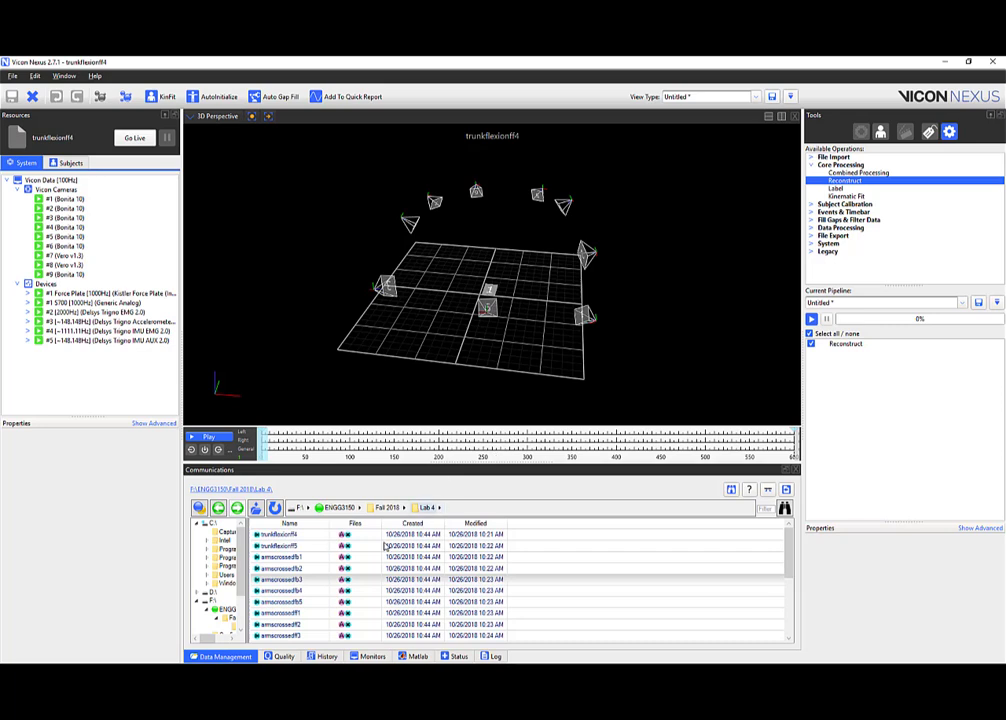
{"action": "scroll", "coordinate": [229, 598], "scroll_direction": "down", "scroll_amount": 2}
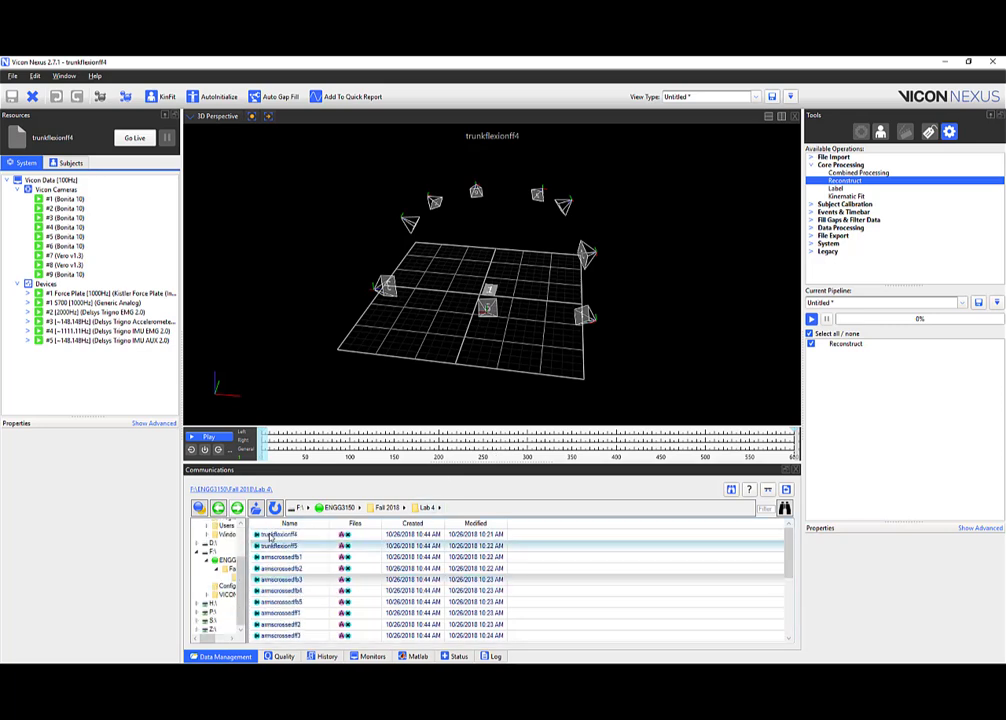
{"action": "left_click_drag", "start_coordinate": [246, 543], "coordinate": [213, 548]}
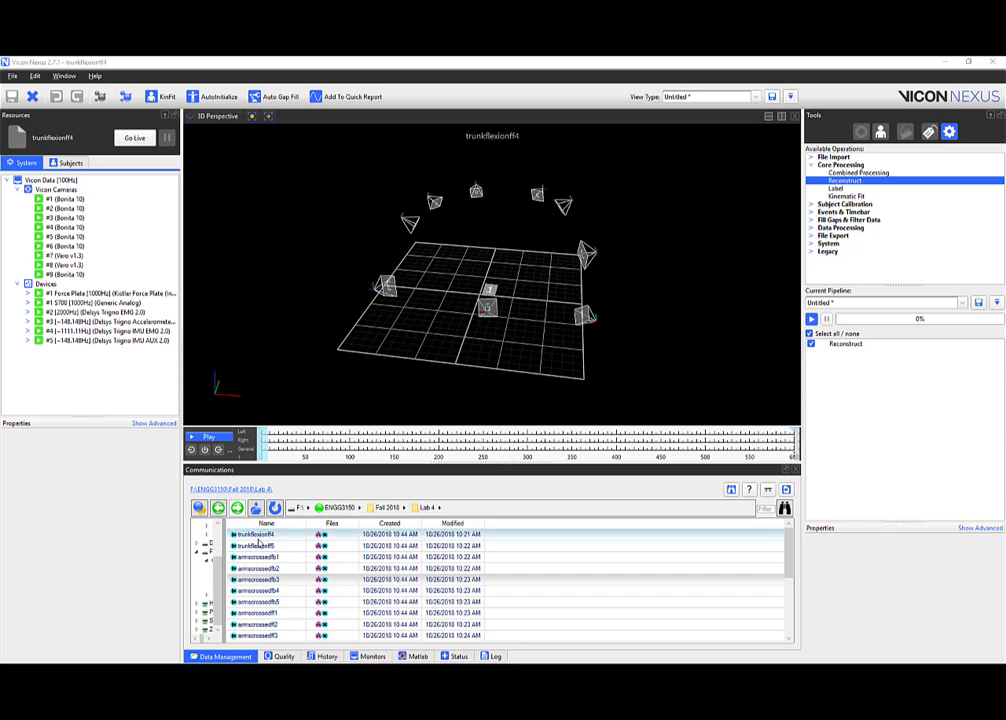
Open the trunkflexionff4 trial and reconstruct its markers.
{"action": "left_click", "coordinate": [255, 535]}
{"action": "double_click", "coordinate": [260, 537]}
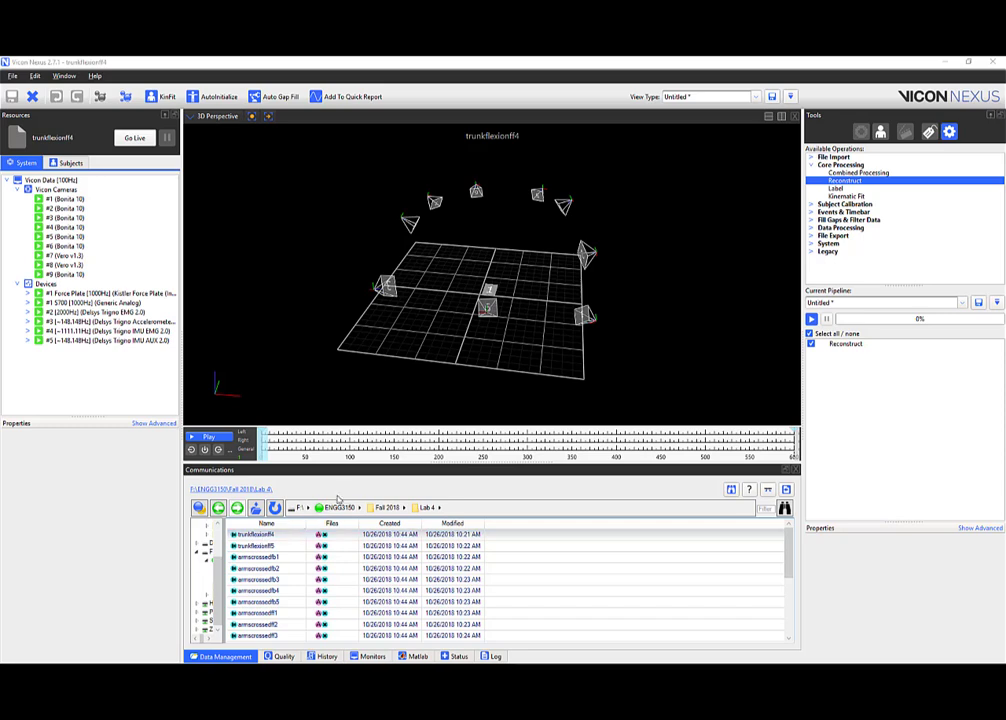
{"action": "left_click", "coordinate": [101, 99]}
Orbit and zoom the 3D view onto the reconstructed markers beside an upright force plate 1.
{"action": "left_click_drag", "start_coordinate": [362, 347], "coordinate": [531, 357]}
{"action": "right_click_drag", "start_coordinate": [531, 360], "coordinate": [516, 285]}
{"action": "left_click_drag", "start_coordinate": [516, 285], "coordinate": [475, 303]}
{"action": "right_click_drag", "start_coordinate": [475, 303], "coordinate": [477, 237]}
{"action": "left_click_drag", "start_coordinate": [477, 237], "coordinate": [506, 272]}
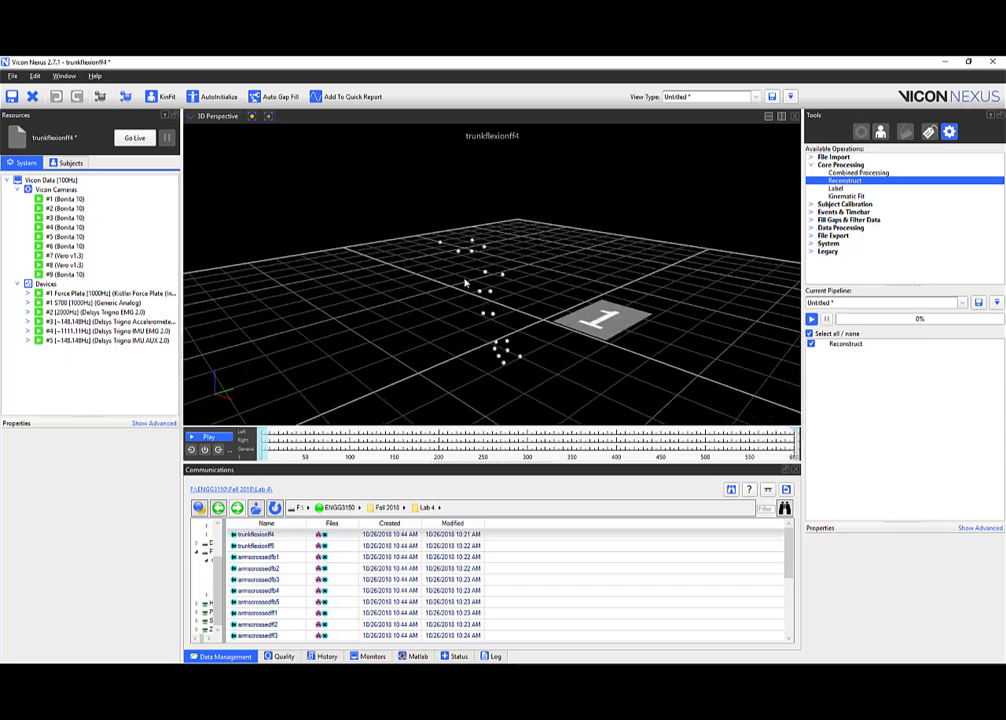
{"action": "right_click_drag", "start_coordinate": [466, 284], "coordinate": [467, 275]}
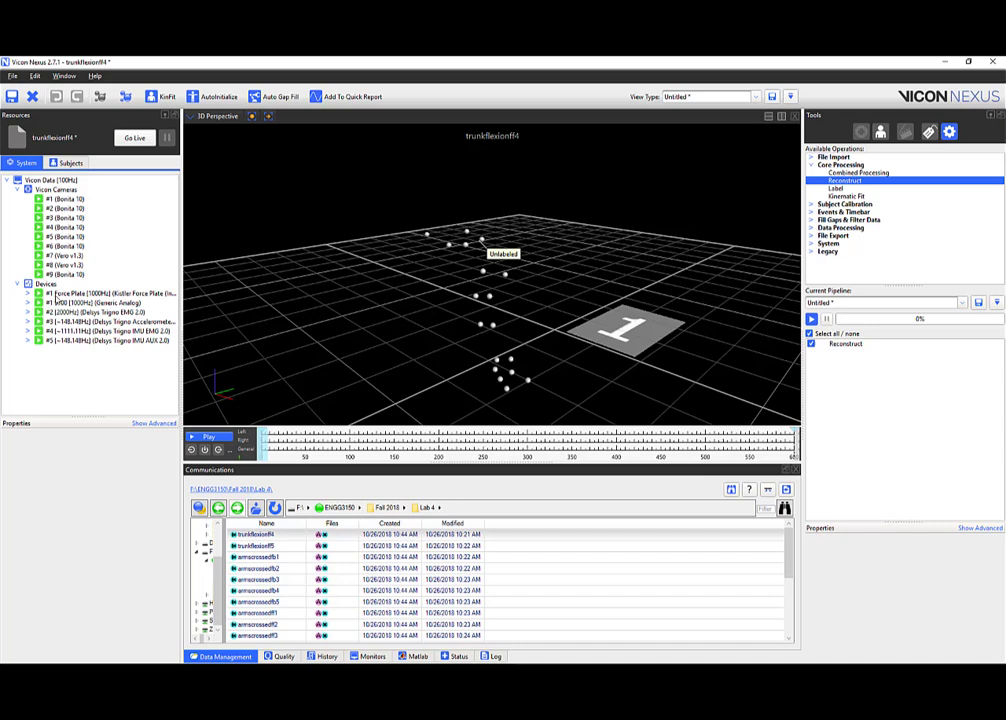
Split the viewport and turn the right pane into a Graph view.
{"action": "left_click", "coordinate": [781, 117]}
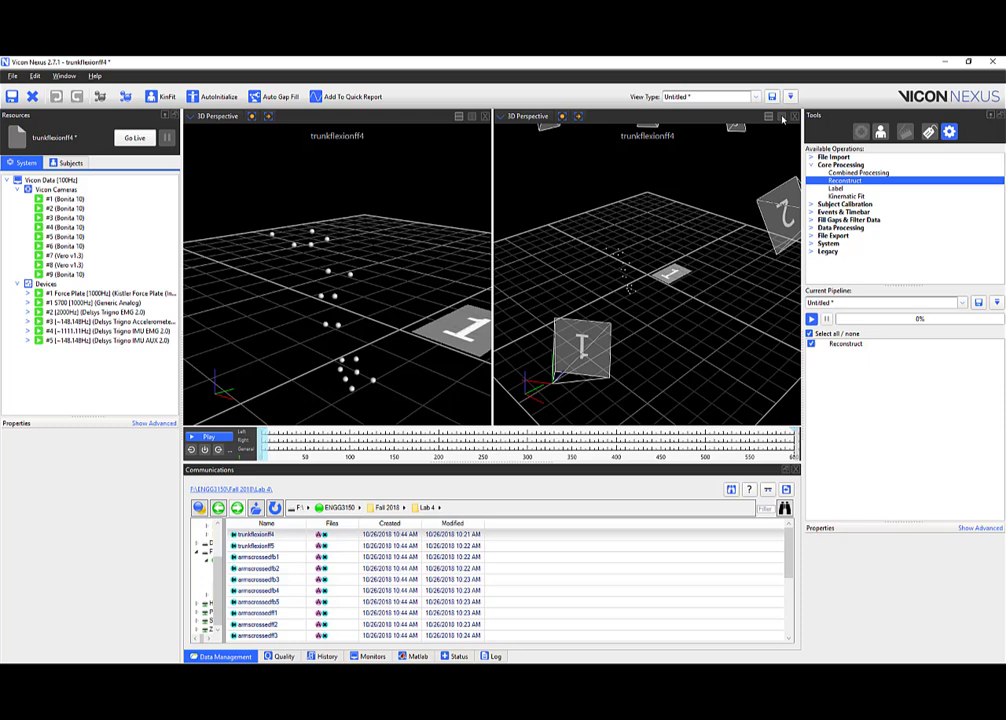
{"action": "left_click", "coordinate": [512, 117]}
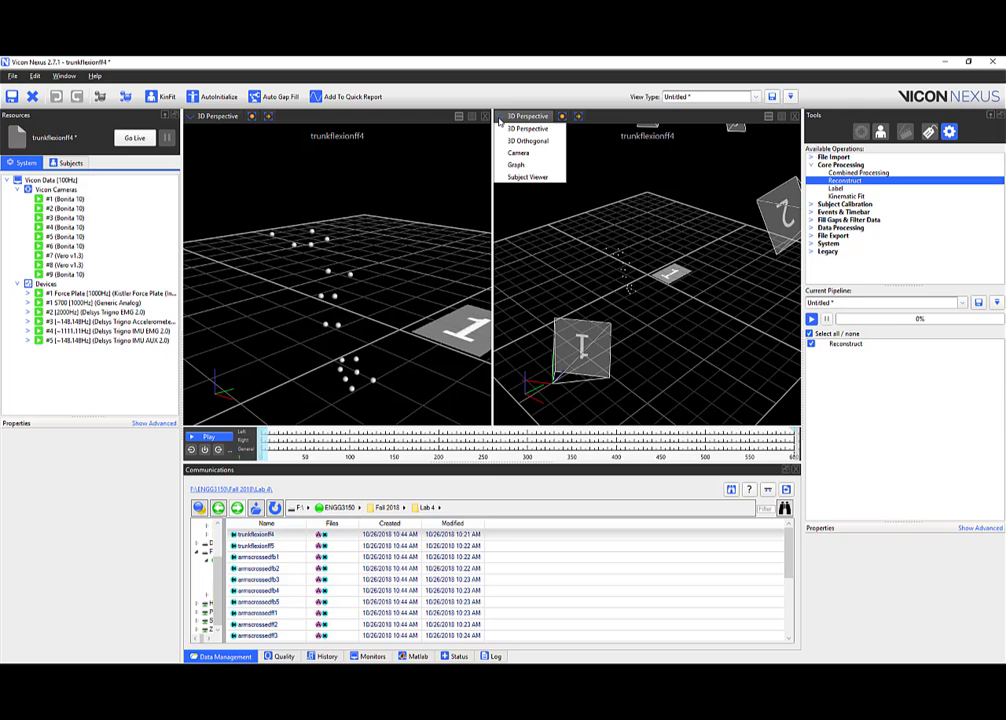
{"action": "left_click", "coordinate": [525, 164]}
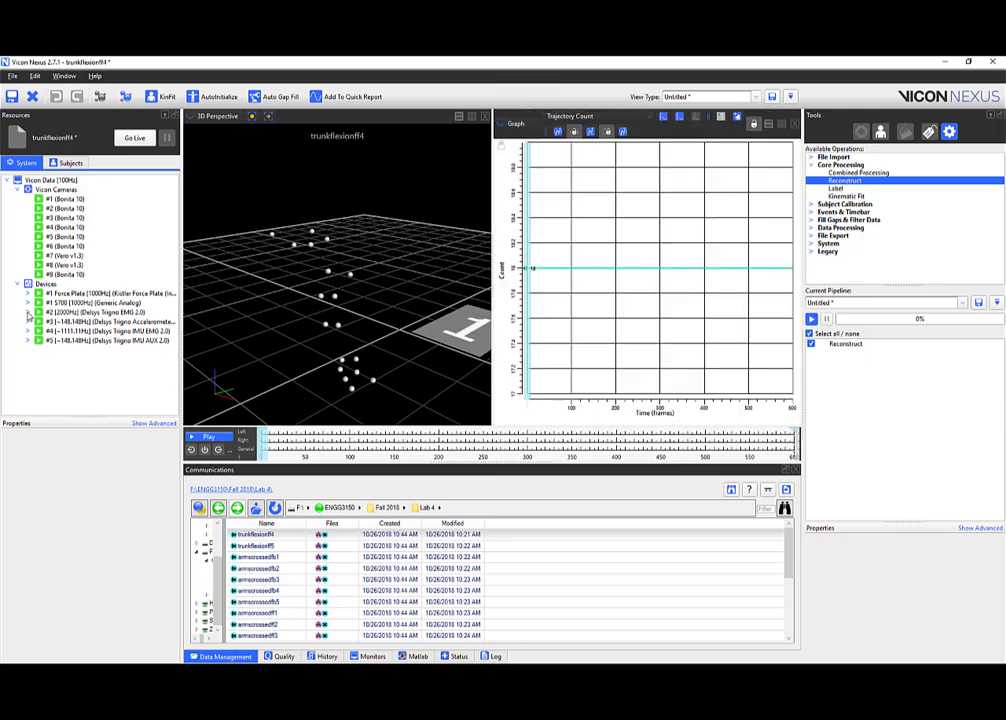
Graph the Delsys Trigno EMG4, EMG5 and EMG6 sensor channels.
{"action": "left_click", "coordinate": [28, 312]}
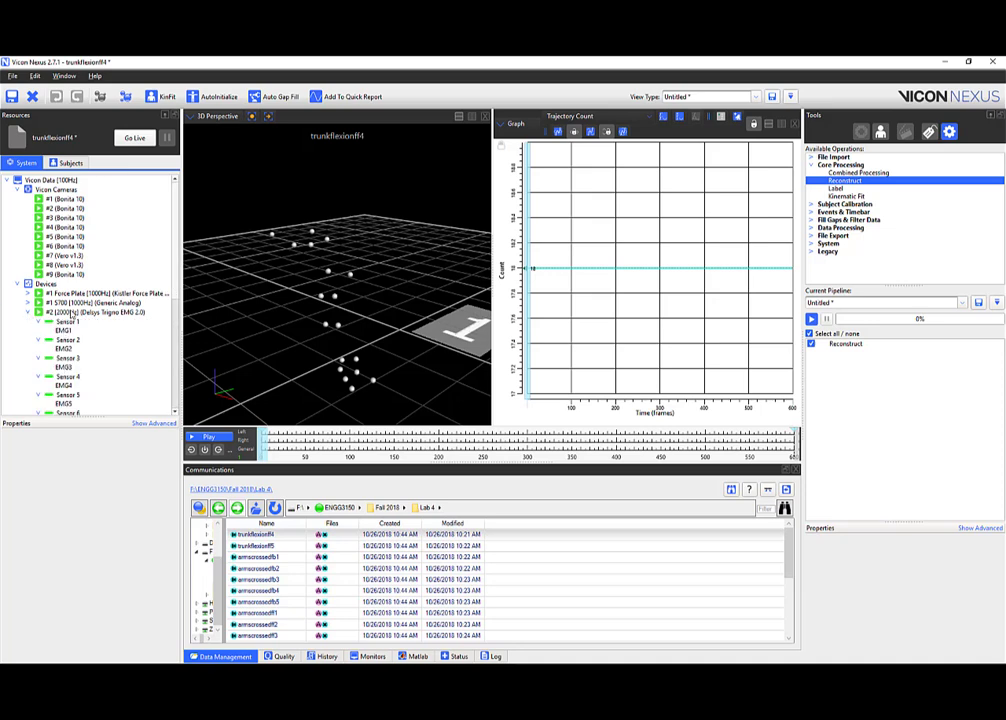
{"action": "left_click", "coordinate": [71, 313]}
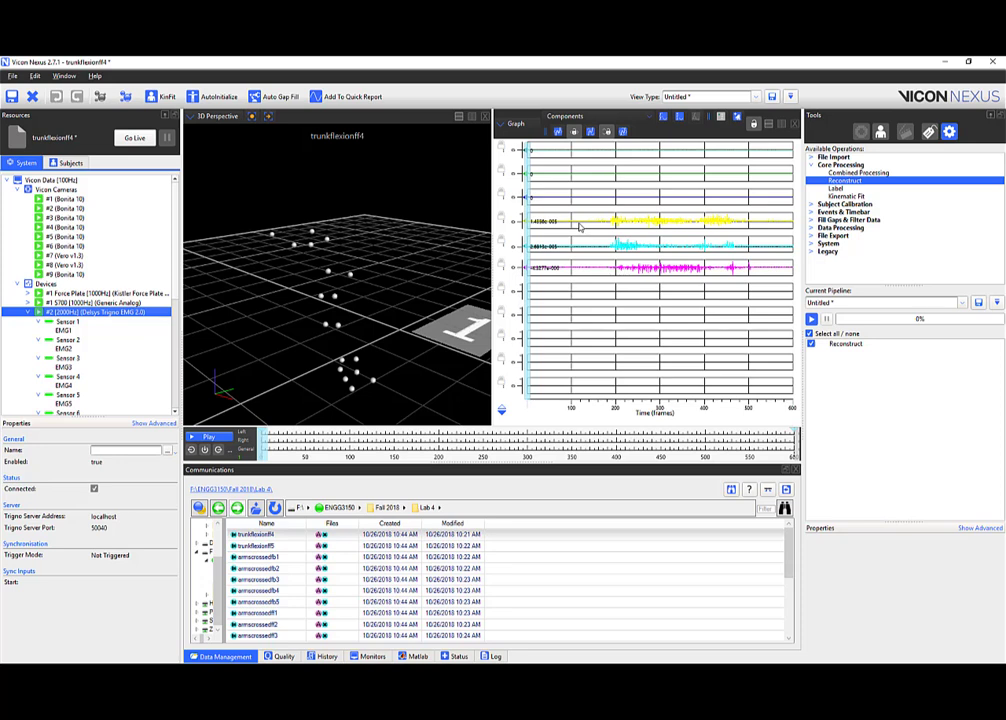
{"action": "left_click", "coordinate": [74, 359]}
{"action": "left_click", "coordinate": [70, 377]}
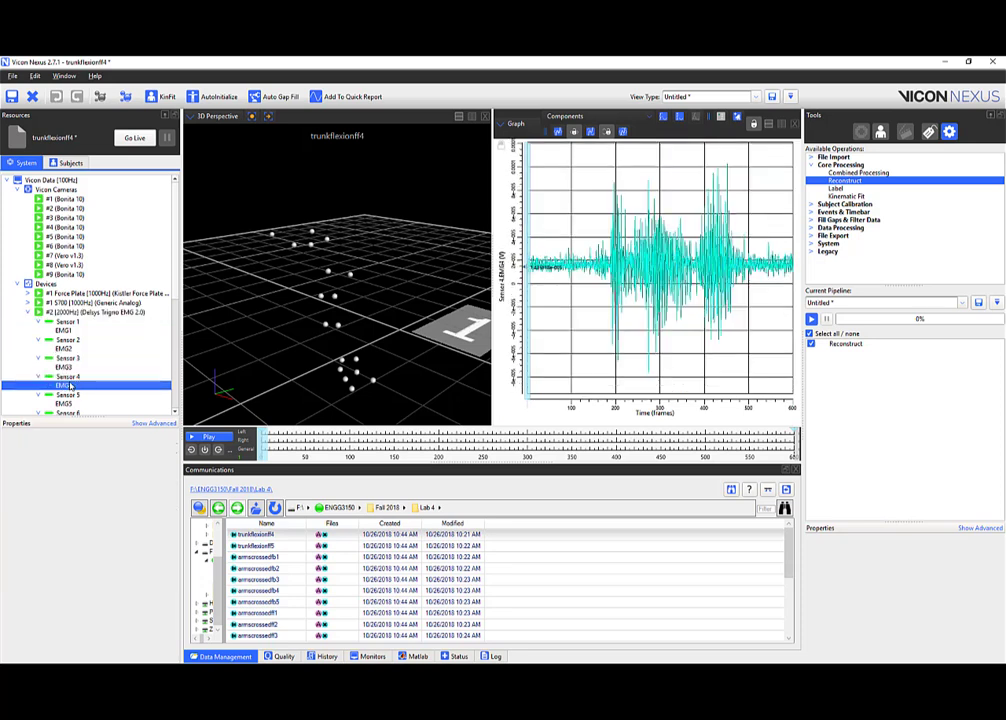
{"action": "scroll", "coordinate": [83, 394], "scroll_direction": "down", "scroll_amount": 1}
{"action": "left_click", "coordinate": [65, 375], "text": "ctrl"}
{"action": "left_click", "coordinate": [65, 393], "text": "ctrl"}
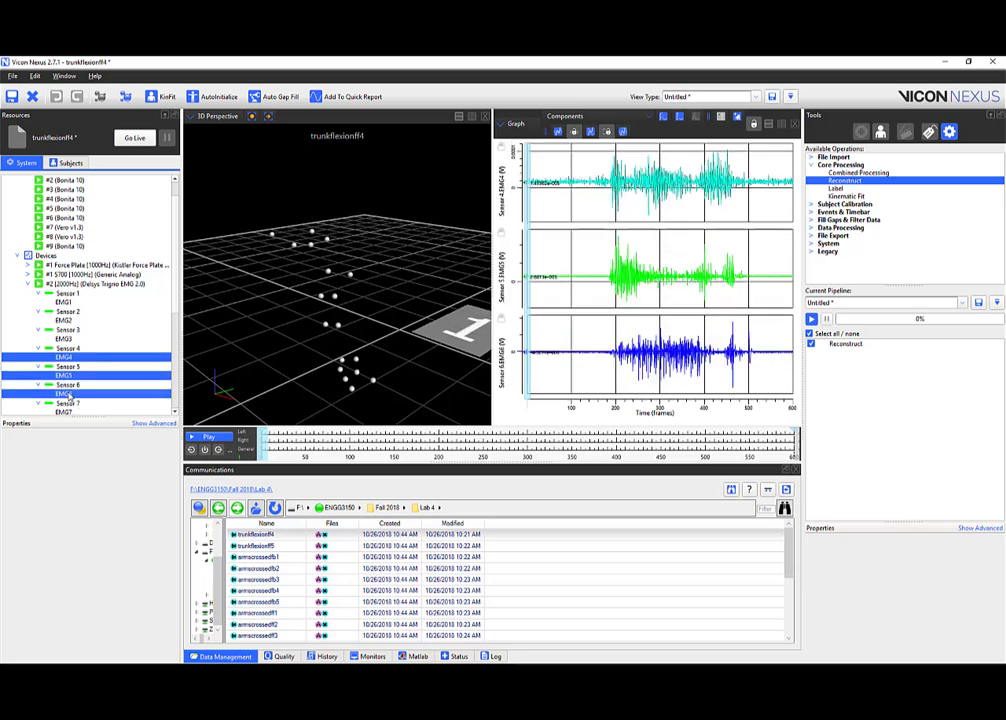
Scrub the trial to frame 290 and back to 180, then close the graph pane.
{"action": "left_click_drag", "start_coordinate": [260, 448], "coordinate": [455, 367]}
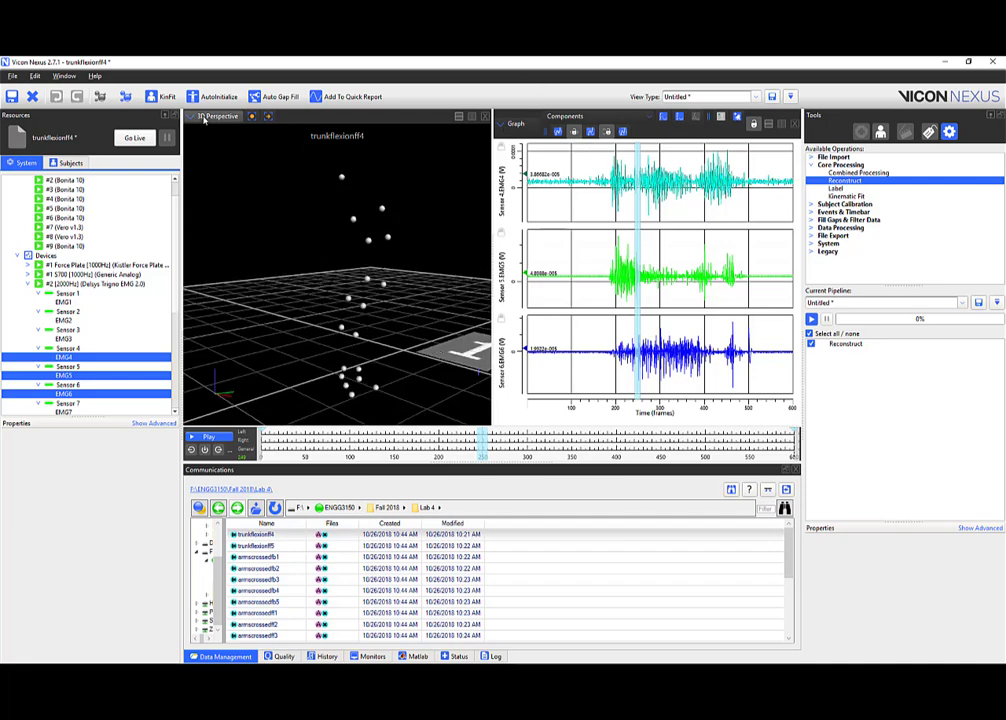
{"action": "mouse_move", "coordinate": [480, 450]}
{"action": "left_mouse_down"}
{"action": "mouse_move", "coordinate": [386, 445]}
{"action": "mouse_move", "coordinate": [463, 440]}
{"action": "left_mouse_up"}
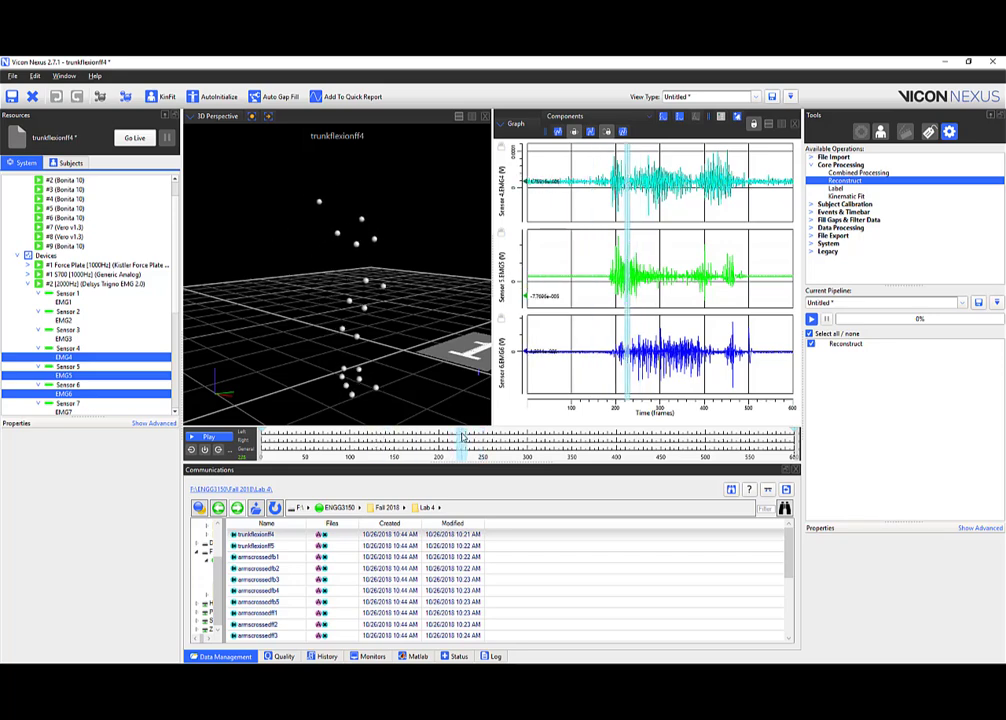
{"action": "left_click", "coordinate": [793, 124]}
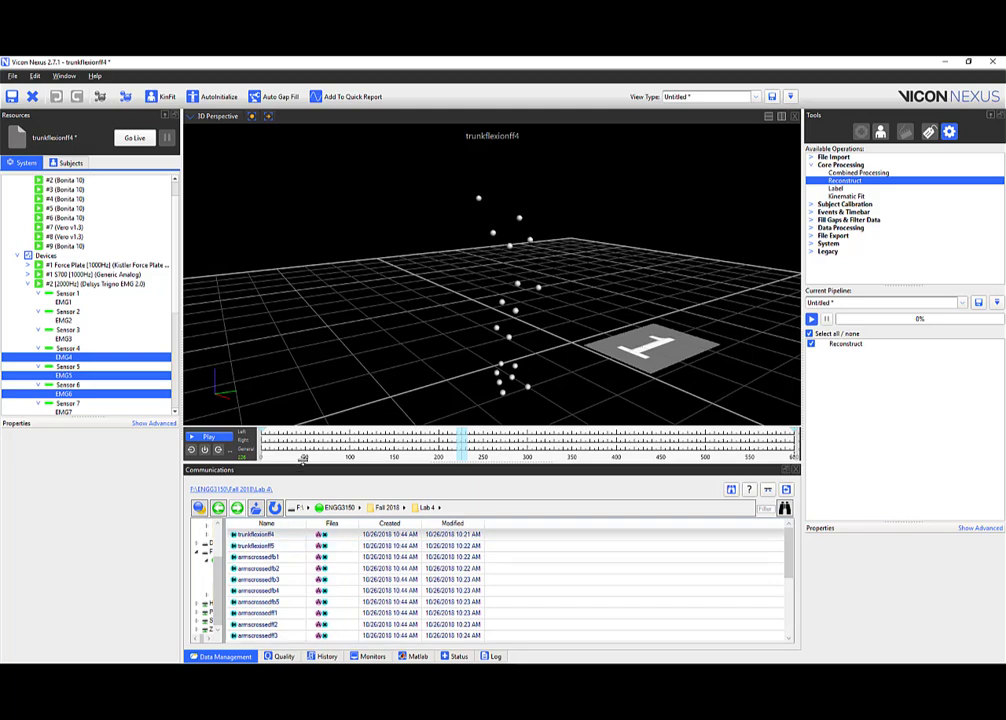
At around frame 50, orbit the 3D view and select upper-cluster markers to inspect them.
{"action": "left_click", "coordinate": [302, 445]}
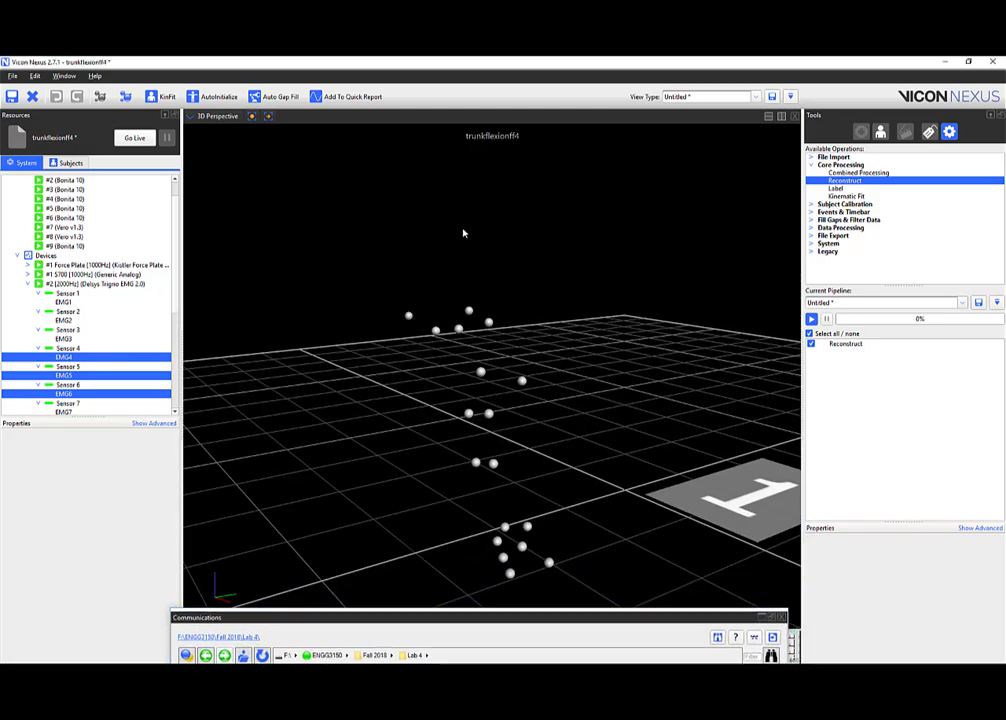
{"action": "left_click_drag", "start_coordinate": [463, 233], "coordinate": [427, 298]}
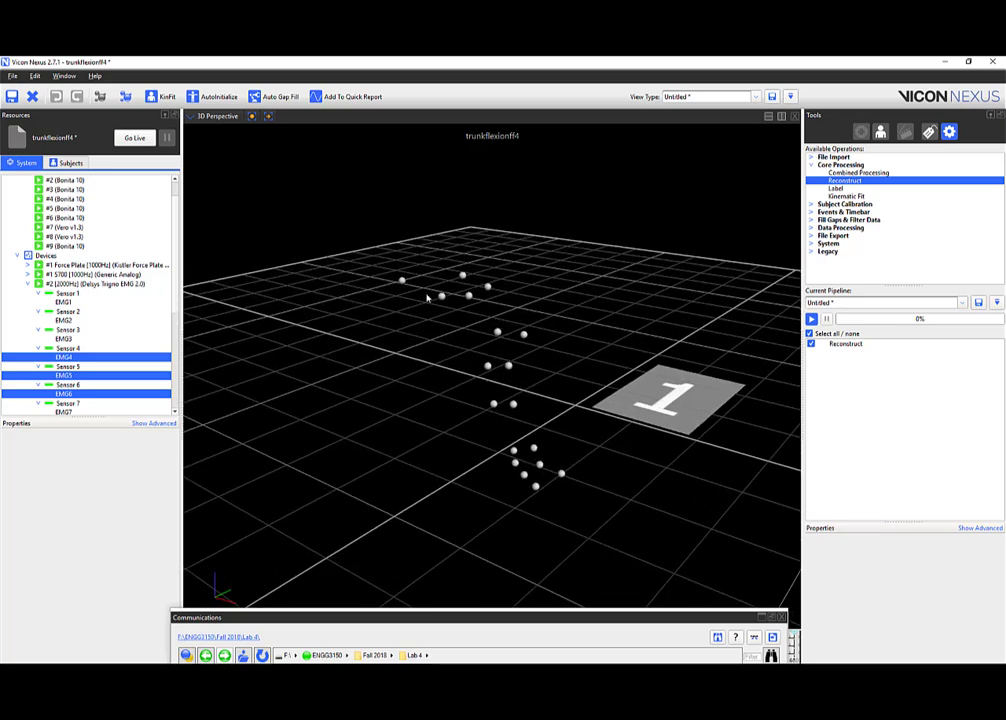
{"action": "left_click", "coordinate": [468, 295]}
{"action": "left_click", "coordinate": [487, 287]}
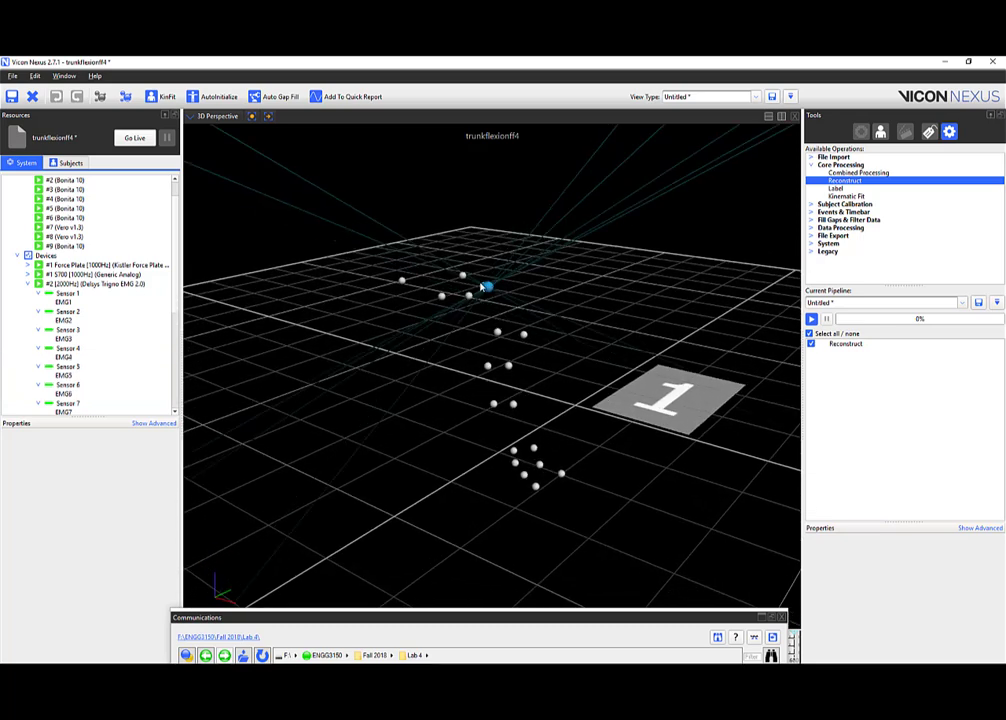
{"action": "left_click", "coordinate": [482, 262]}
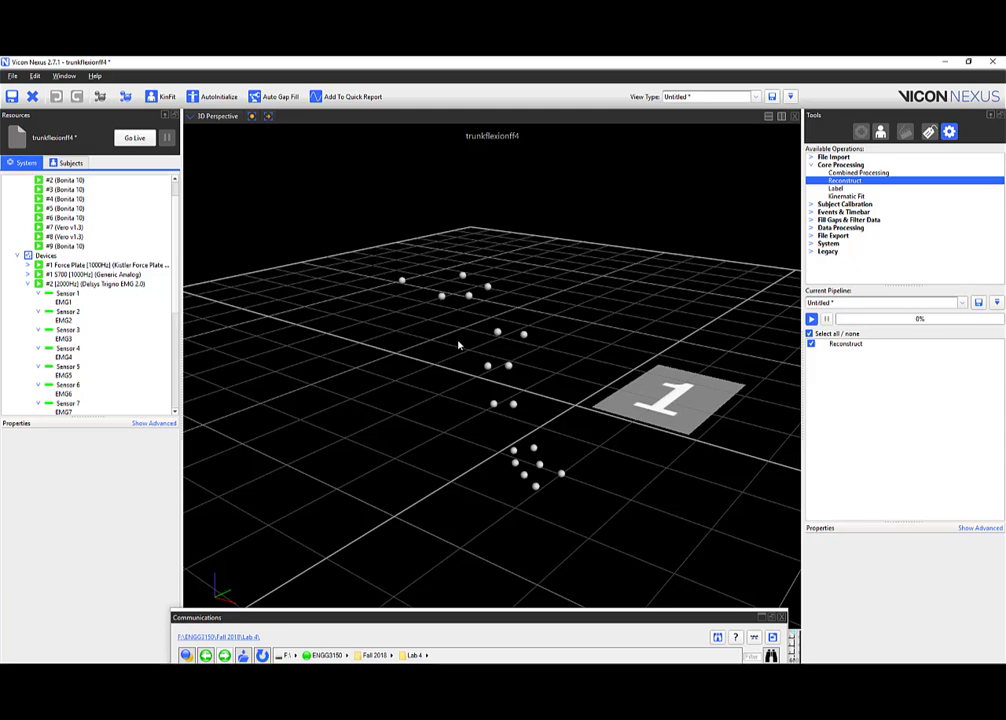
{"action": "left_click_drag", "start_coordinate": [460, 344], "coordinate": [491, 356]}
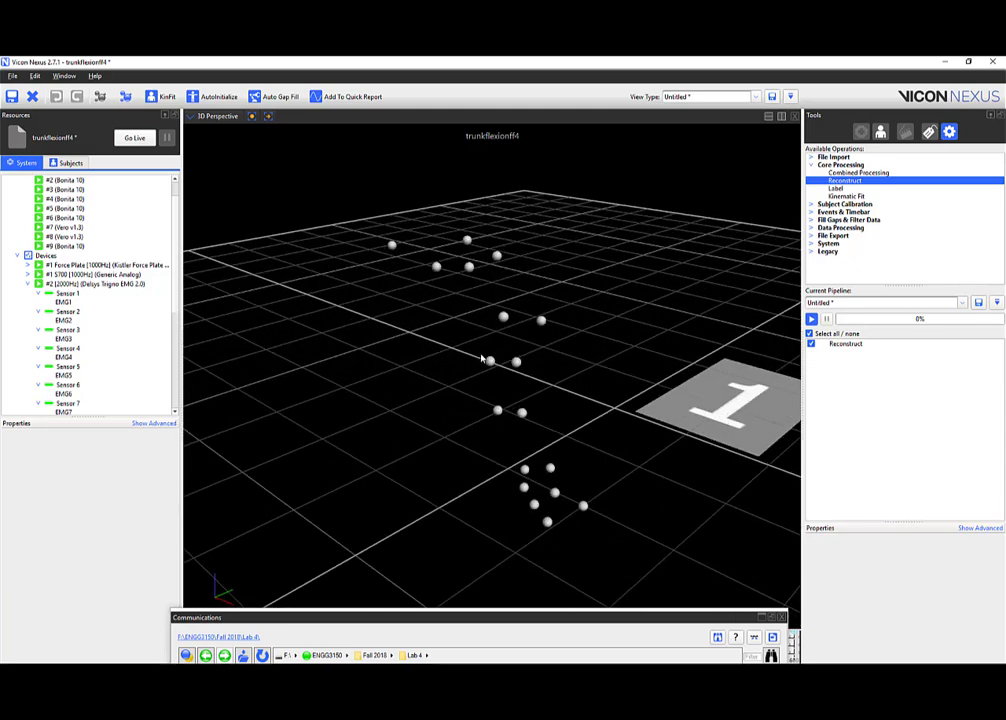
{"action": "left_click_drag", "start_coordinate": [400, 285], "coordinate": [351, 265]}
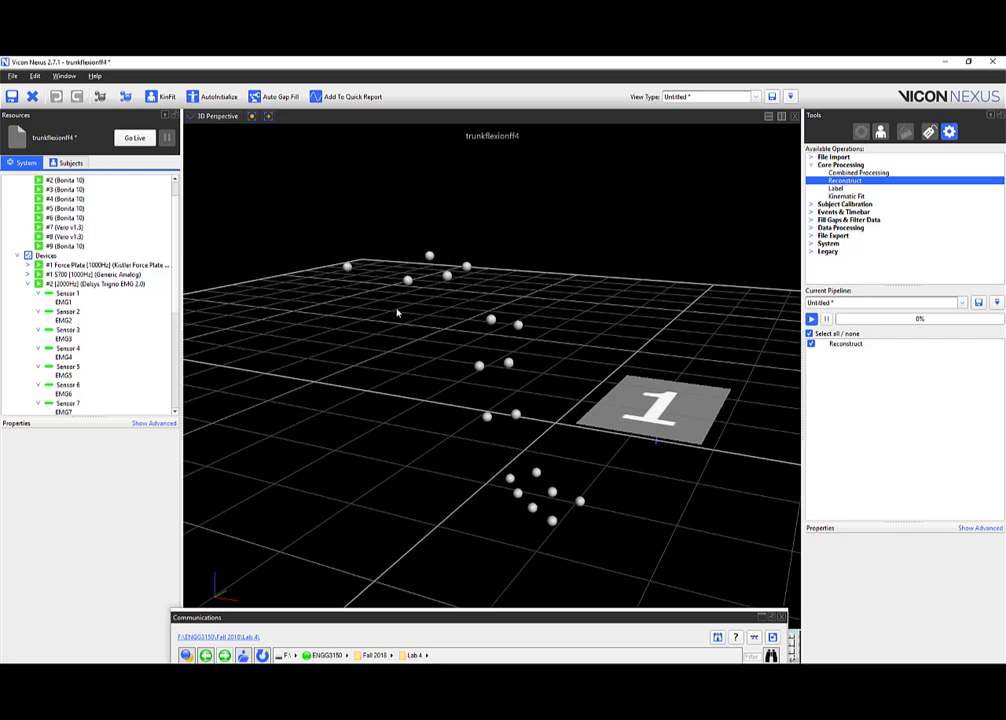
{"action": "left_click_drag", "start_coordinate": [368, 218], "coordinate": [410, 276]}
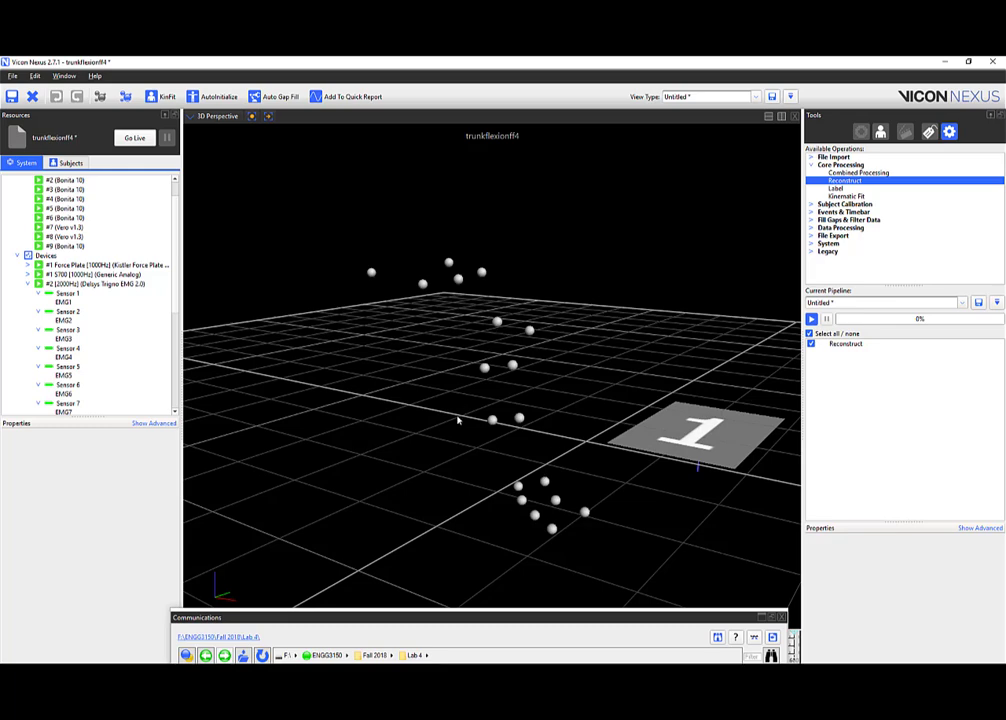
{"action": "left_click_drag", "start_coordinate": [528, 506], "coordinate": [595, 493]}
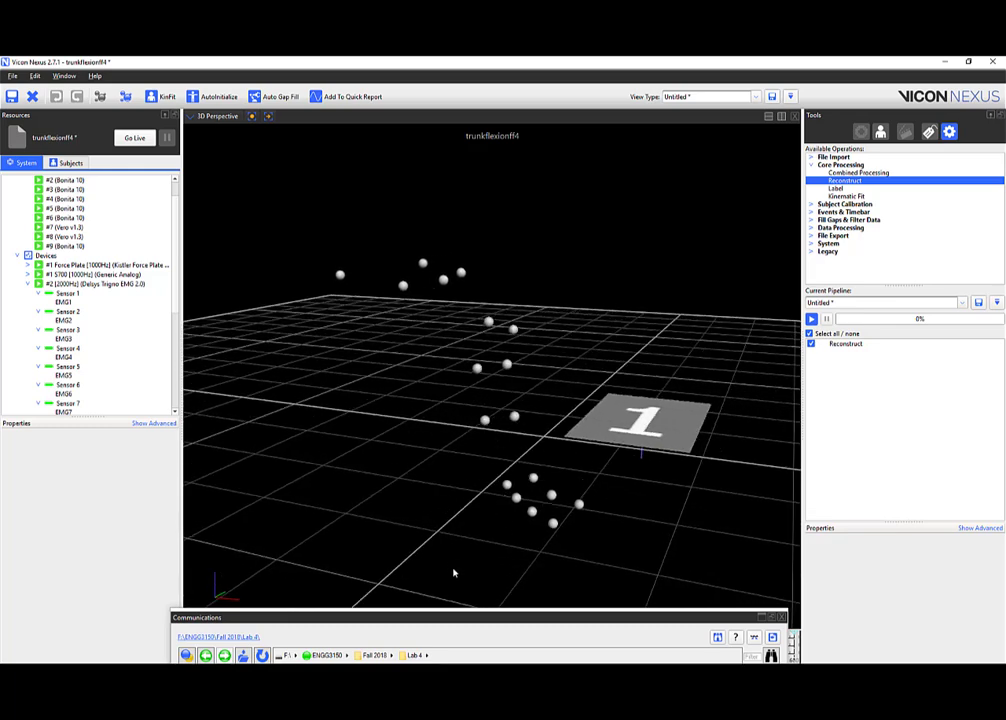
Dock and collapse the trial browser so the 3D marker view fills the workspace.
{"action": "left_click", "coordinate": [772, 617]}
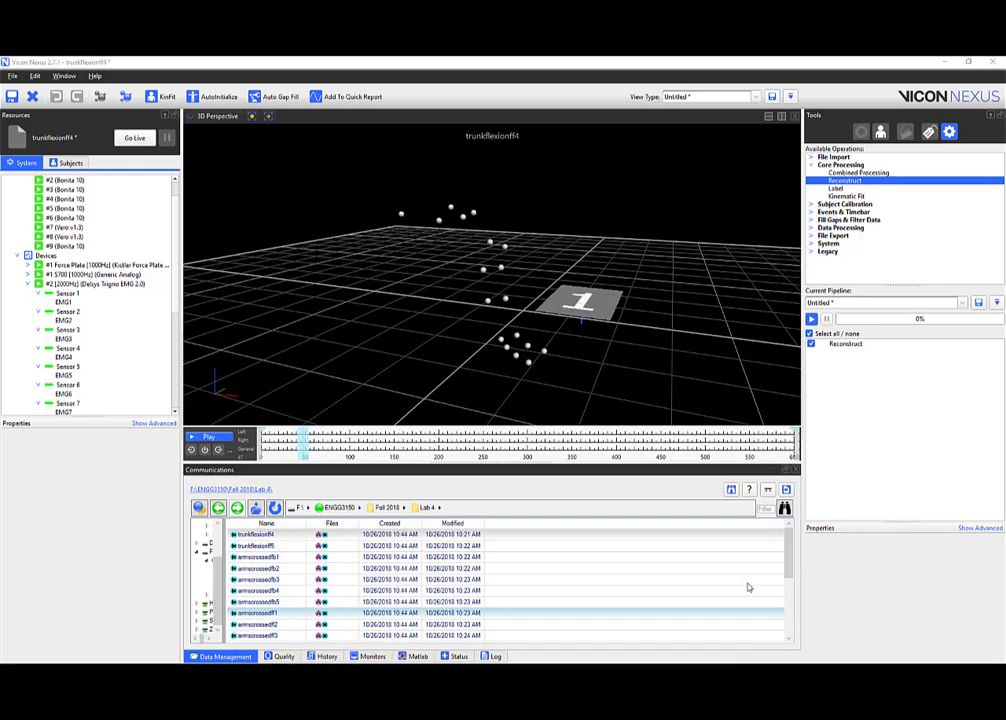
{"action": "left_click", "coordinate": [226, 656]}
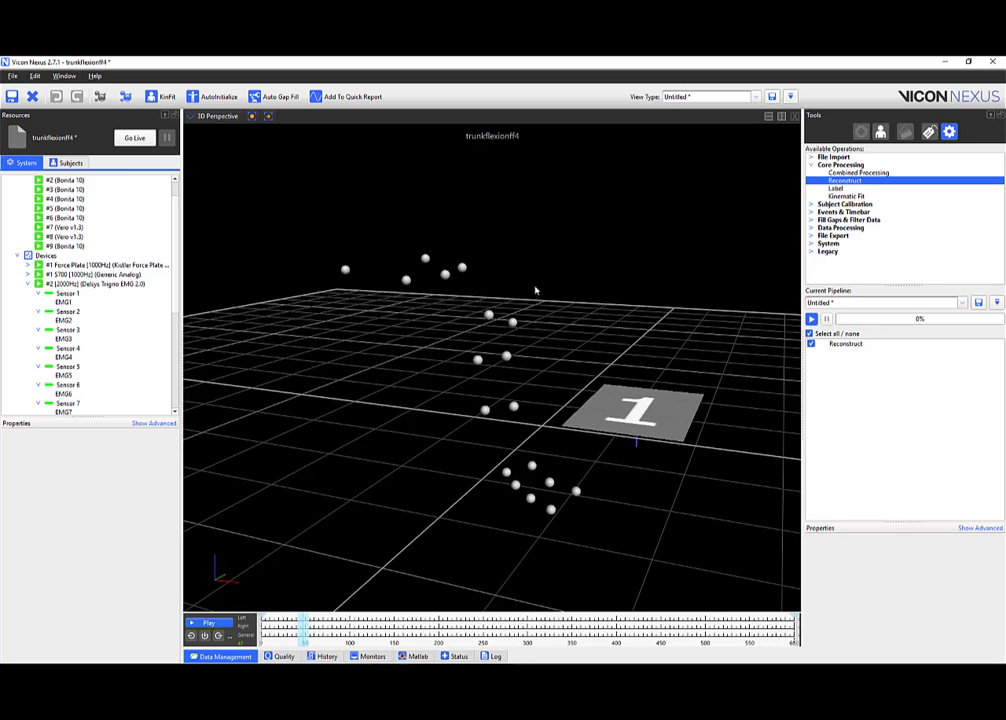
{"action": "left_click_drag", "start_coordinate": [534, 287], "coordinate": [233, 220]}
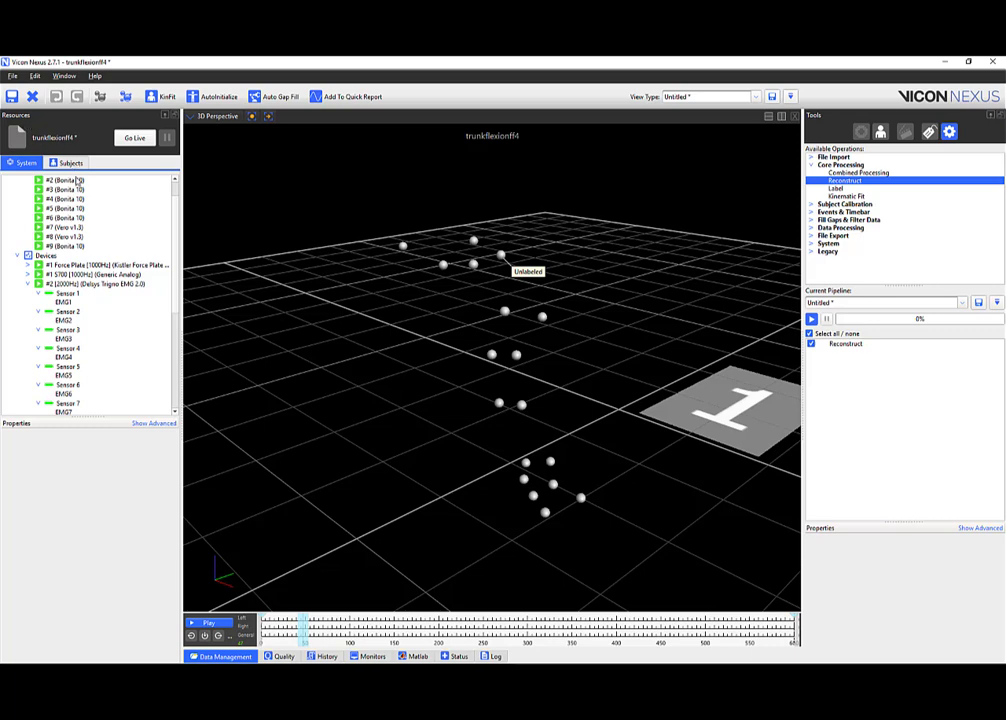
Create a blank subject named Test in the Subjects list and expand it.
{"action": "left_click", "coordinate": [66, 162]}
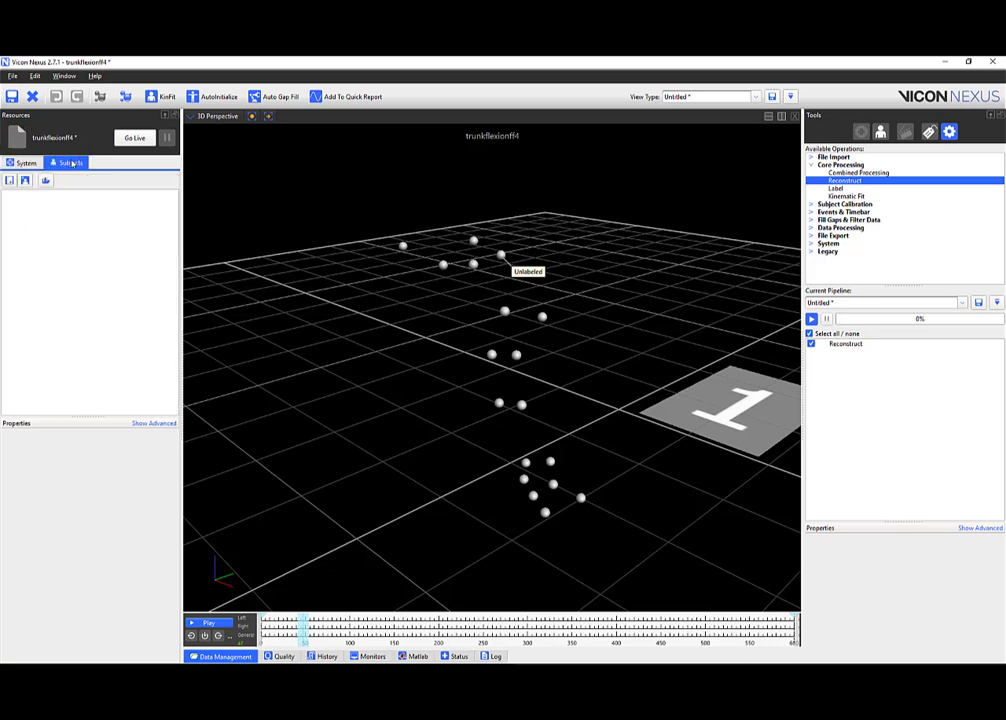
{"action": "left_click", "coordinate": [9, 181]}
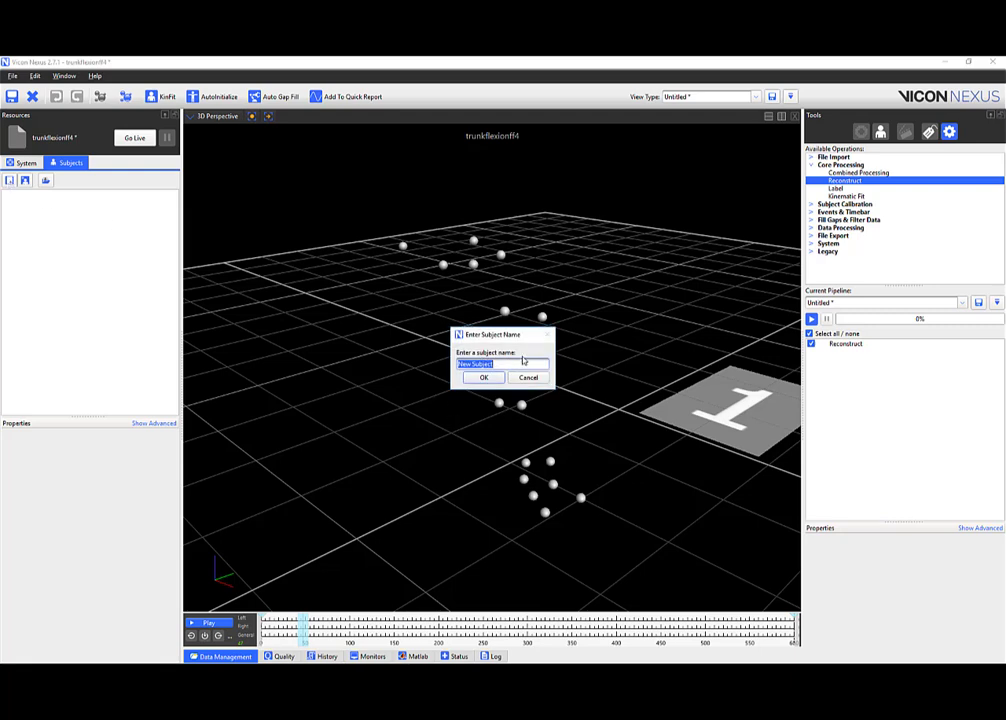
{"action": "type", "text": "Test"}
{"action": "left_click", "coordinate": [484, 378]}
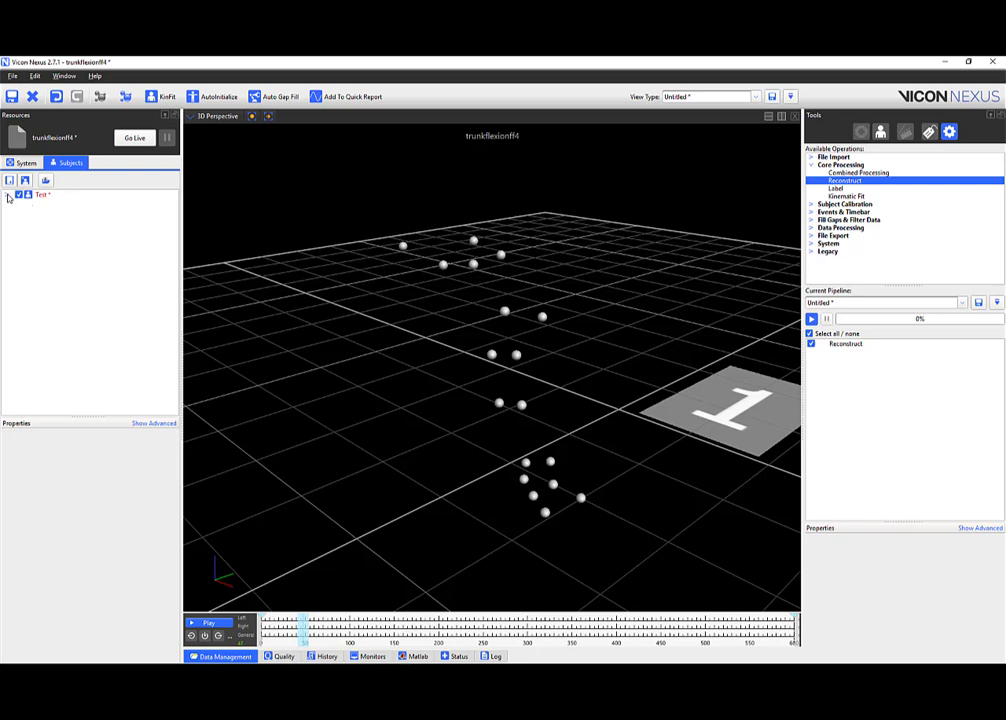
{"action": "left_click", "coordinate": [8, 196]}
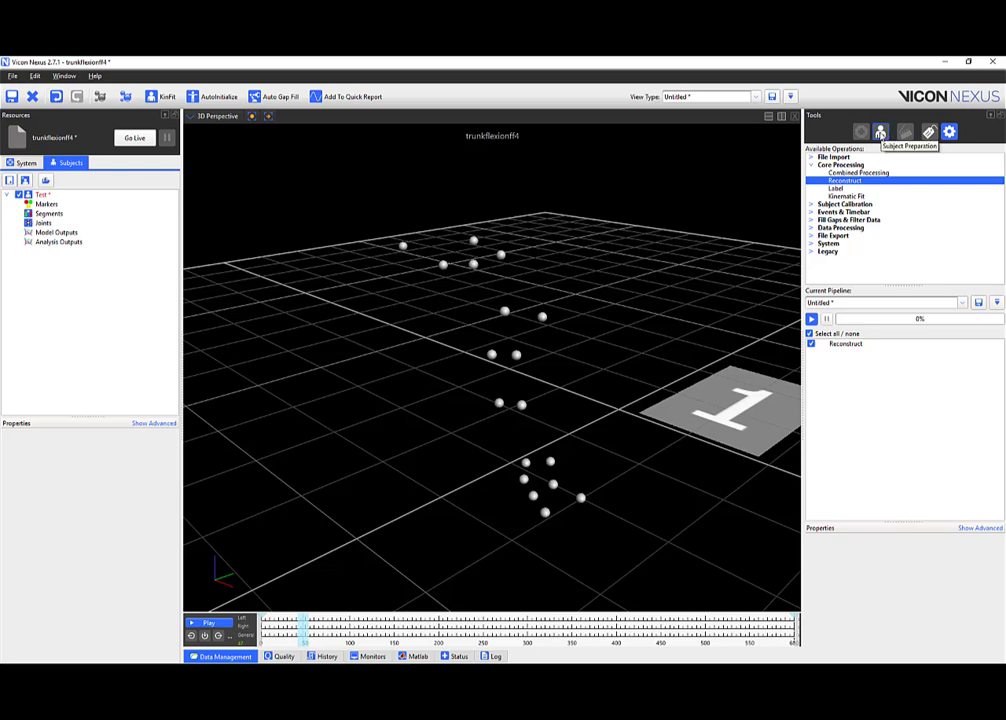
In Subject Preparation, start creating a segment named RightThigh.
{"action": "left_click", "coordinate": [880, 133]}
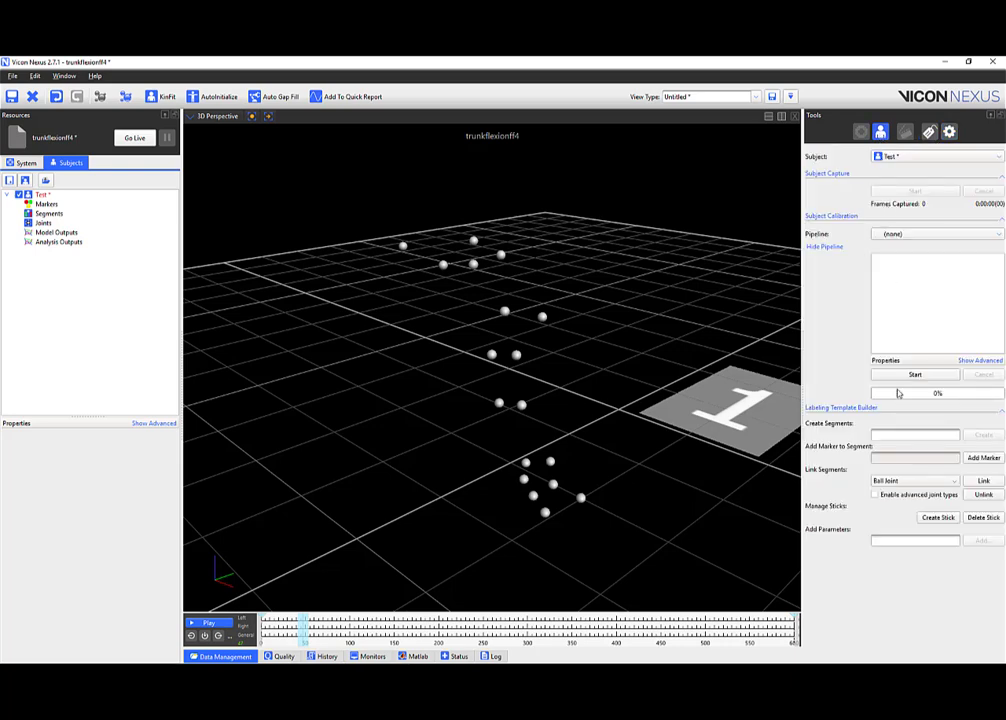
{"action": "left_click", "coordinate": [899, 436]}
{"action": "type", "text": "RightThigh"}
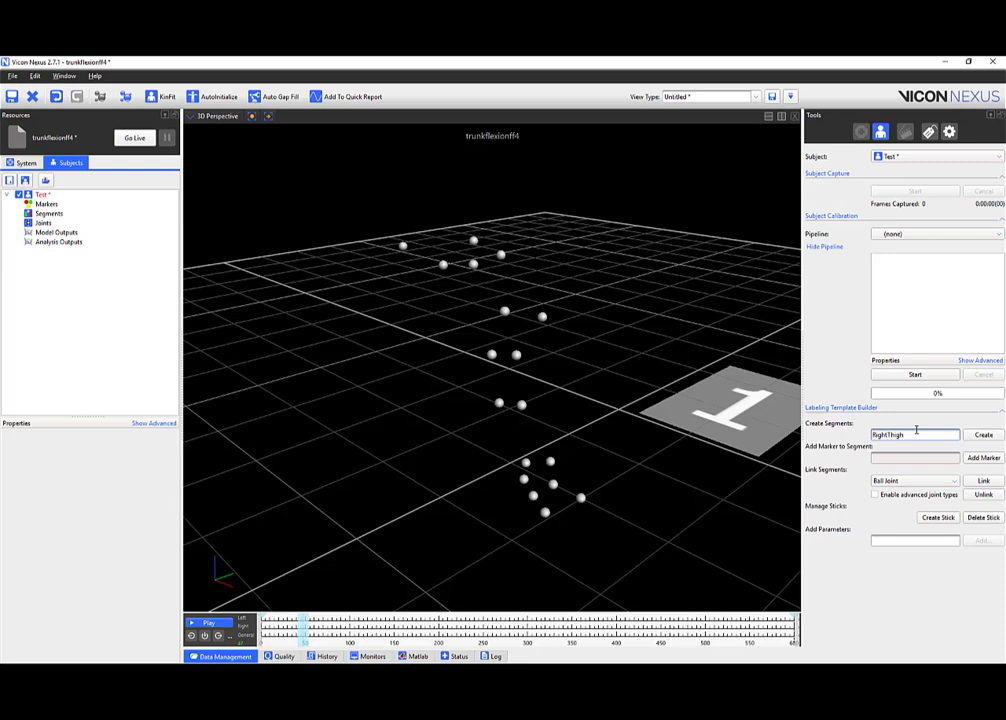
{"action": "mouse_move", "coordinate": [889, 435]}
{"action": "left_mouse_down"}
{"action": "mouse_move", "coordinate": [853, 436]}
{"action": "mouse_move", "coordinate": [896, 435]}
{"action": "mouse_move", "coordinate": [887, 435]}
{"action": "left_mouse_up"}
{"action": "left_click", "coordinate": [922, 435]}
{"action": "left_click", "coordinate": [982, 435]}
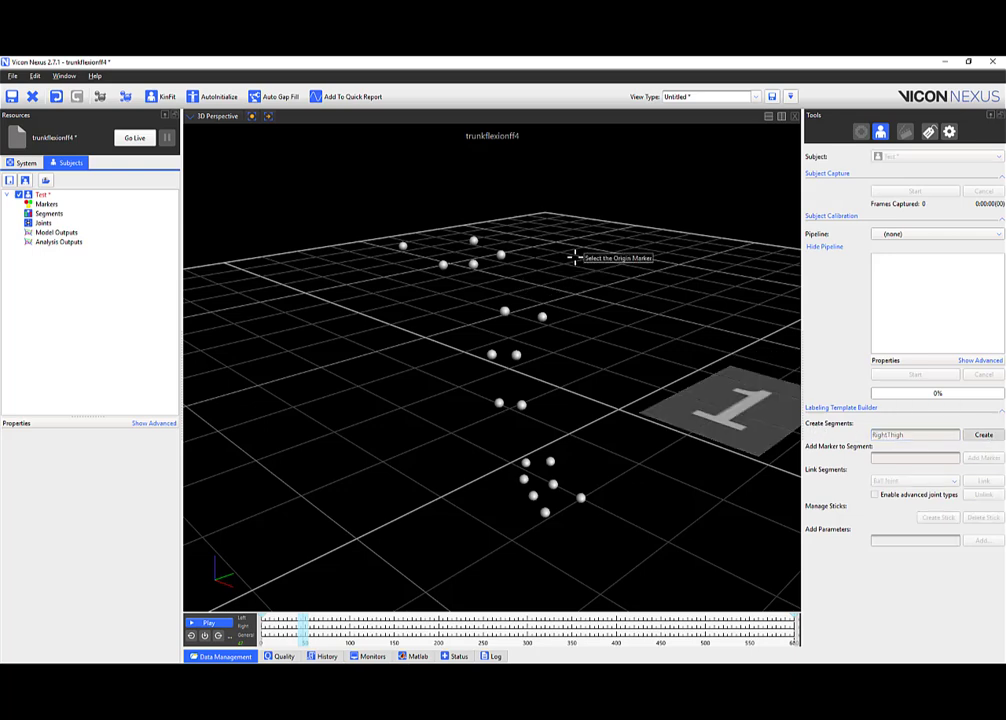
Pick the top thigh marker as origin, a primary axis marker, and four more thigh markers.
{"action": "left_click_drag", "start_coordinate": [575, 257], "coordinate": [572, 288]}
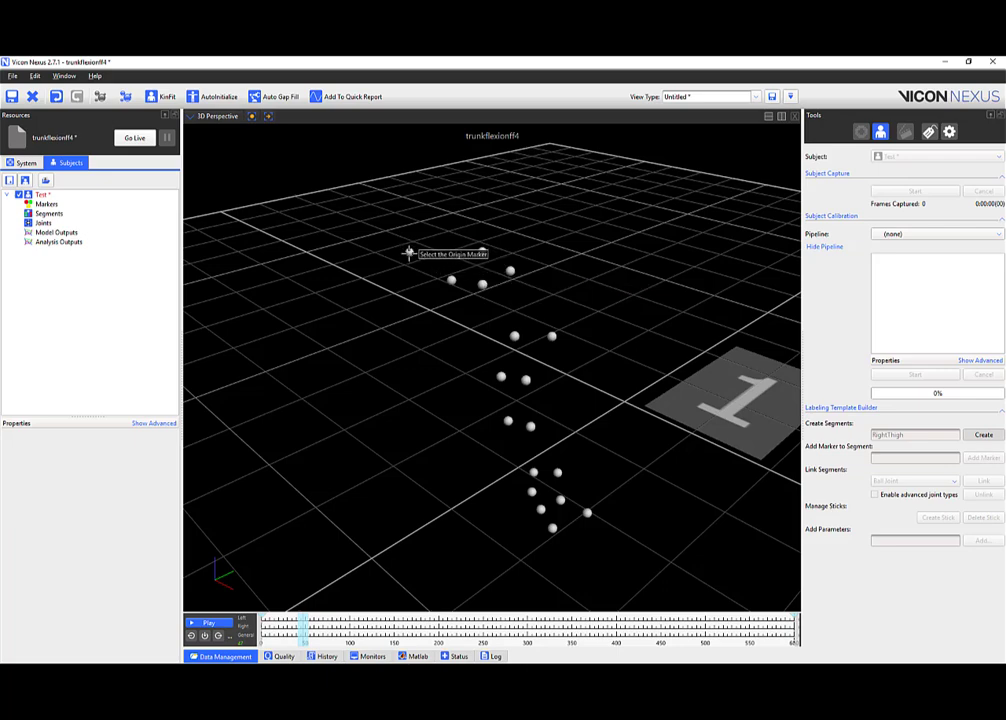
{"action": "mouse_move", "coordinate": [411, 253]}
{"action": "left_mouse_down"}
{"action": "mouse_move", "coordinate": [455, 252]}
{"action": "mouse_move", "coordinate": [411, 265]}
{"action": "mouse_move", "coordinate": [404, 285]}
{"action": "mouse_move", "coordinate": [375, 294]}
{"action": "left_mouse_up"}
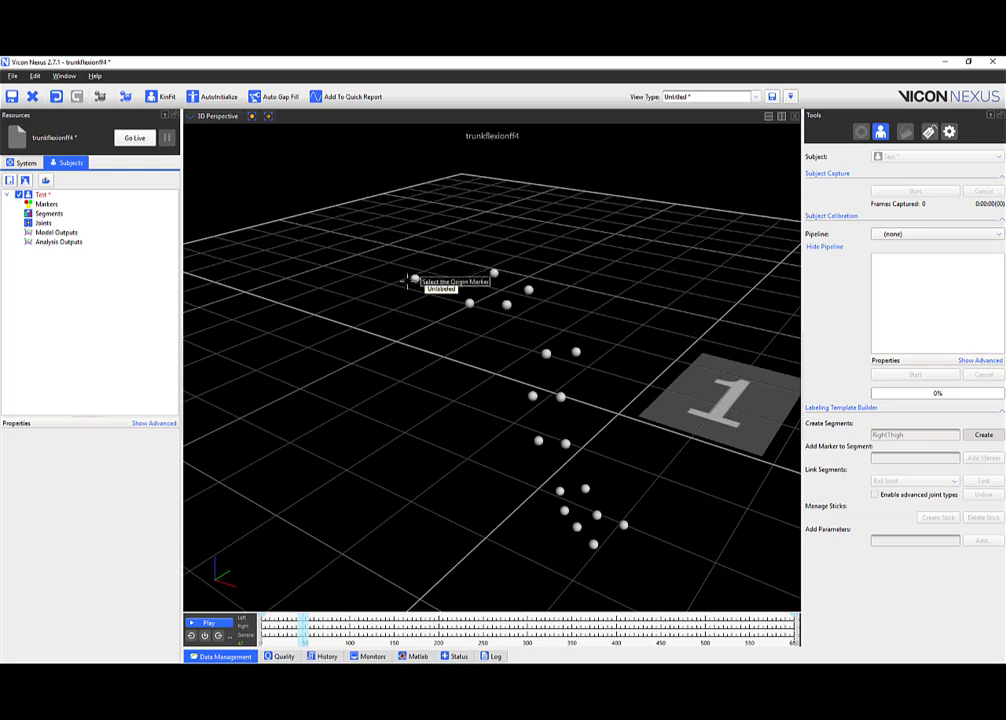
{"action": "left_click_drag", "start_coordinate": [410, 279], "coordinate": [430, 272]}
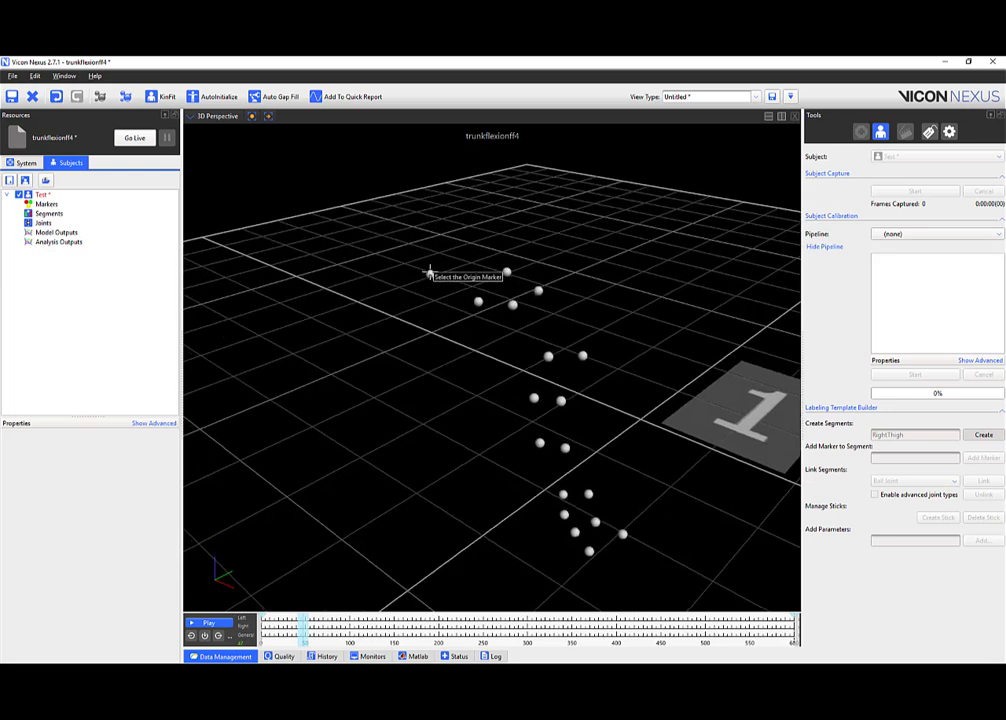
{"action": "left_click", "coordinate": [430, 272]}
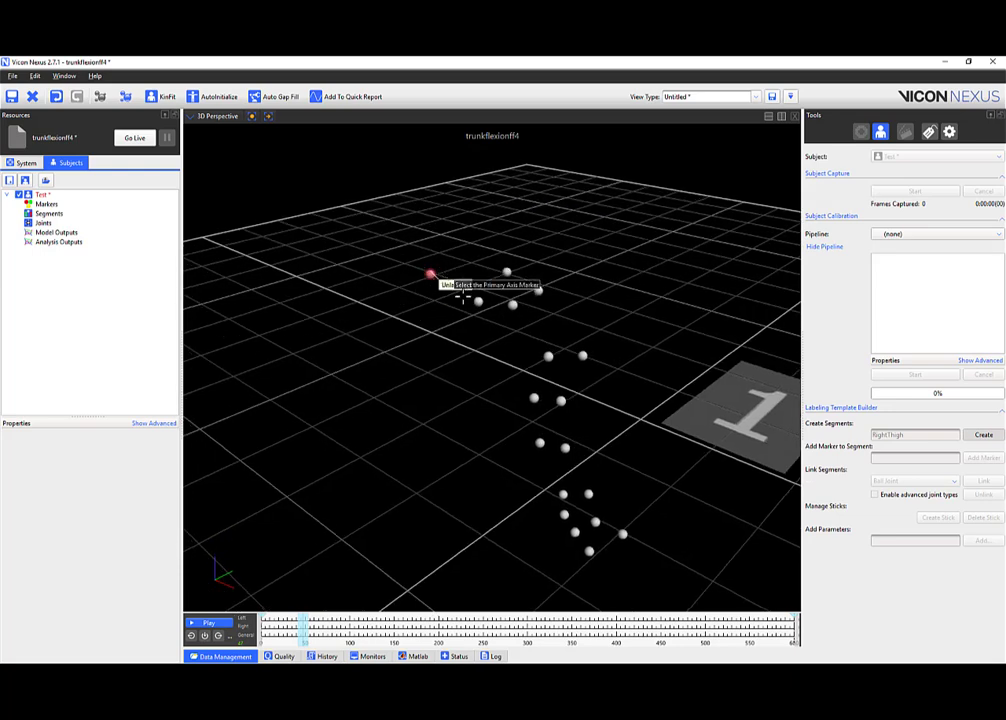
{"action": "left_click", "coordinate": [548, 355]}
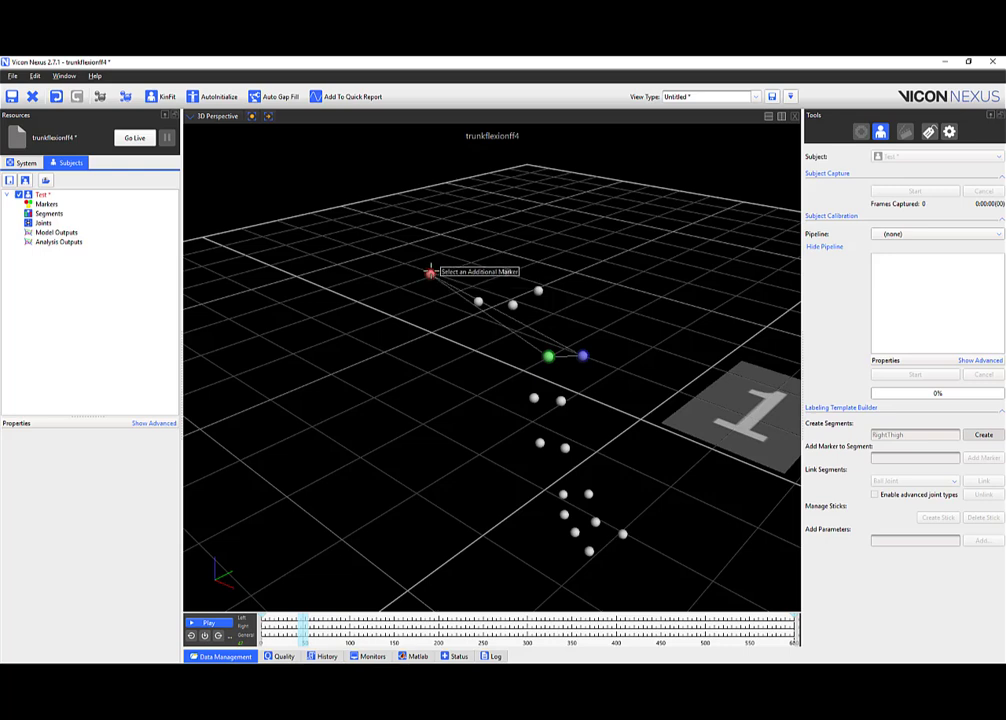
{"action": "left_click", "coordinate": [507, 272]}
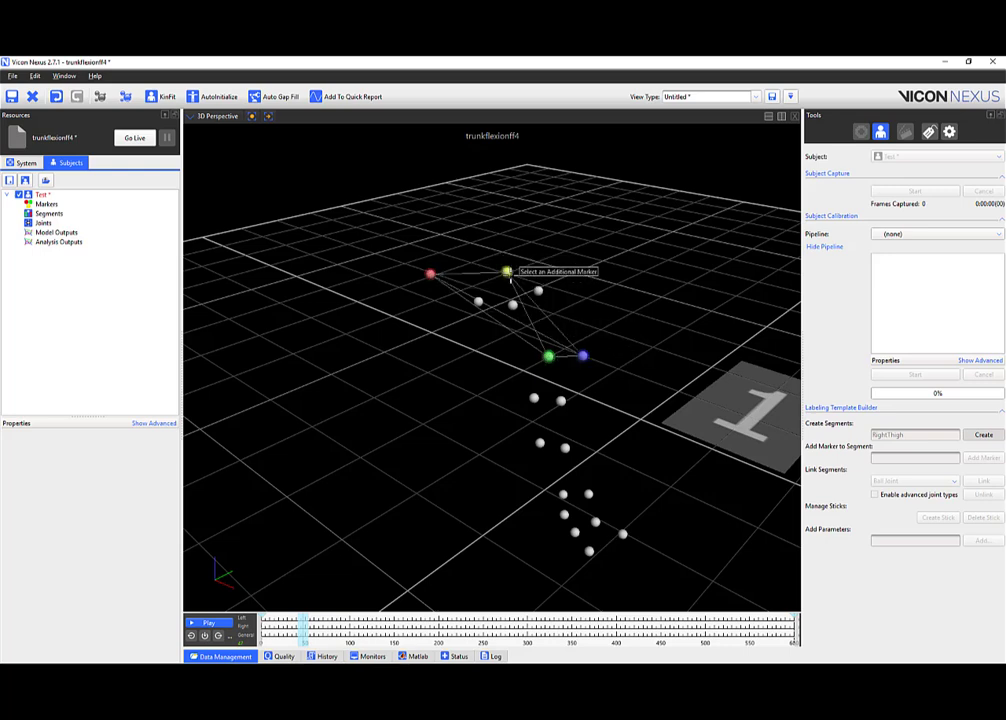
{"action": "left_click", "coordinate": [513, 304]}
{"action": "left_click", "coordinate": [478, 301]}
{"action": "left_click", "coordinate": [538, 290]}
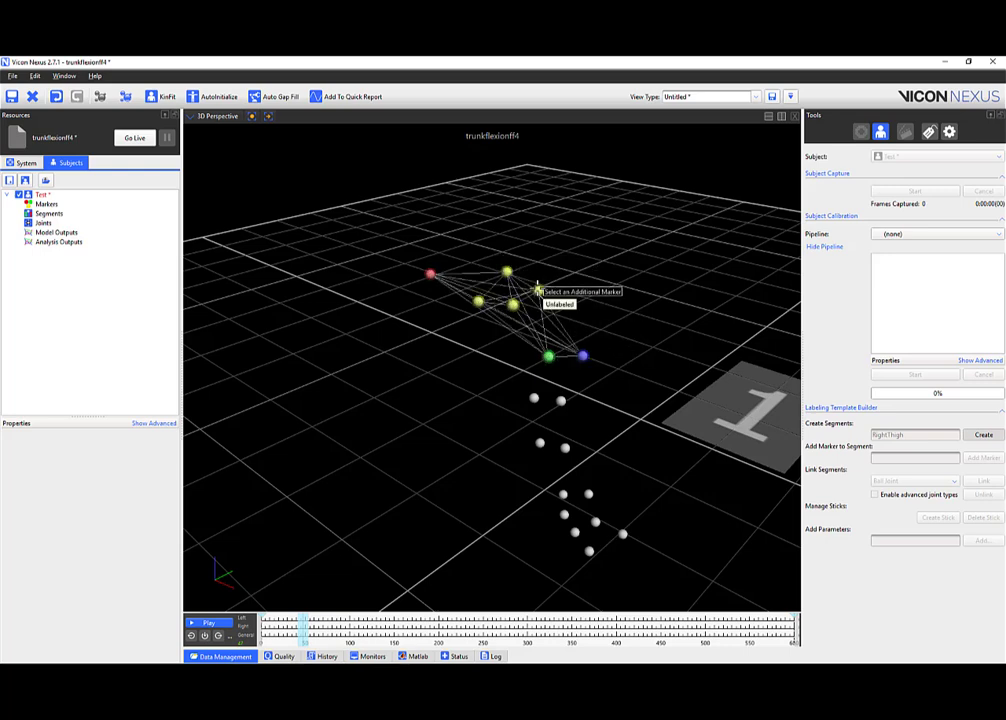
Finish the RightThigh segment, labelling markers RightThigh1–7, and show the Test subject's properties.
{"action": "scroll", "coordinate": [538, 290], "scroll_direction": "up", "scroll_amount": 3}
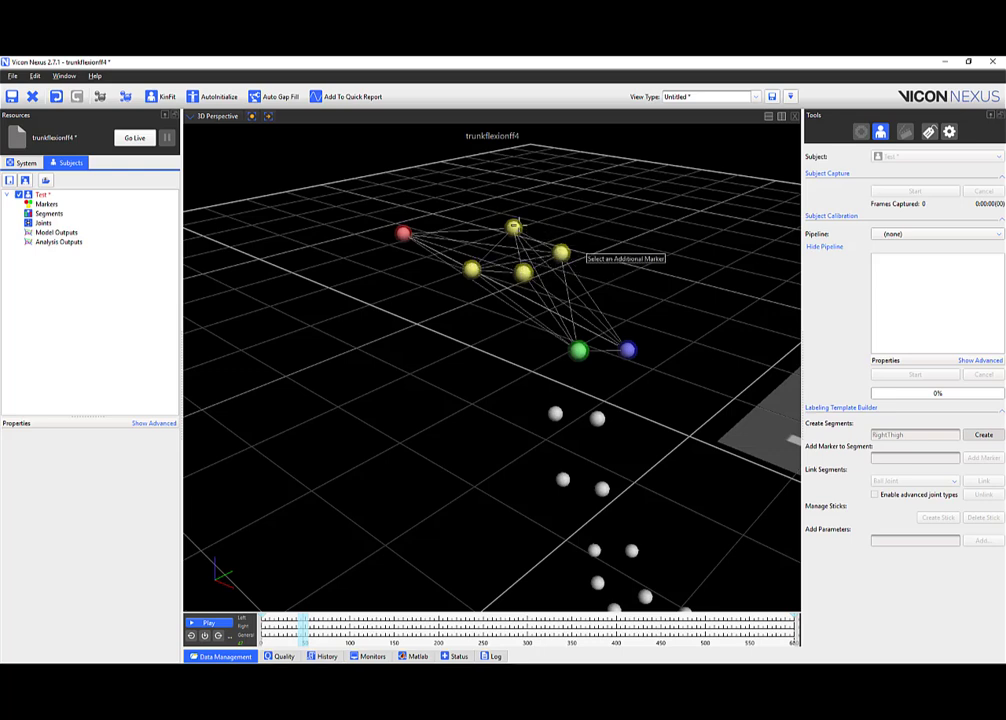
{"action": "left_click_drag", "start_coordinate": [518, 227], "coordinate": [557, 257]}
{"action": "middle_click_drag", "start_coordinate": [557, 257], "coordinate": [507, 286]}
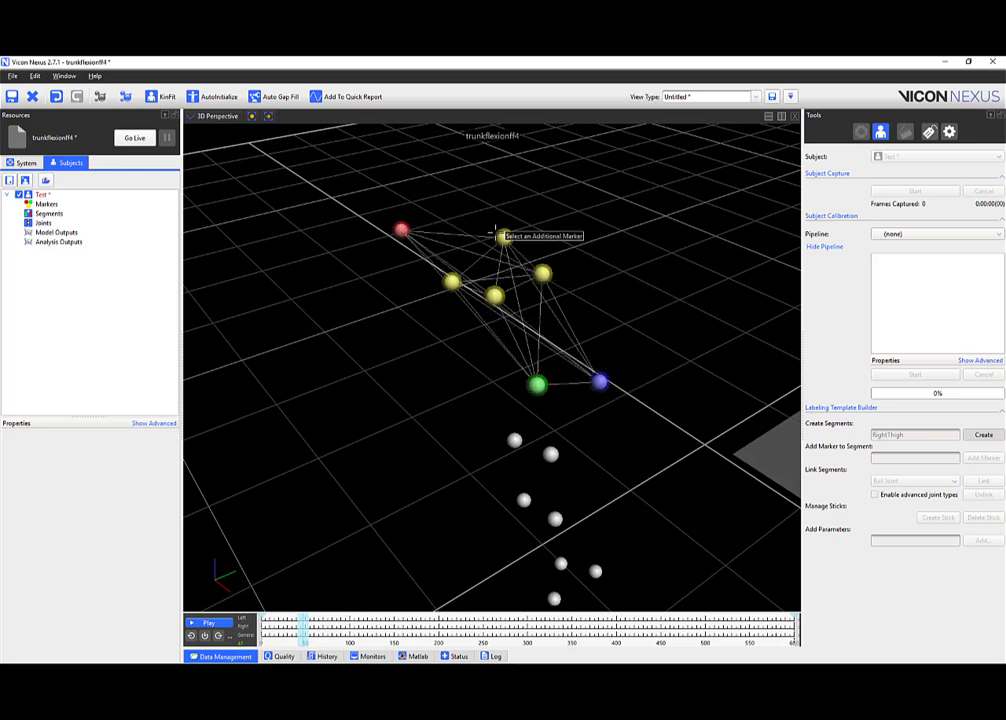
{"action": "left_click", "coordinate": [964, 435]}
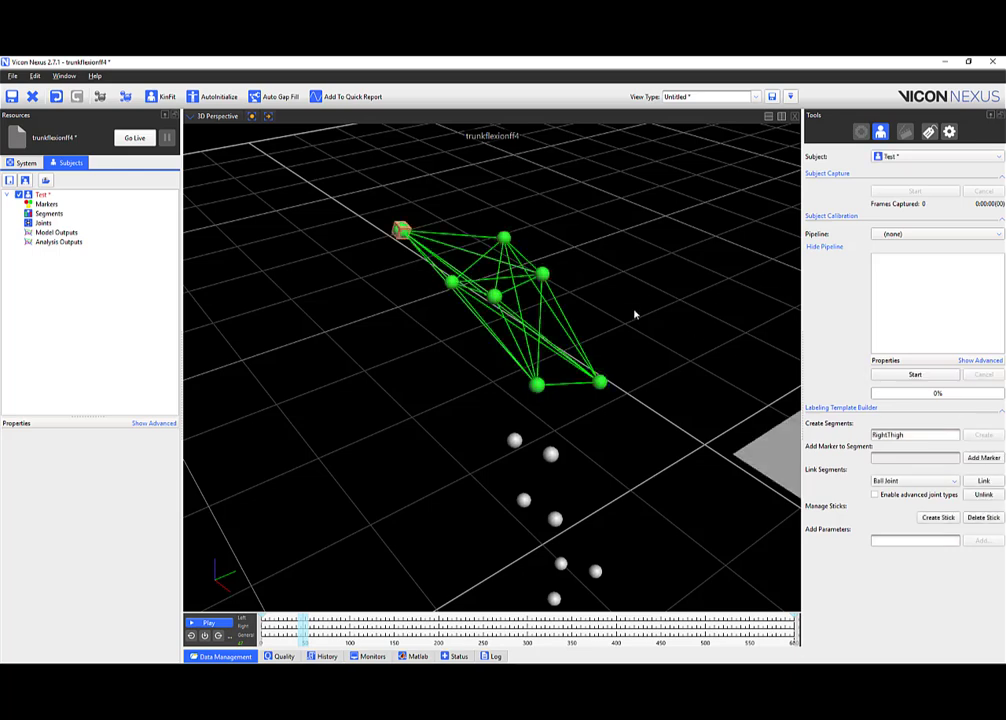
{"action": "left_click", "coordinate": [41, 194]}
Expand Test's markers and segments and select the RightThigh segment.
{"action": "left_click", "coordinate": [17, 204]}
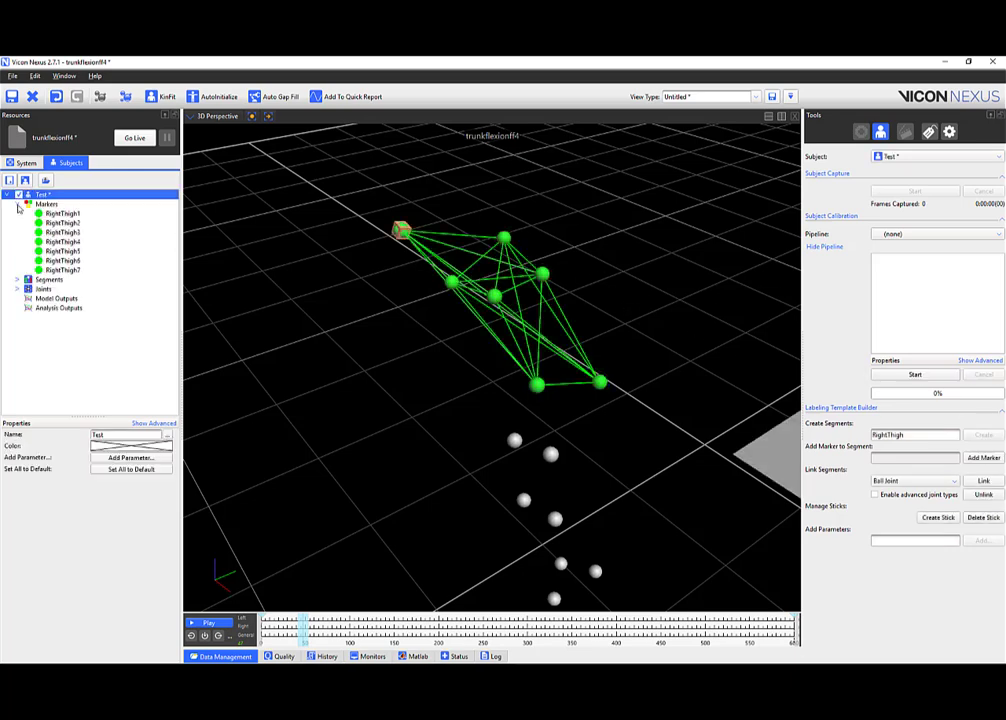
{"action": "left_click", "coordinate": [17, 279]}
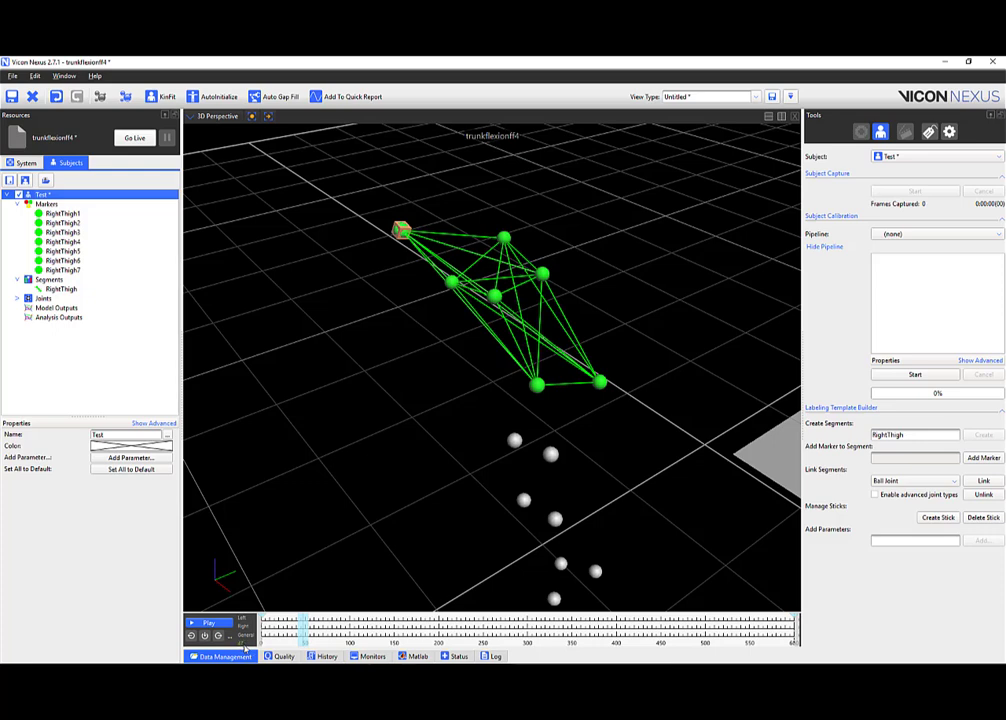
{"action": "left_click", "coordinate": [282, 588]}
{"action": "left_click", "coordinate": [299, 600]}
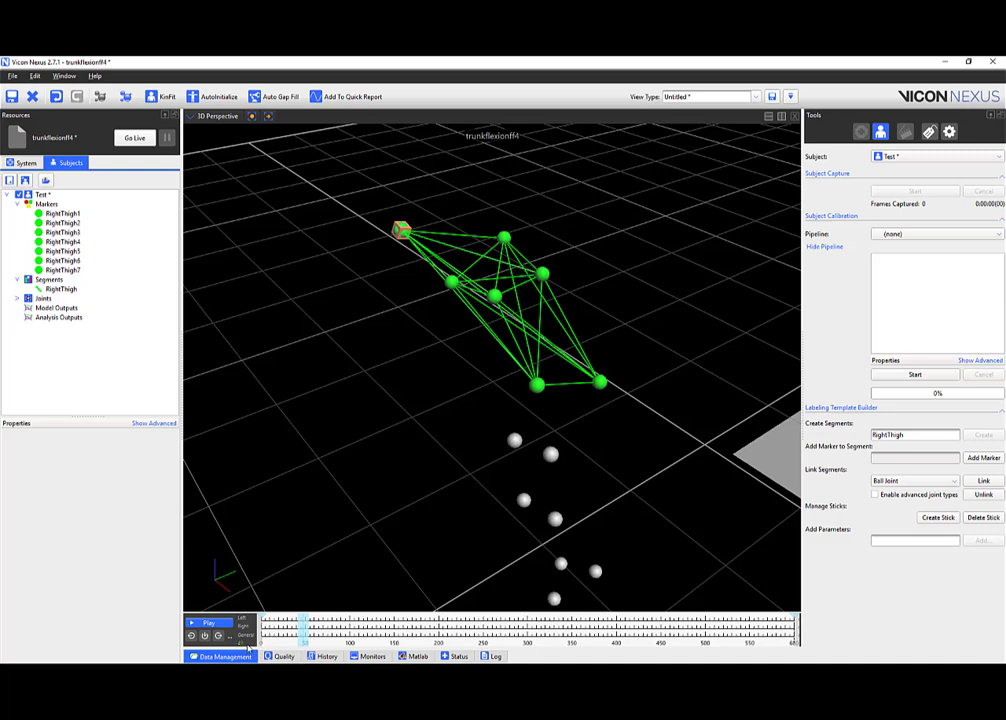
Zoom and orbit the 3D view around the green linked thigh cluster.
{"action": "scroll", "coordinate": [516, 346], "scroll_direction": "down", "scroll_amount": 6}
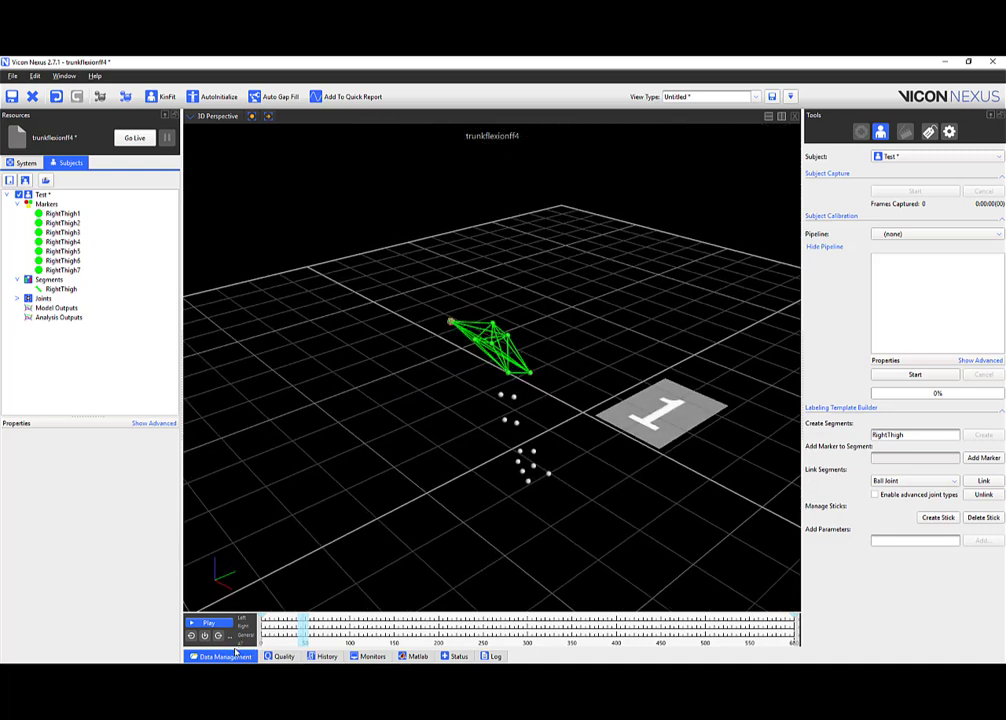
{"action": "scroll", "coordinate": [438, 480], "scroll_direction": "up", "scroll_amount": 5}
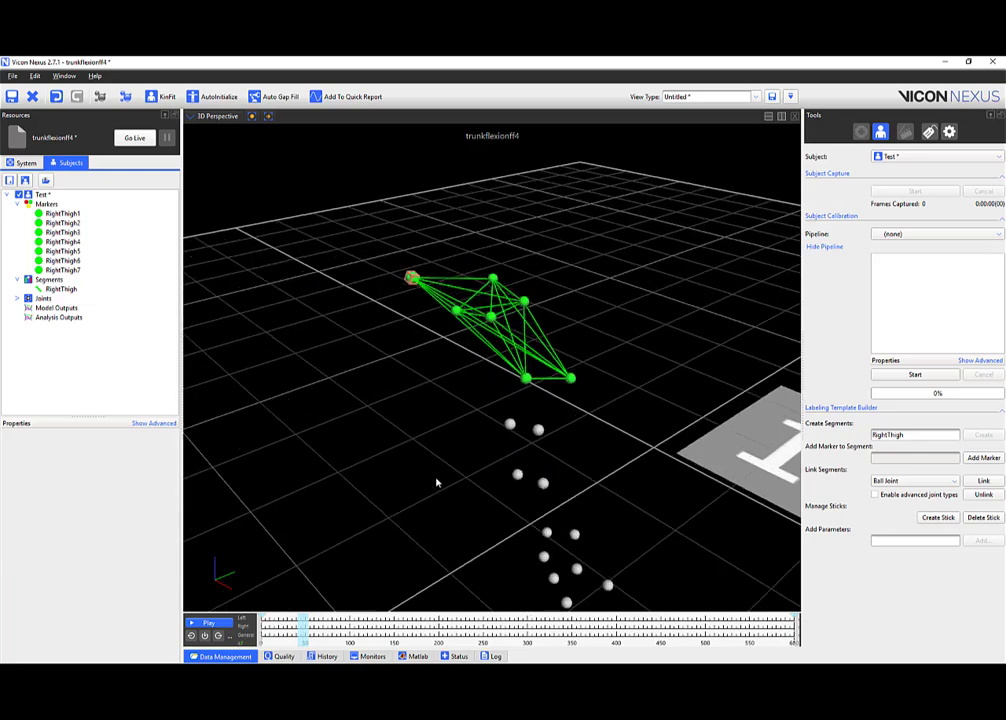
{"action": "scroll", "coordinate": [350, 315], "scroll_direction": "up", "scroll_amount": 3}
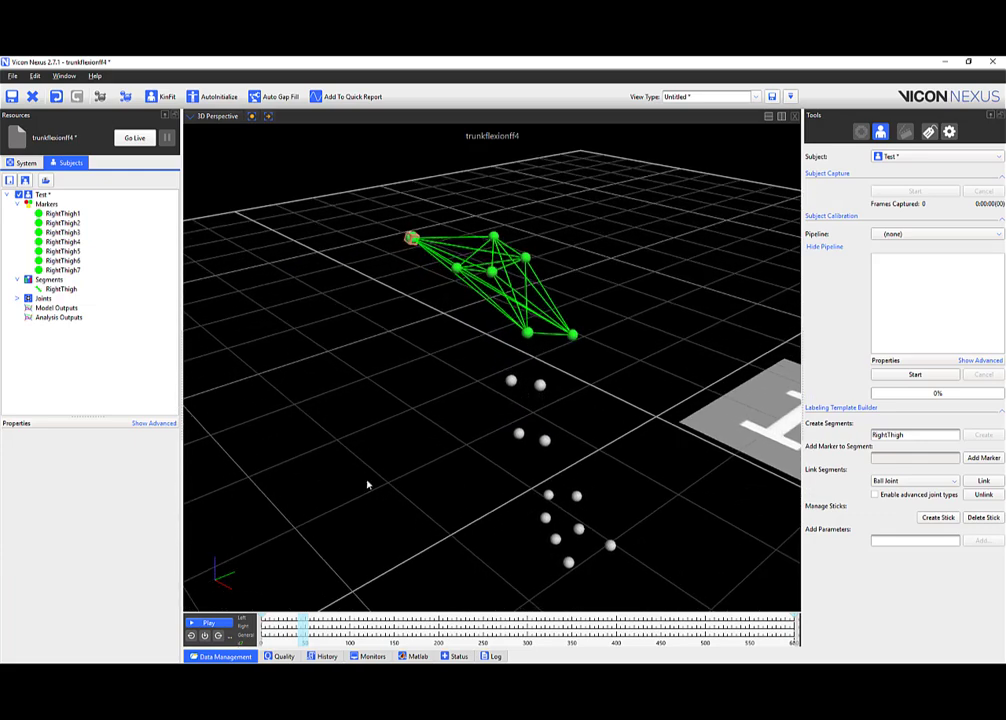
{"action": "left_click_drag", "start_coordinate": [492, 413], "coordinate": [436, 213]}
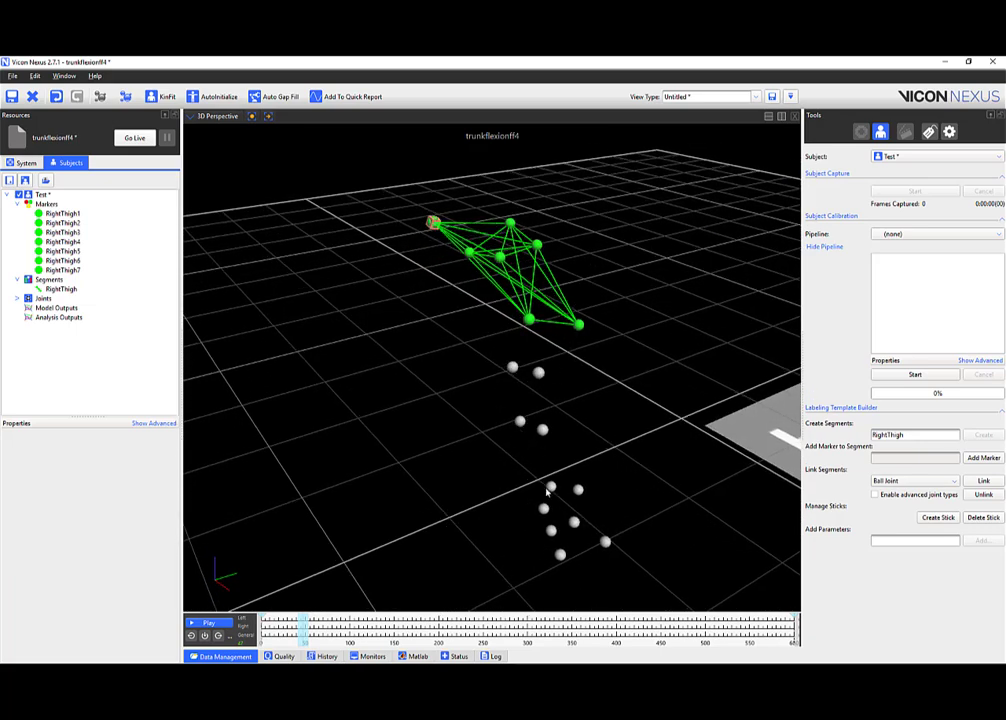
{"action": "mouse_move", "coordinate": [502, 451]}
{"action": "left_mouse_down"}
{"action": "mouse_move", "coordinate": [470, 442]}
{"action": "mouse_move", "coordinate": [519, 446]}
{"action": "mouse_move", "coordinate": [511, 447]}
{"action": "left_mouse_up"}
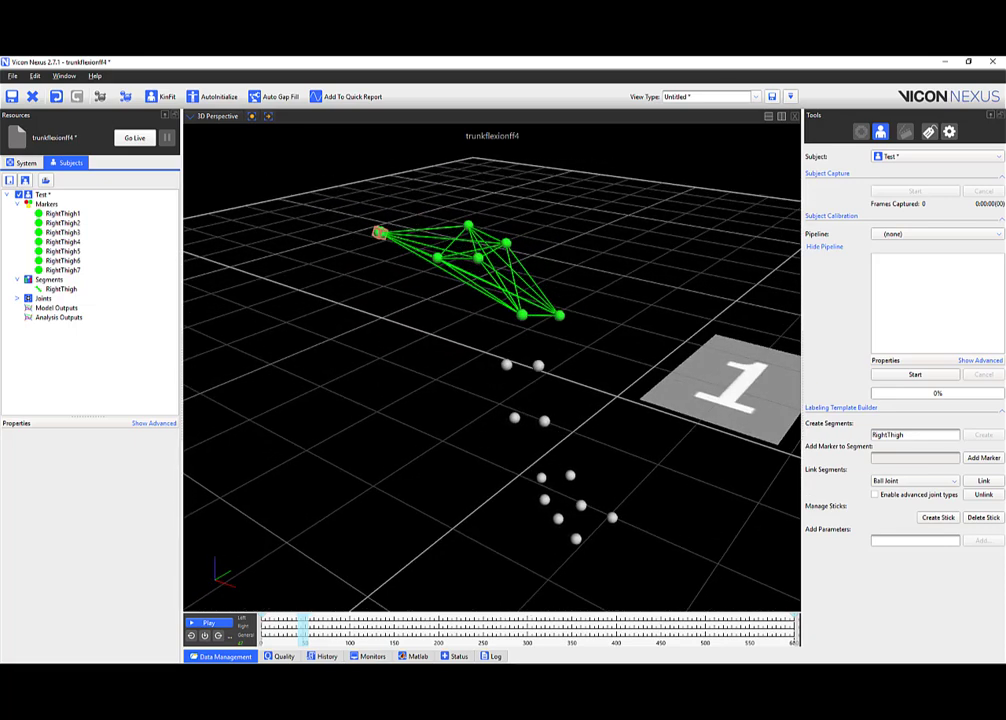
{"action": "left_click", "coordinate": [225, 656]}
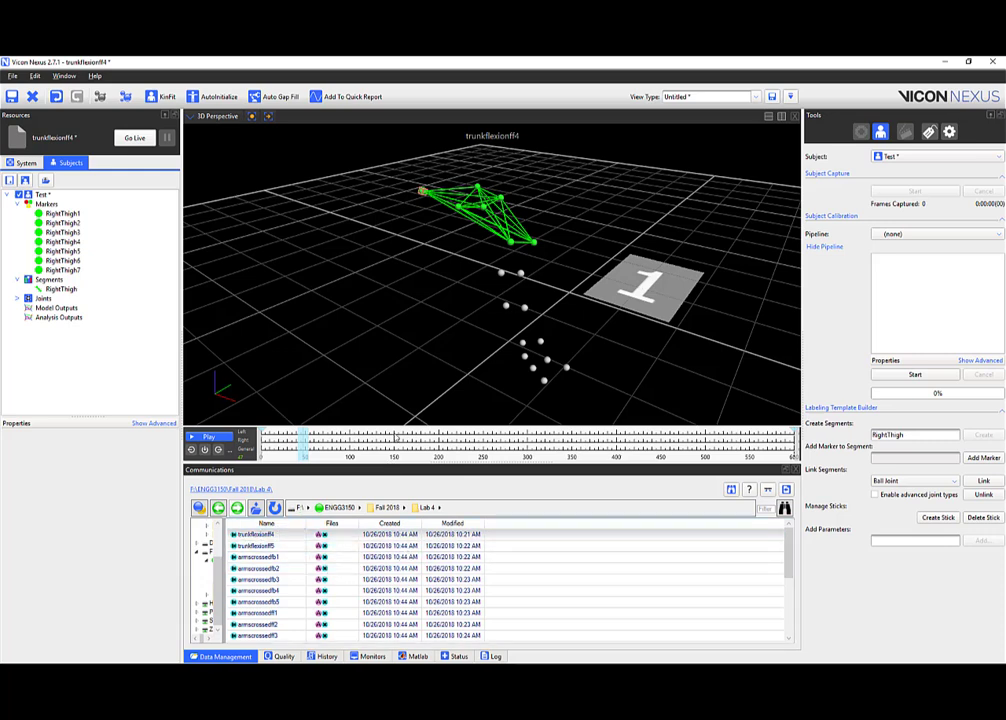
{"action": "scroll", "coordinate": [261, 606], "scroll_direction": "down", "scroll_amount": 3}
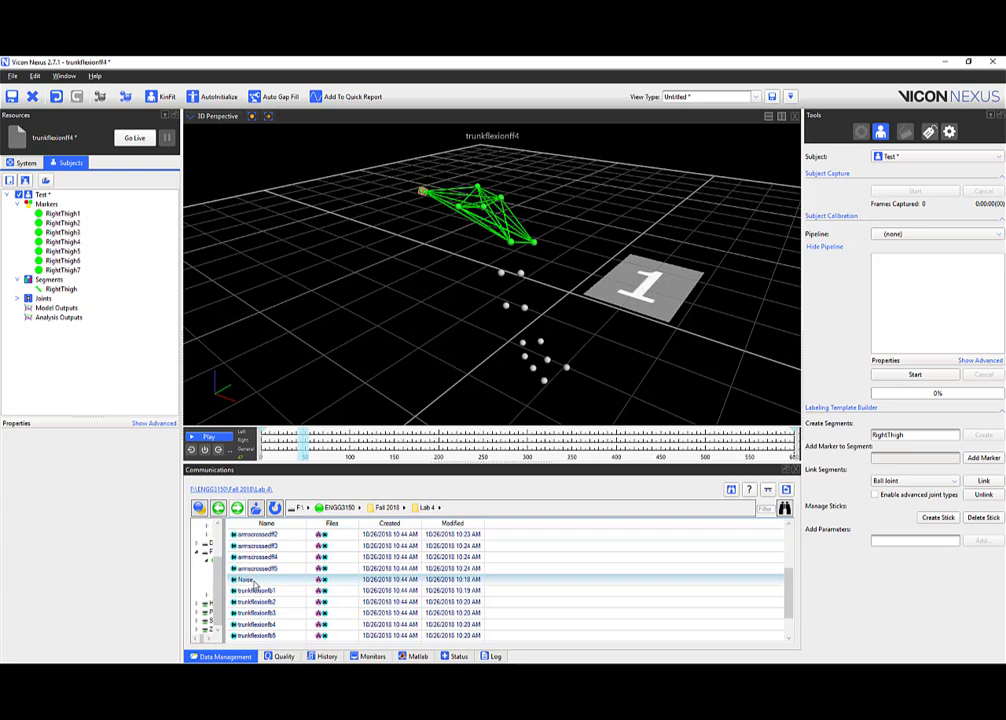
{"action": "left_click", "coordinate": [245, 657]}
{"action": "left_click_drag", "start_coordinate": [498, 321], "coordinate": [583, 330]}
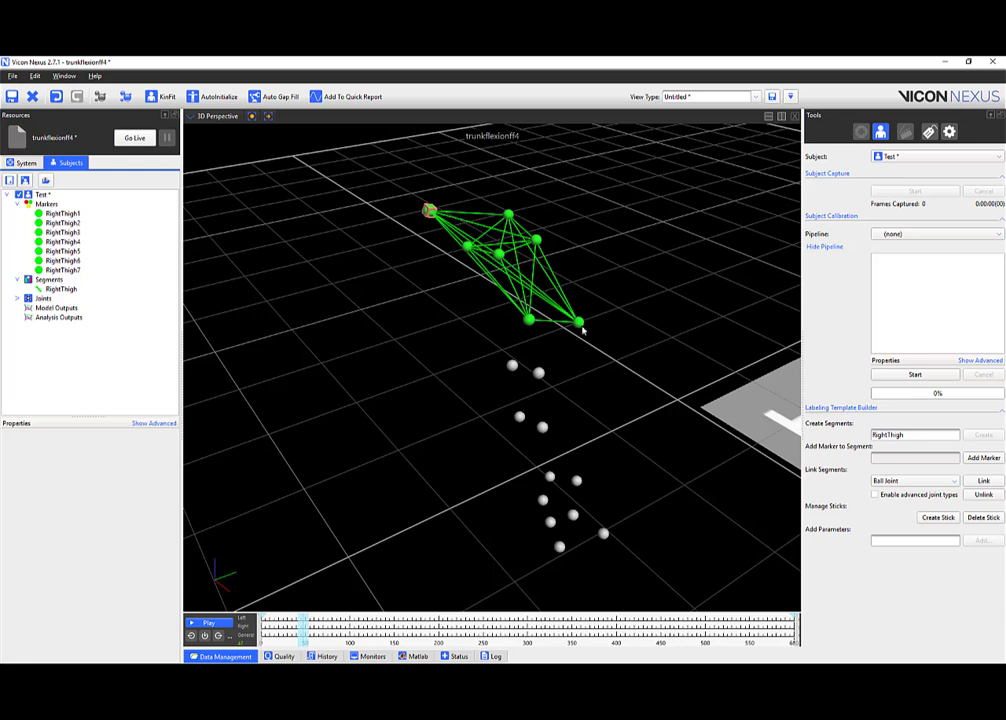
{"action": "left_click", "coordinate": [220, 657]}
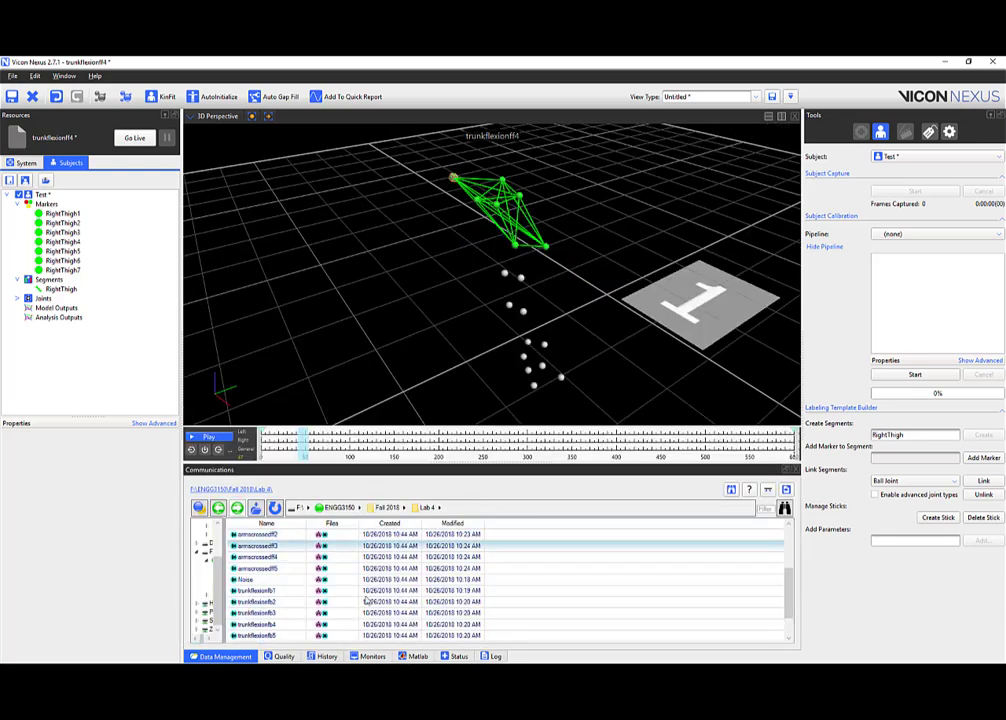
{"action": "left_click", "coordinate": [220, 657]}
{"action": "left_click_drag", "start_coordinate": [564, 327], "coordinate": [510, 319]}
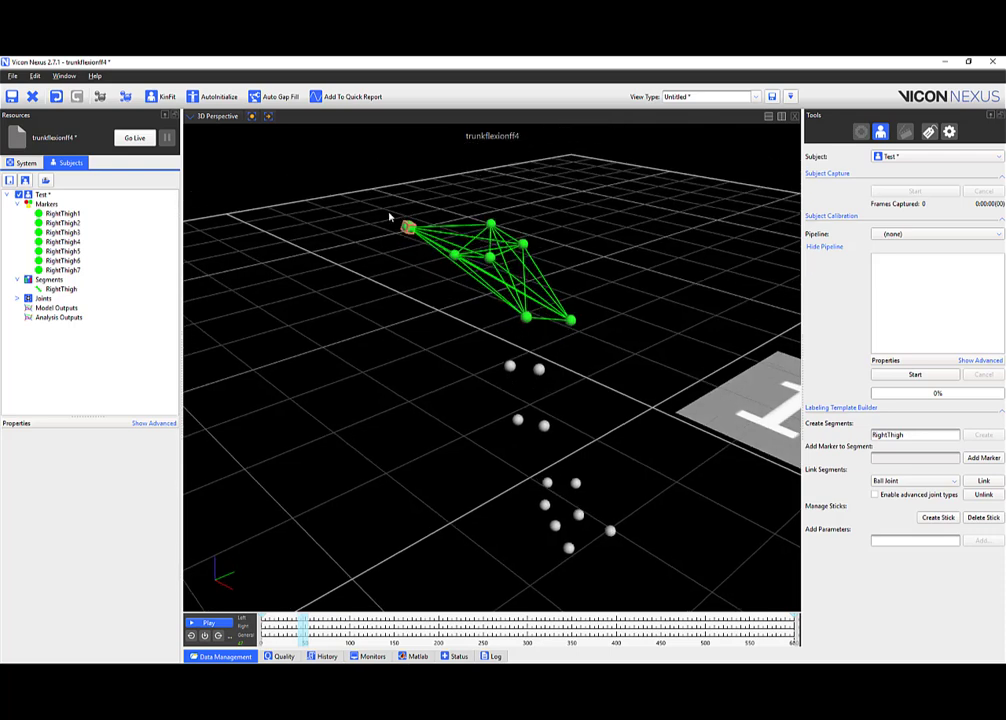
Rename the new segment to RightShank and start defining it.
{"action": "left_click_drag", "start_coordinate": [910, 435], "coordinate": [826, 440]}
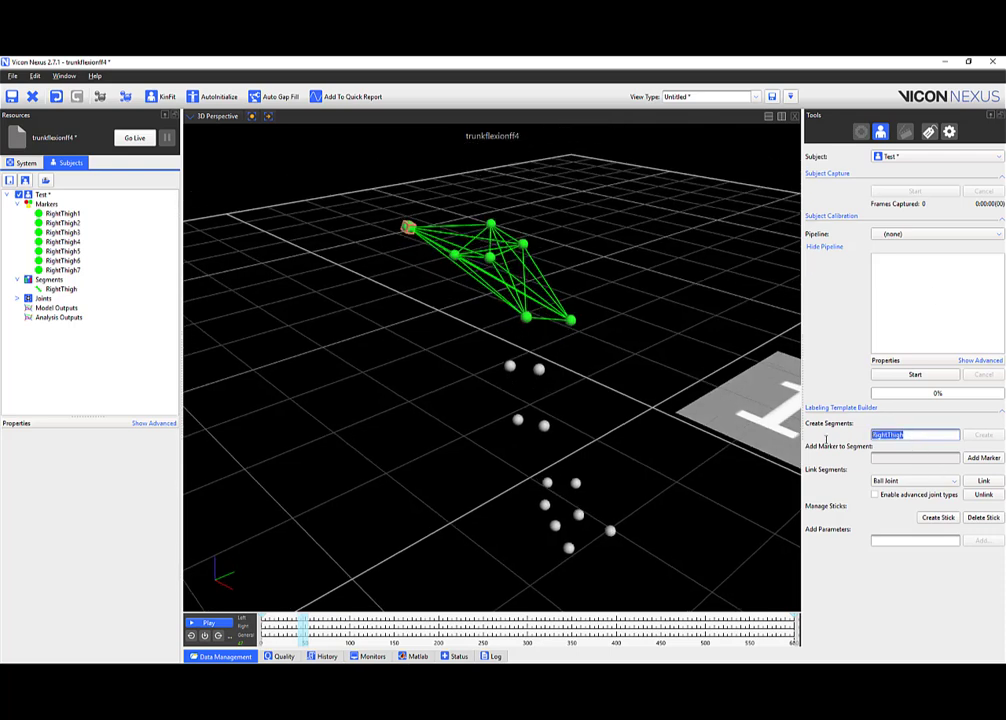
{"action": "type", "text": "R"}
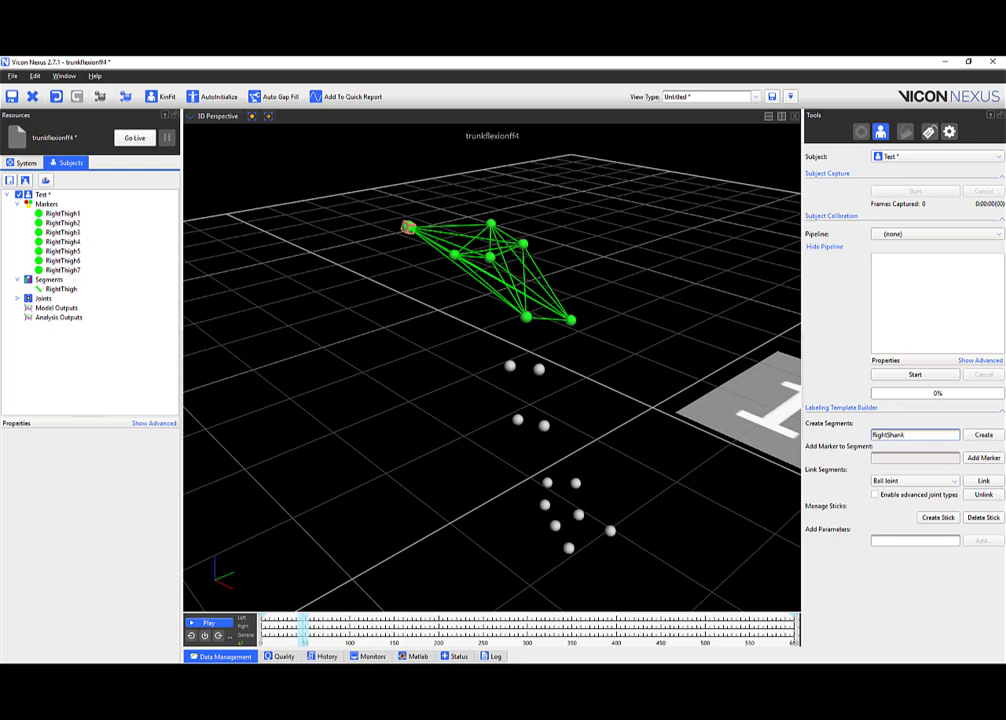
{"action": "left_click", "coordinate": [983, 435]}
{"action": "left_click_drag", "start_coordinate": [579, 364], "coordinate": [563, 334]}
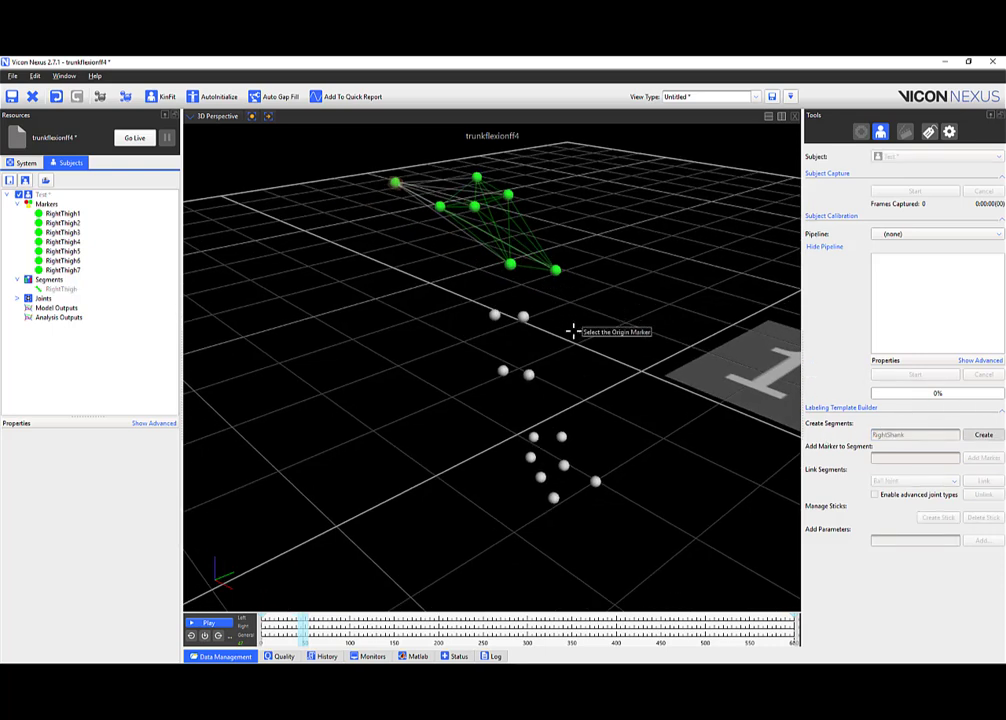
{"action": "left_click_drag", "start_coordinate": [575, 393], "coordinate": [516, 229]}
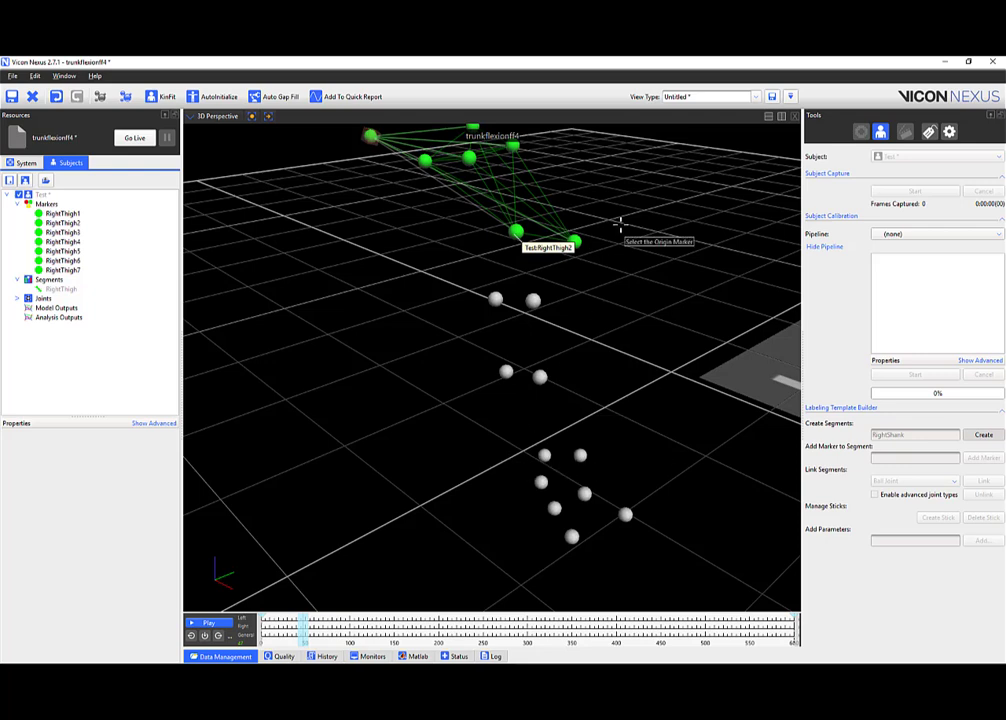
Build RightShank from origin RightThigh2, an axis marker and five shank markers, then view the leg.
{"action": "left_click", "coordinate": [516, 232]}
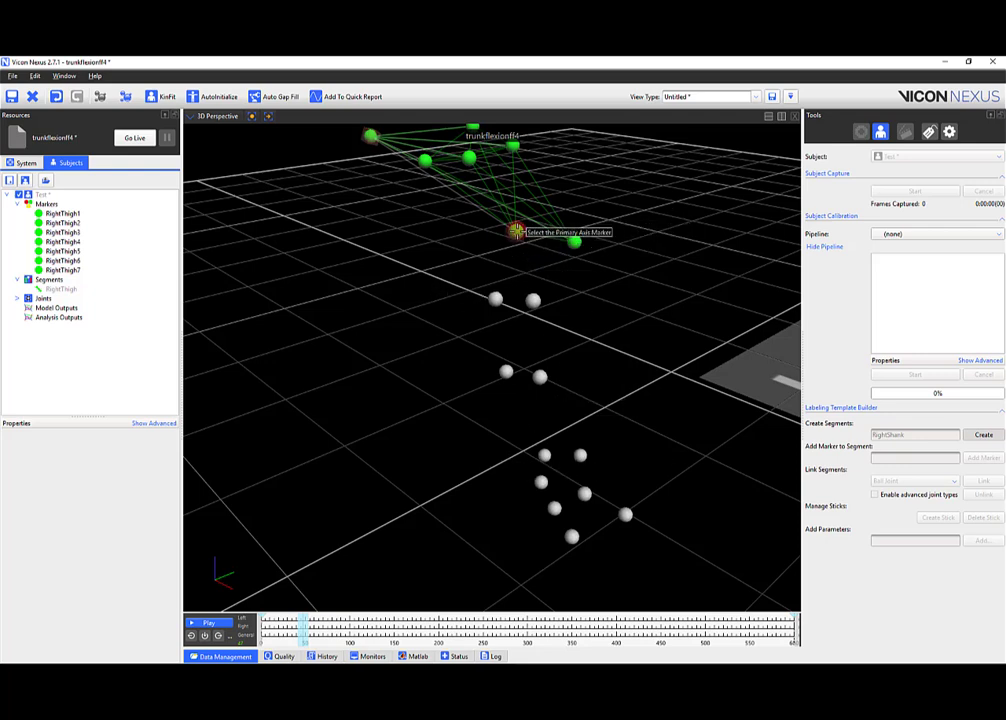
{"action": "left_click", "coordinate": [544, 455]}
{"action": "left_click", "coordinate": [575, 241]}
{"action": "left_click", "coordinate": [507, 371]}
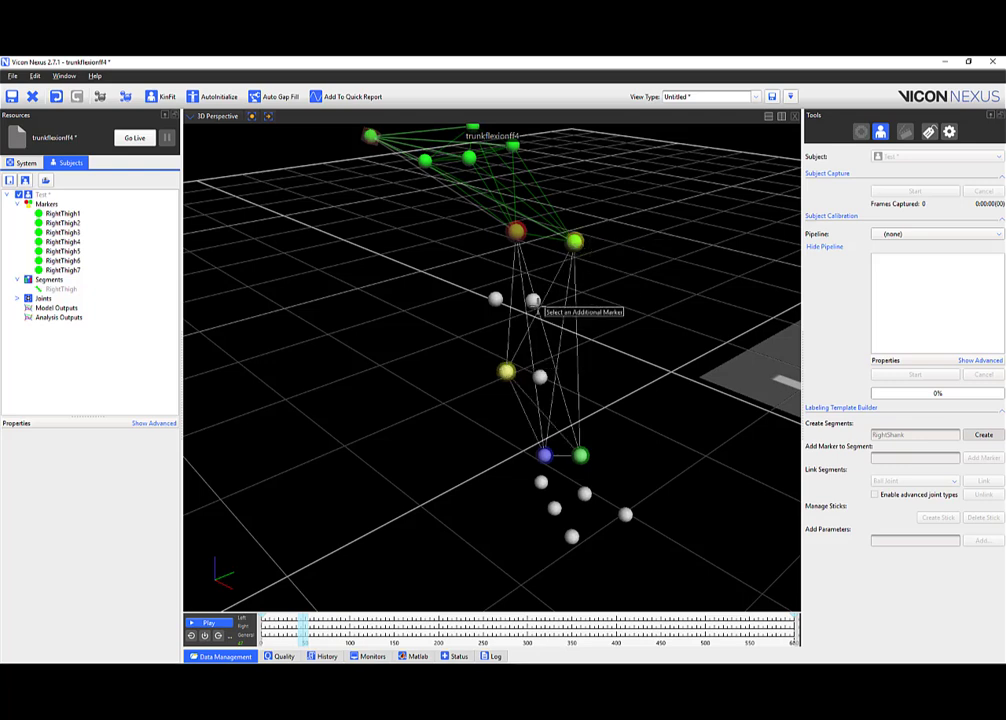
{"action": "left_click", "coordinate": [533, 299]}
{"action": "left_click", "coordinate": [540, 377]}
{"action": "left_click", "coordinate": [496, 299]}
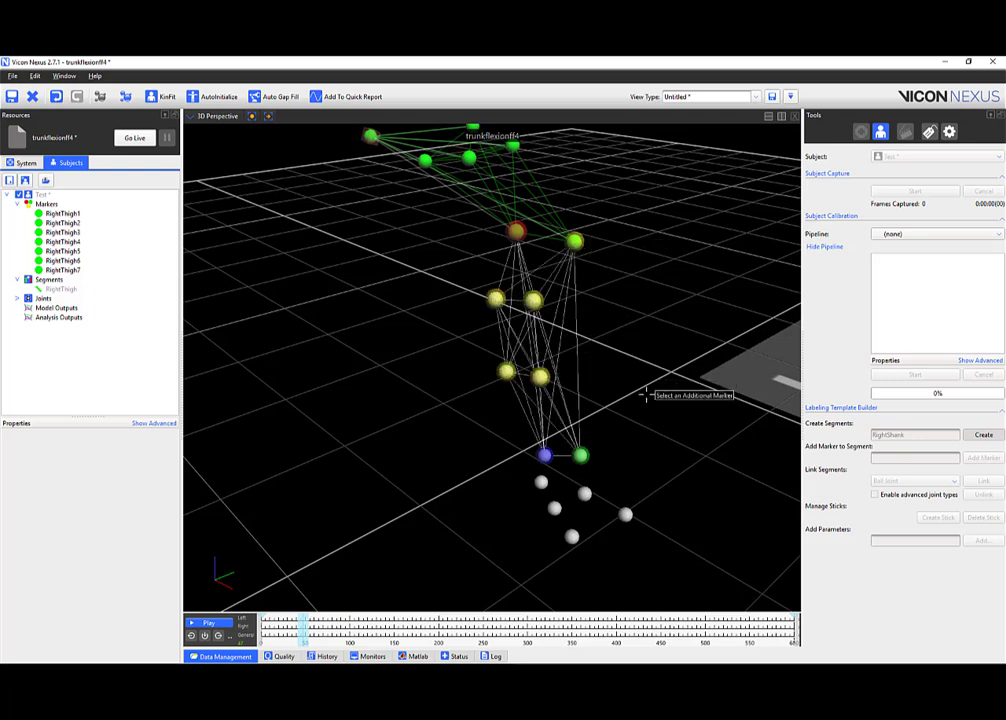
{"action": "left_click", "coordinate": [982, 434]}
{"action": "left_click_drag", "start_coordinate": [689, 376], "coordinate": [683, 368]}
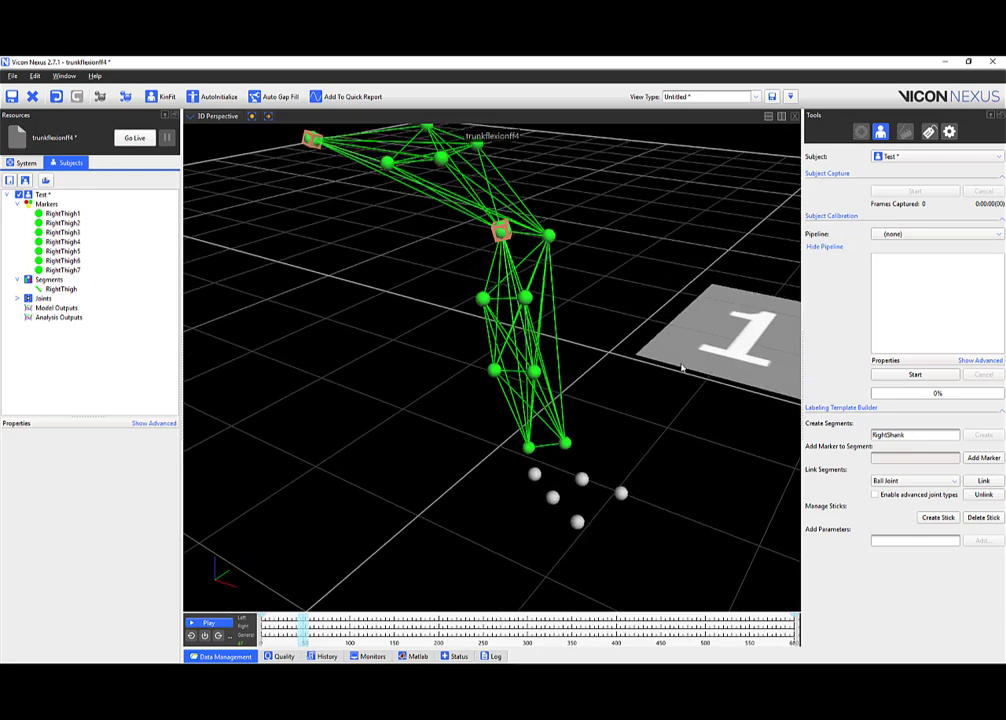
{"action": "right_click_drag", "start_coordinate": [672, 350], "coordinate": [667, 355]}
{"action": "middle_click_drag", "start_coordinate": [667, 355], "coordinate": [672, 369]}
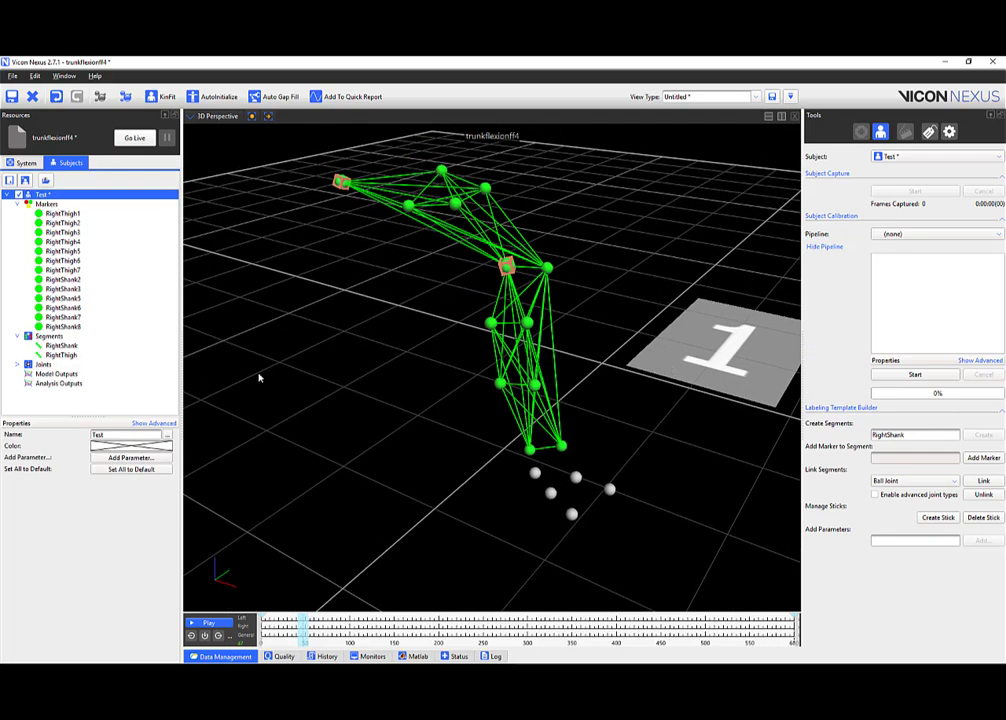
Begin a RightFoot segment and orbit toward the foot markers.
{"action": "left_click_drag", "start_coordinate": [908, 436], "coordinate": [886, 437]}
{"action": "type", "text": "Foot"}
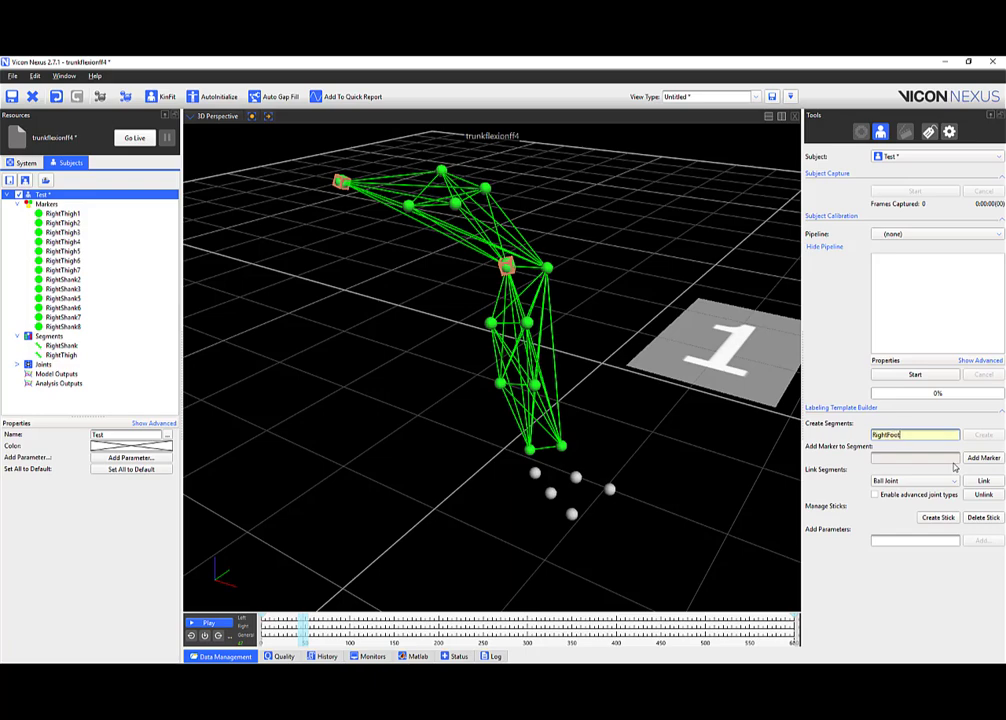
{"action": "key", "text": "Return"}
{"action": "left_click", "coordinate": [989, 433]}
{"action": "mouse_move", "coordinate": [548, 529]}
{"action": "left_mouse_down"}
{"action": "mouse_move", "coordinate": [490, 533]}
{"action": "mouse_move", "coordinate": [471, 512]}
{"action": "mouse_move", "coordinate": [574, 521]}
{"action": "left_mouse_up"}
{"action": "middle_click_drag", "start_coordinate": [535, 470], "coordinate": [491, 420]}
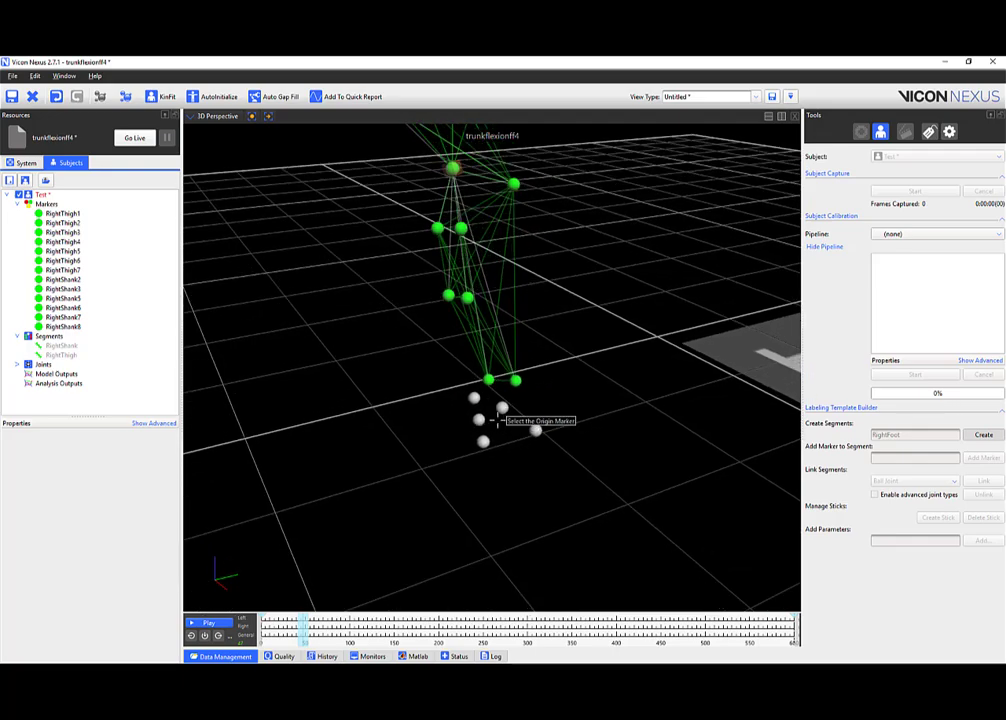
{"action": "left_click_drag", "start_coordinate": [491, 420], "coordinate": [514, 418]}
{"action": "scroll", "coordinate": [517, 405], "scroll_direction": "up", "scroll_amount": 5}
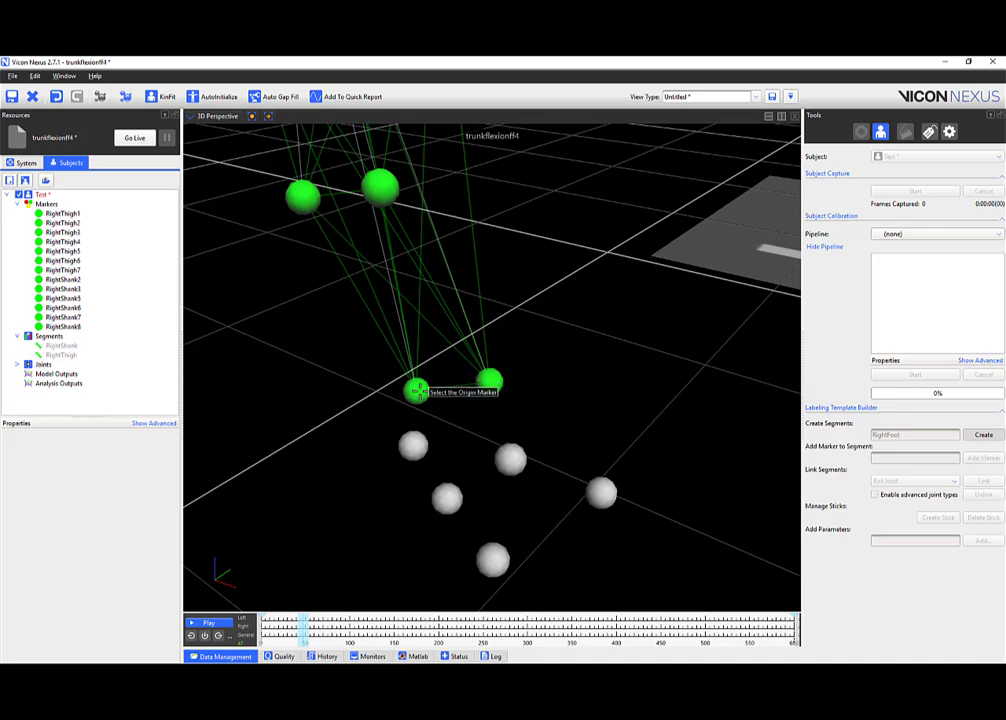
{"action": "left_click_drag", "start_coordinate": [418, 388], "coordinate": [386, 427]}
{"action": "left_click_drag", "start_coordinate": [493, 430], "coordinate": [447, 442]}
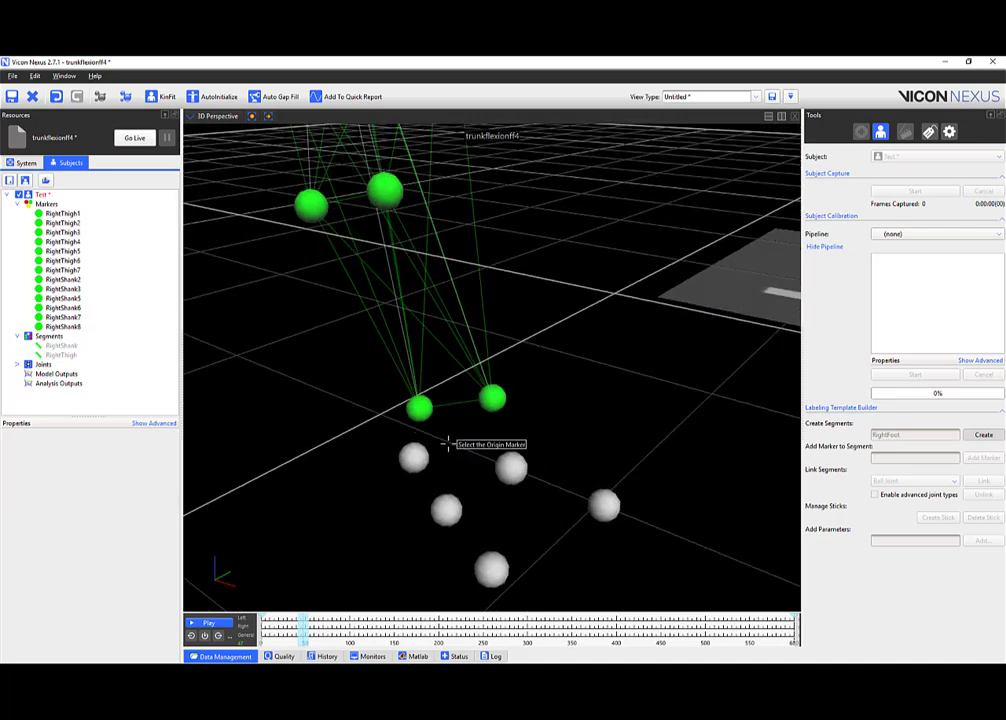
{"action": "left_click_drag", "start_coordinate": [478, 404], "coordinate": [485, 413]}
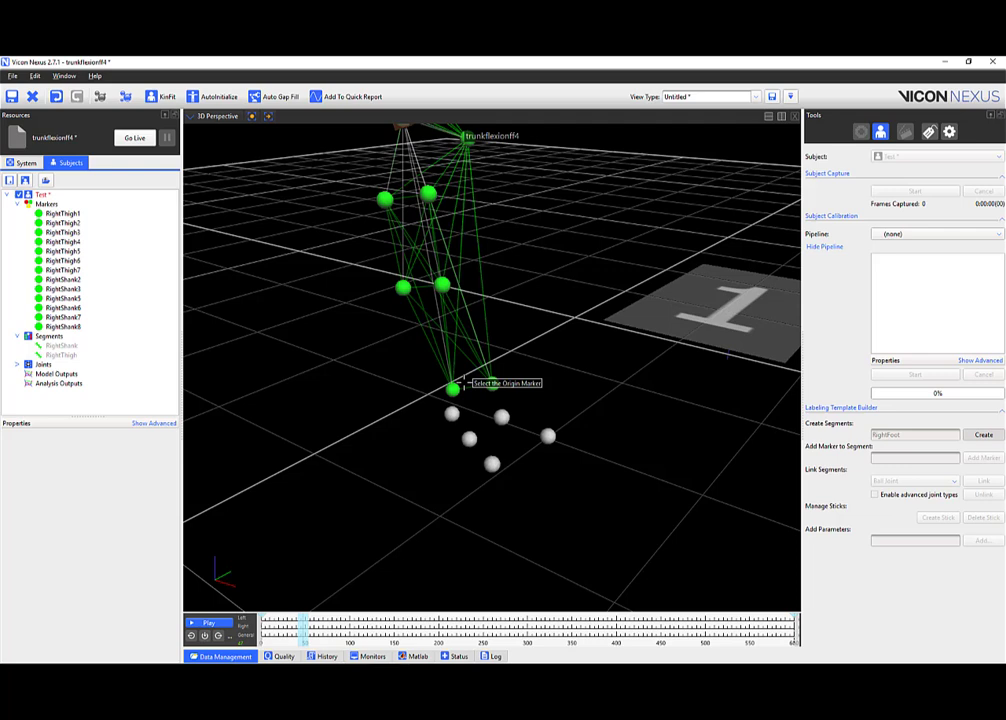
Cancel the RightFoot segment and undo the RightShank segment's links and marker labels.
{"action": "key", "text": "Escape"}
{"action": "left_click_drag", "start_coordinate": [464, 379], "coordinate": [453, 421]}
{"action": "left_click", "coordinate": [477, 427]}
{"action": "right_click", "coordinate": [478, 428]}
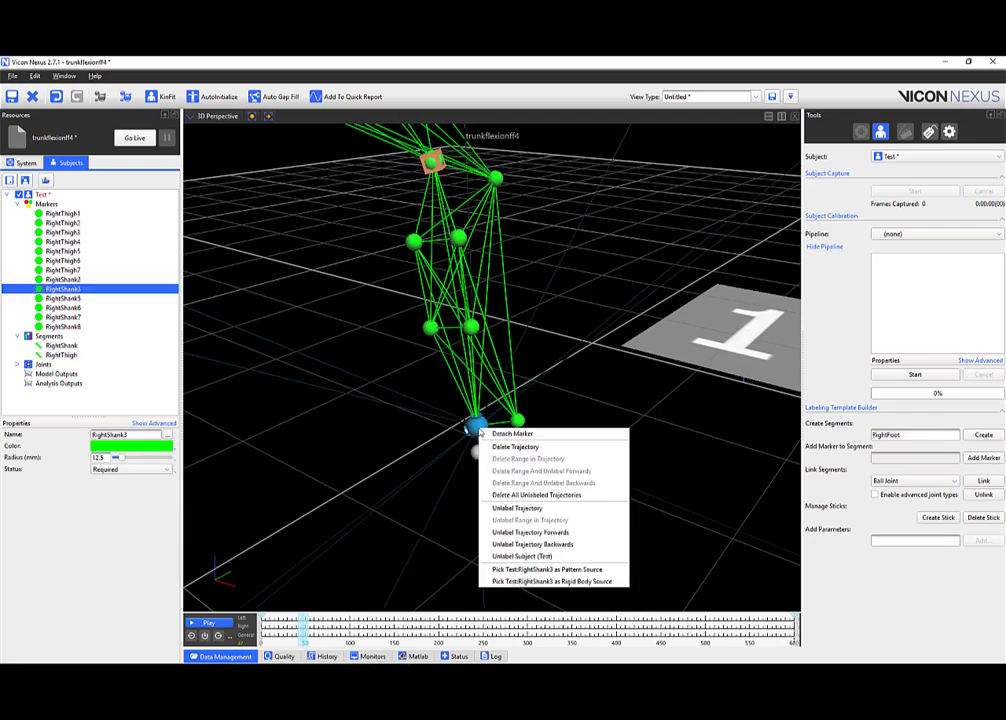
{"action": "left_click", "coordinate": [378, 420]}
{"action": "key", "text": "ctrl+z"}
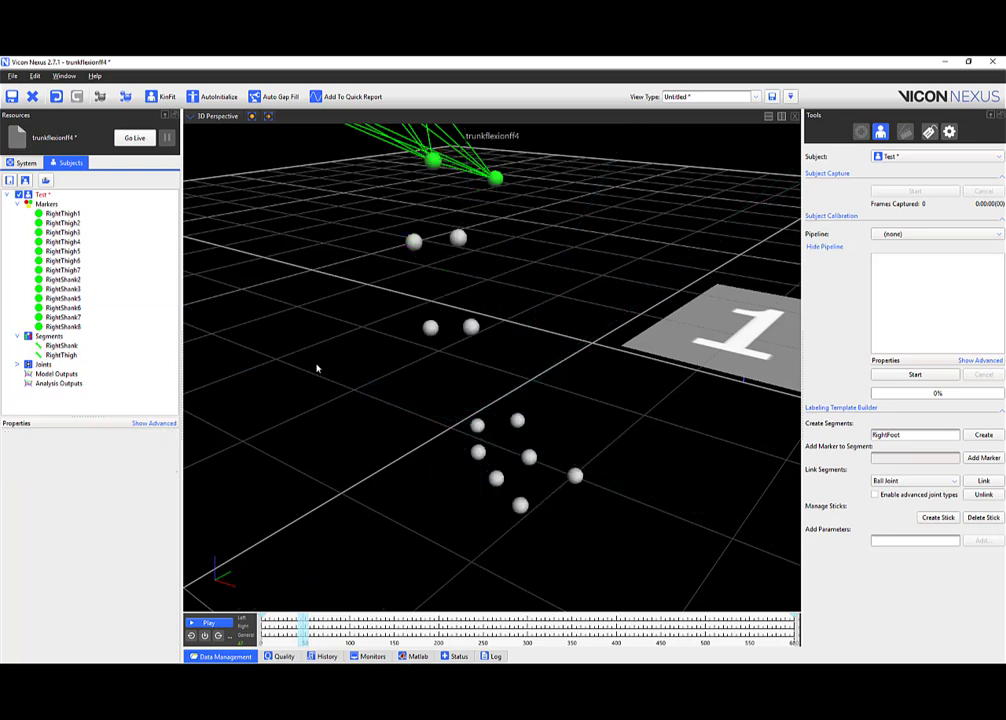
{"action": "key", "text": "ctrl+z"}
{"action": "middle_click_drag", "start_coordinate": [388, 341], "coordinate": [404, 370]}
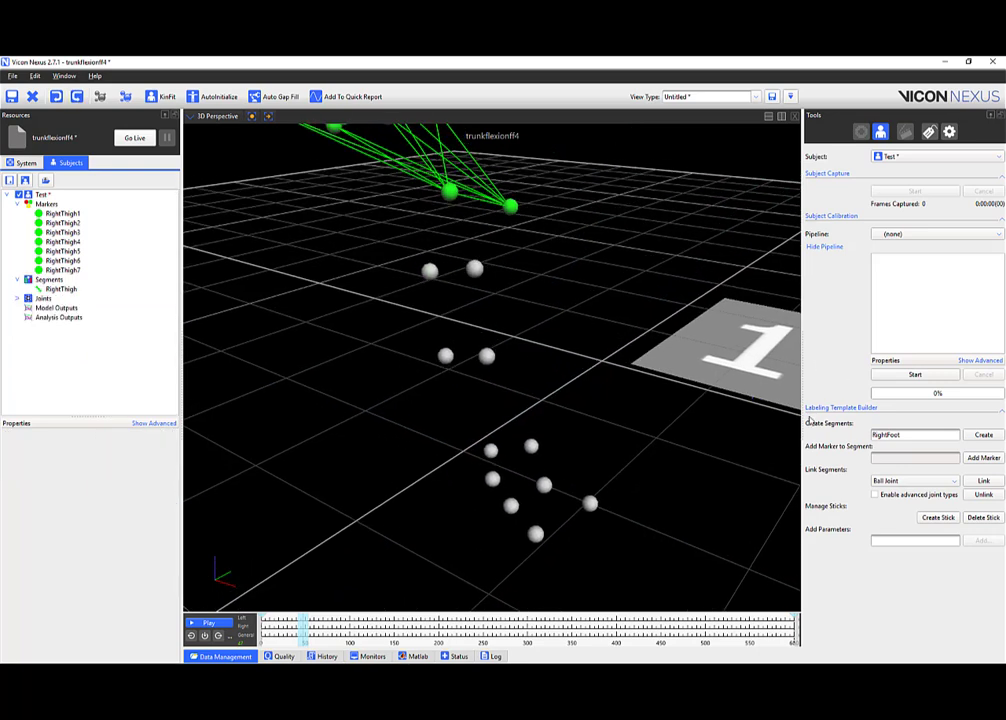
Start a RightShank segment with origin RightThigh2 plus primary and secondary axis markers.
{"action": "left_click", "coordinate": [898, 435]}
{"action": "left_click", "coordinate": [983, 436]}
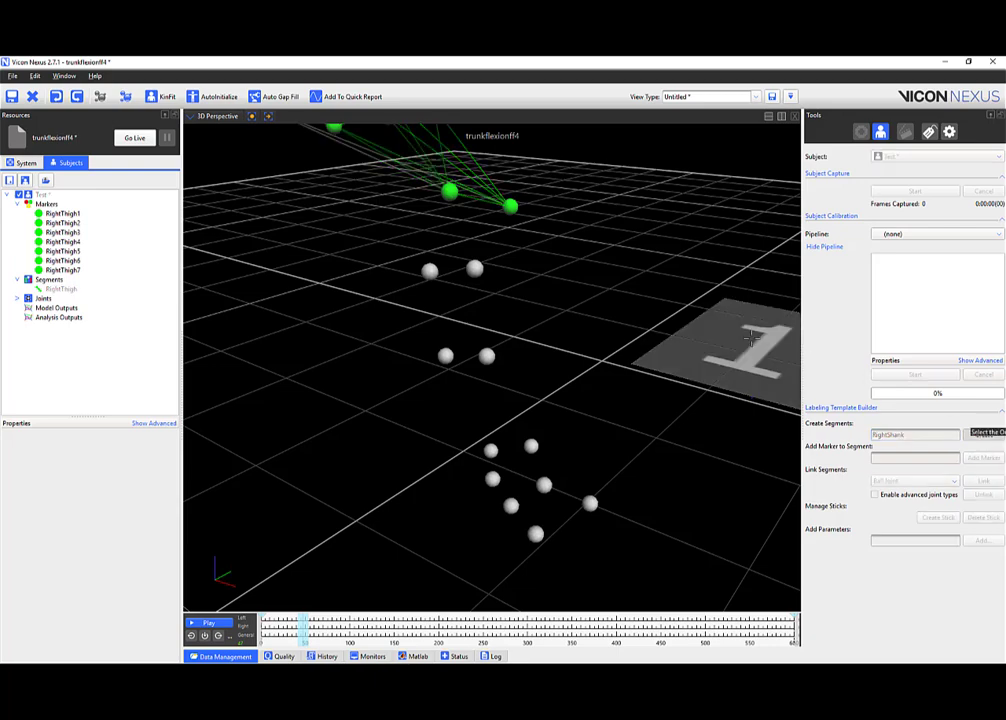
{"action": "left_click", "coordinate": [449, 190]}
{"action": "left_click", "coordinate": [532, 446]}
{"action": "left_click_drag", "start_coordinate": [547, 447], "coordinate": [485, 447]}
{"action": "left_click", "coordinate": [497, 481]}
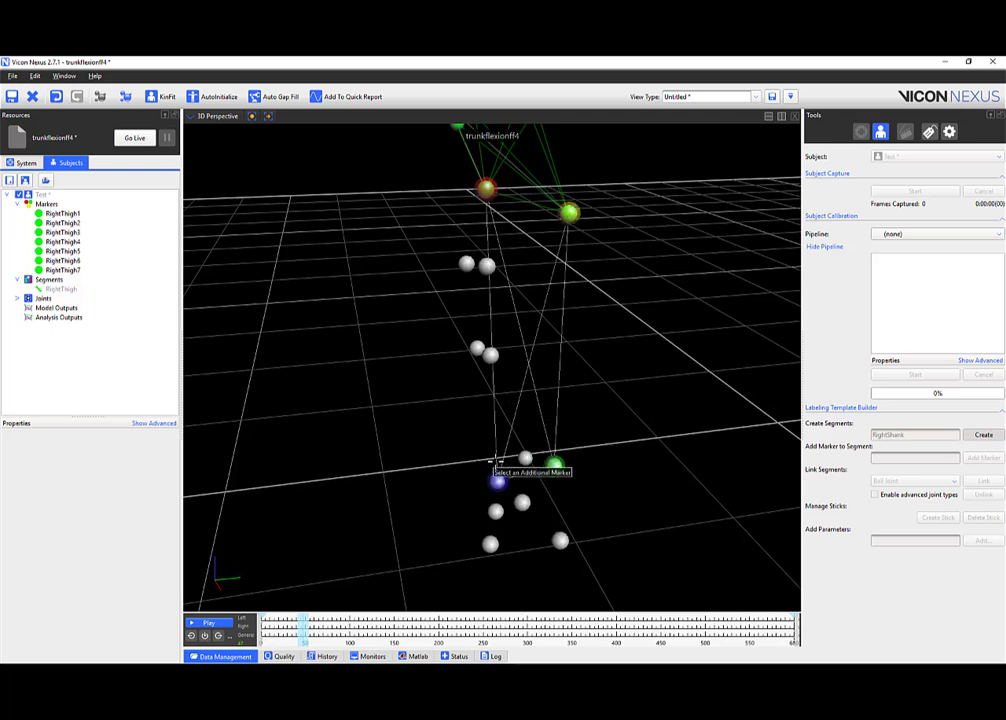
Add four more shank markers and create the RightShank segment.
{"action": "left_click_drag", "start_coordinate": [513, 400], "coordinate": [455, 280]}
{"action": "left_click", "coordinate": [438, 268]}
{"action": "left_click", "coordinate": [487, 355]}
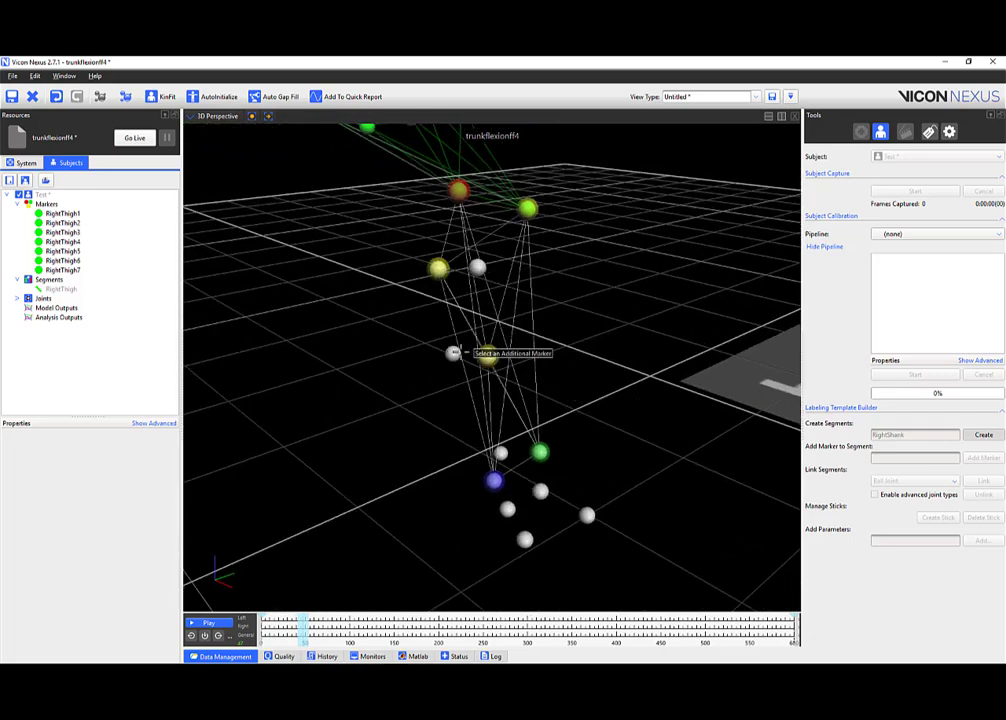
{"action": "left_click", "coordinate": [453, 353]}
{"action": "left_click", "coordinate": [477, 267]}
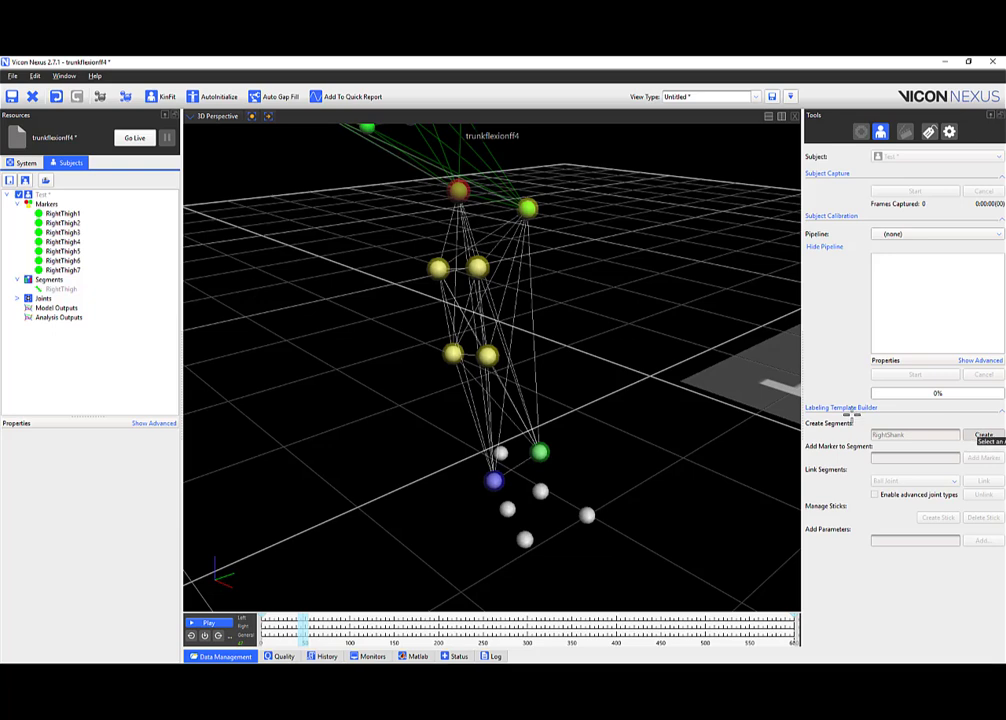
{"action": "left_click", "coordinate": [983, 434]}
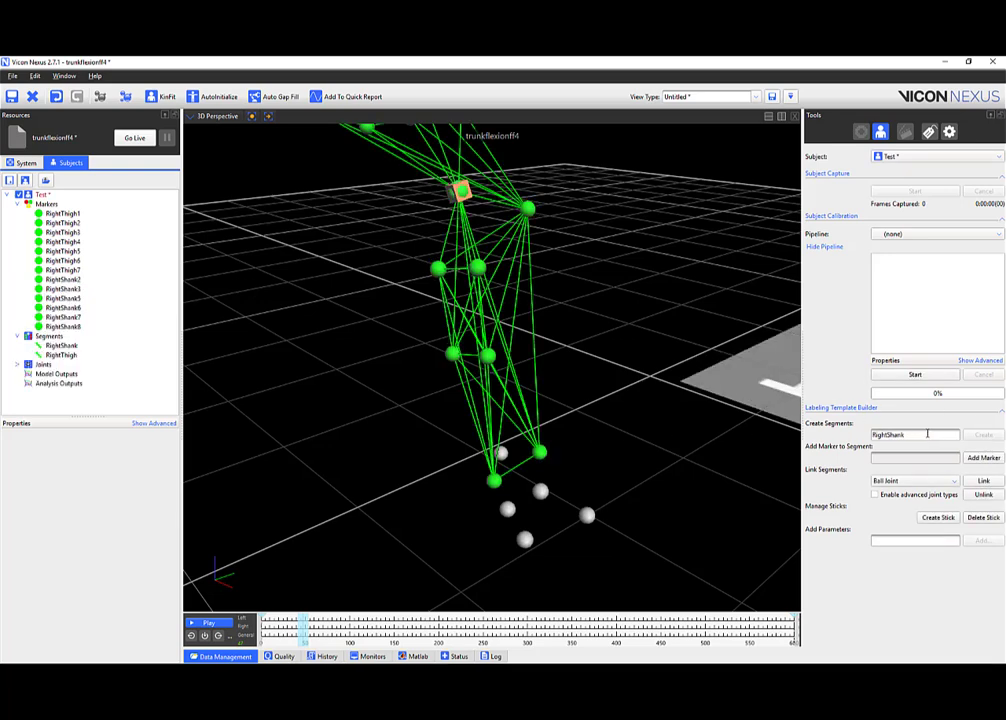
{"action": "left_click_drag", "start_coordinate": [926, 435], "coordinate": [890, 437]}
Name the new segment RightFoot and pick its origin, primary axis, secondary axis and top foot markers.
{"action": "type", "text": "Fo"}
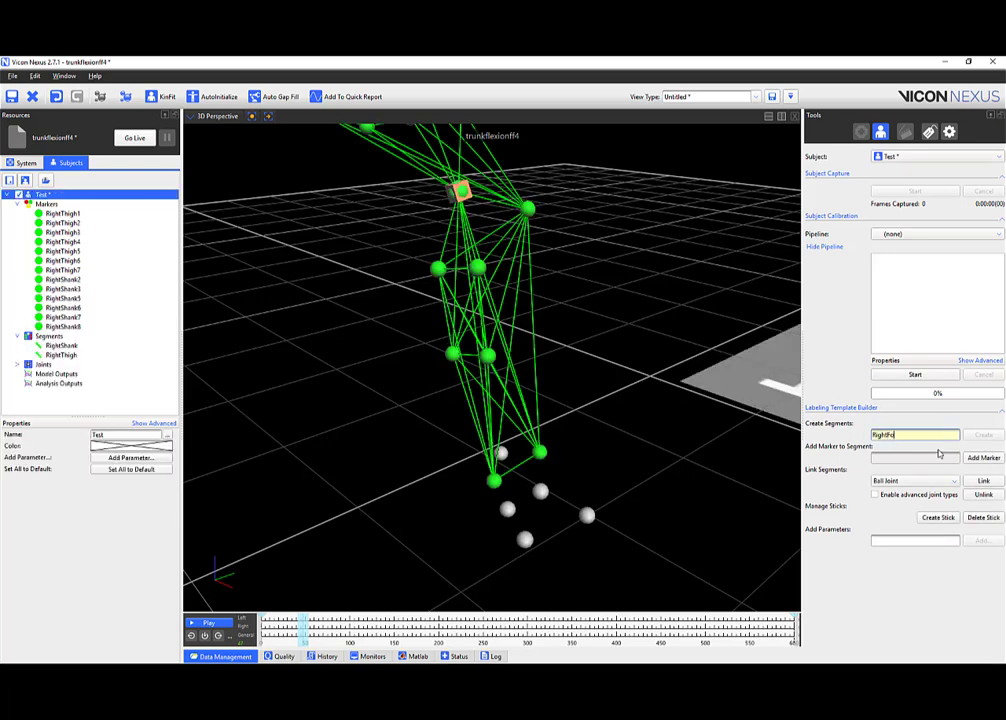
{"action": "type", "text": "ot"}
{"action": "key", "text": "Return"}
{"action": "left_click", "coordinate": [995, 437]}
{"action": "left_click_drag", "start_coordinate": [609, 404], "coordinate": [684, 388]}
{"action": "middle_click_drag", "start_coordinate": [631, 413], "coordinate": [611, 298]}
{"action": "right_click_drag", "start_coordinate": [568, 431], "coordinate": [572, 417]}
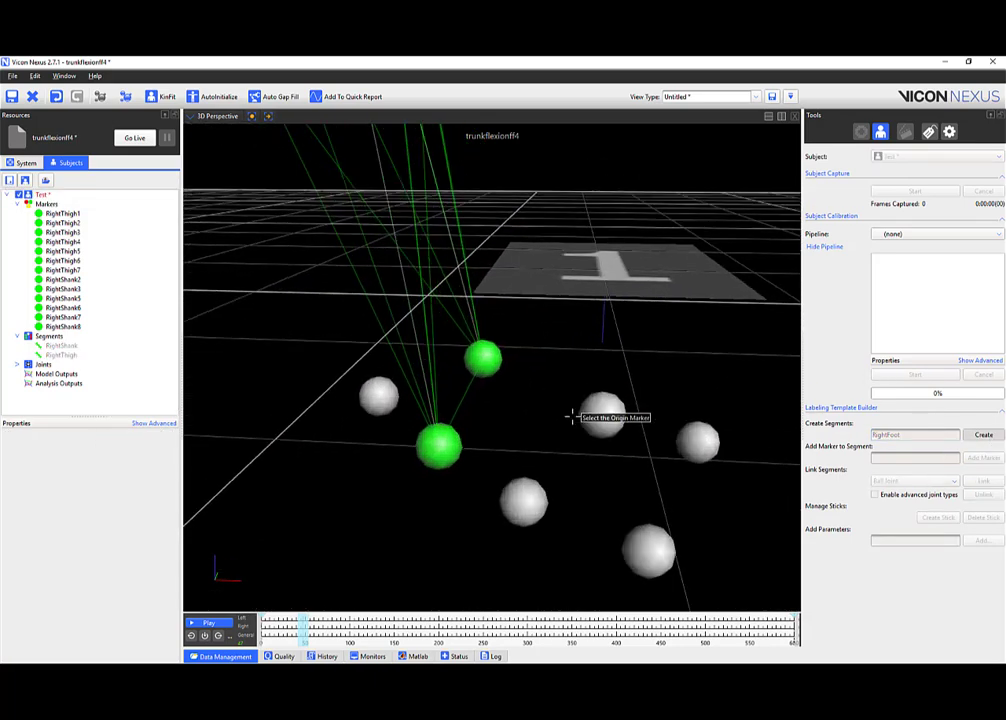
{"action": "left_click_drag", "start_coordinate": [563, 408], "coordinate": [458, 334]}
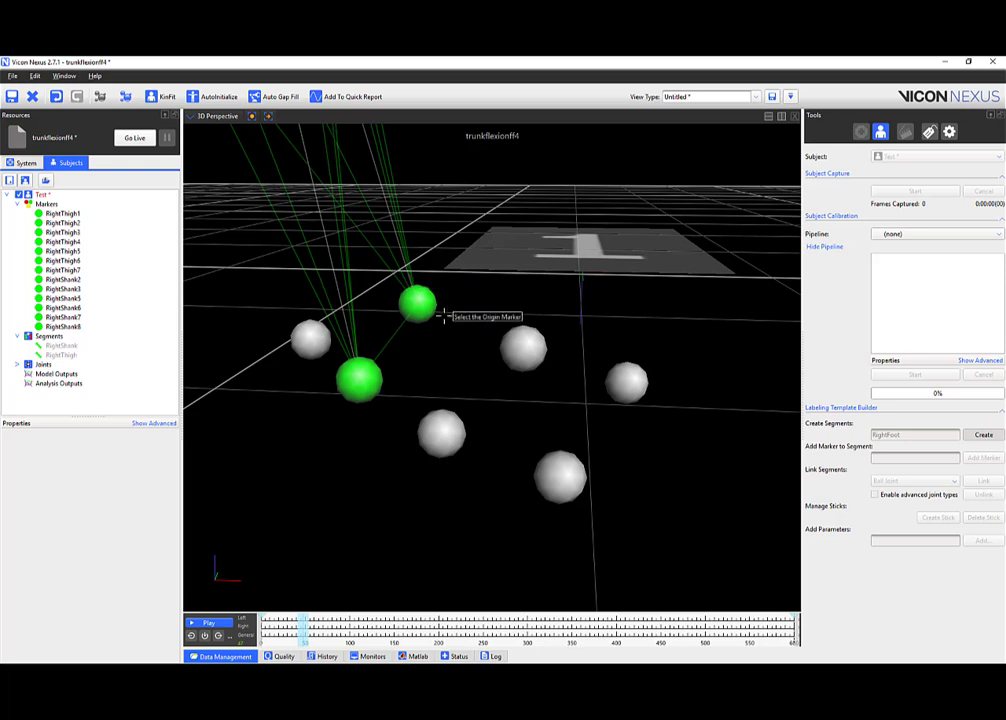
{"action": "left_click", "coordinate": [360, 376]}
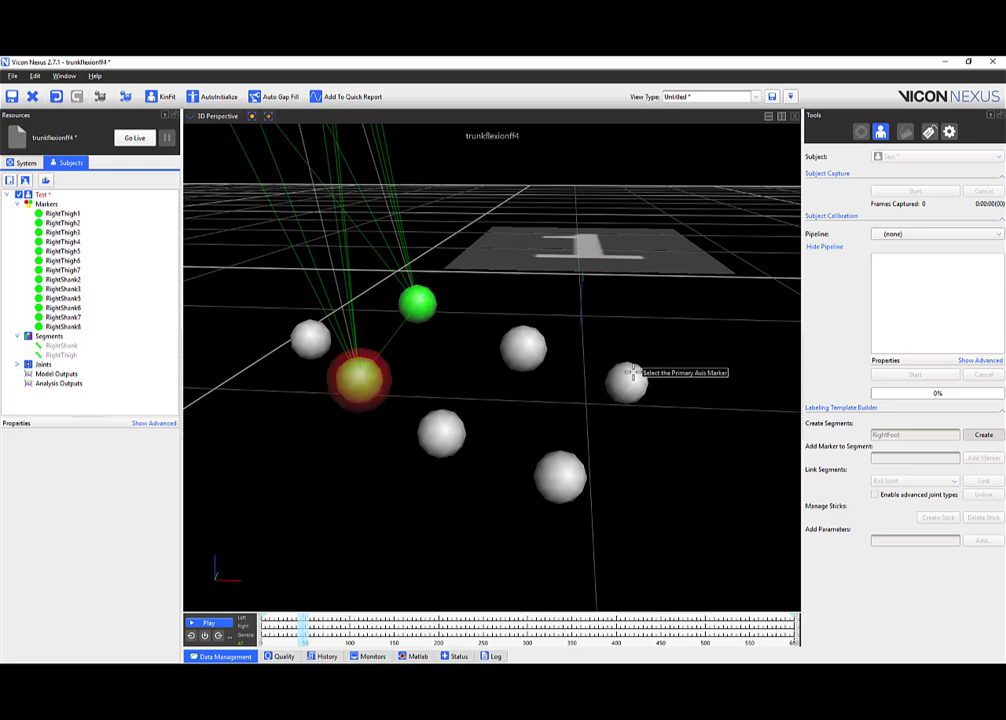
{"action": "left_click", "coordinate": [632, 373]}
{"action": "left_click", "coordinate": [560, 472]}
{"action": "left_click", "coordinate": [432, 312]}
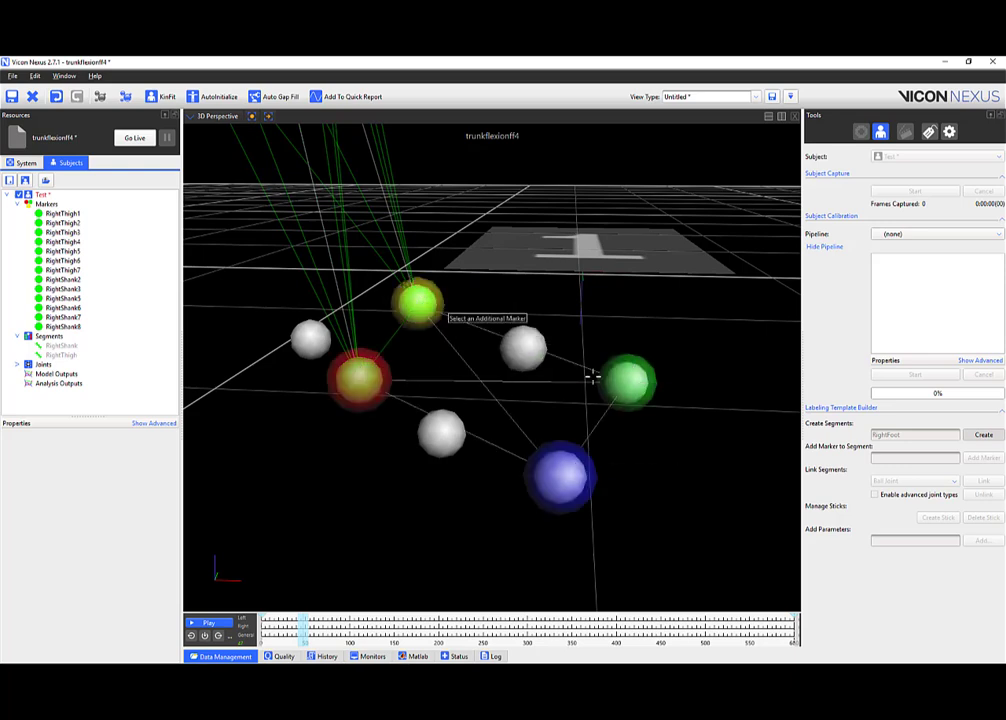
Add the three remaining unlabeled foot markers and create the RightFoot segment.
{"action": "mouse_move", "coordinate": [575, 476]}
{"action": "left_mouse_down"}
{"action": "mouse_move", "coordinate": [587, 461]}
{"action": "mouse_move", "coordinate": [516, 475]}
{"action": "mouse_move", "coordinate": [595, 483]}
{"action": "mouse_move", "coordinate": [549, 481]}
{"action": "mouse_move", "coordinate": [662, 464]}
{"action": "mouse_move", "coordinate": [577, 451]}
{"action": "mouse_move", "coordinate": [568, 470]}
{"action": "mouse_move", "coordinate": [519, 411]}
{"action": "mouse_move", "coordinate": [519, 393]}
{"action": "mouse_move", "coordinate": [566, 390]}
{"action": "left_mouse_up"}
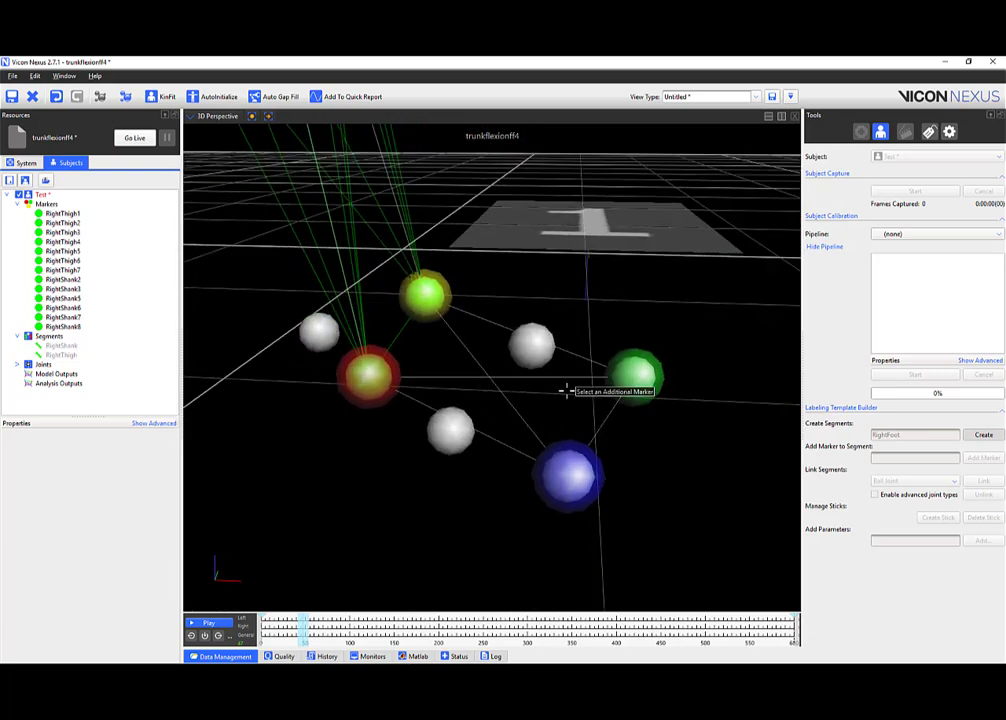
{"action": "left_click_drag", "start_coordinate": [474, 382], "coordinate": [505, 393]}
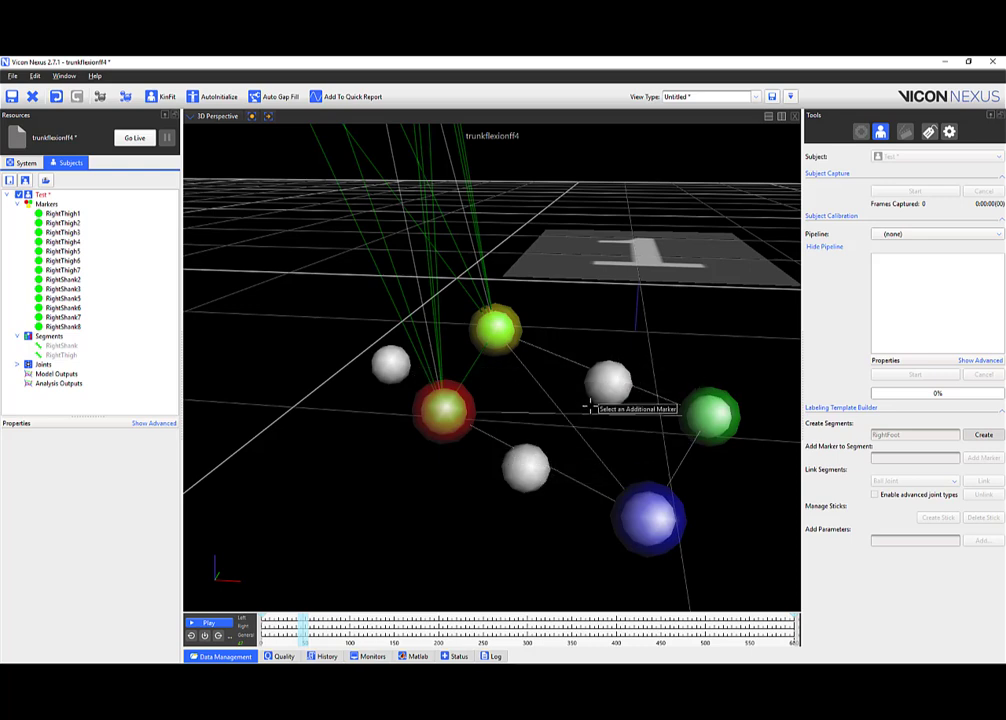
{"action": "left_click", "coordinate": [440, 428]}
{"action": "left_click", "coordinate": [605, 377]}
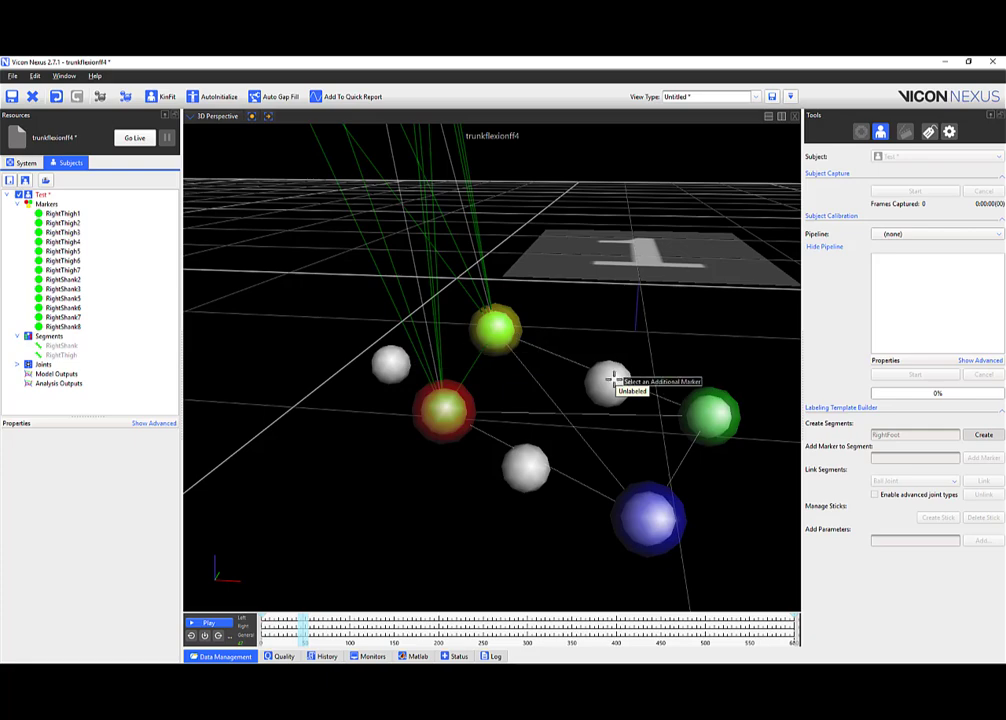
{"action": "left_click", "coordinate": [610, 382]}
{"action": "left_click", "coordinate": [525, 466]}
{"action": "left_click", "coordinate": [390, 362]}
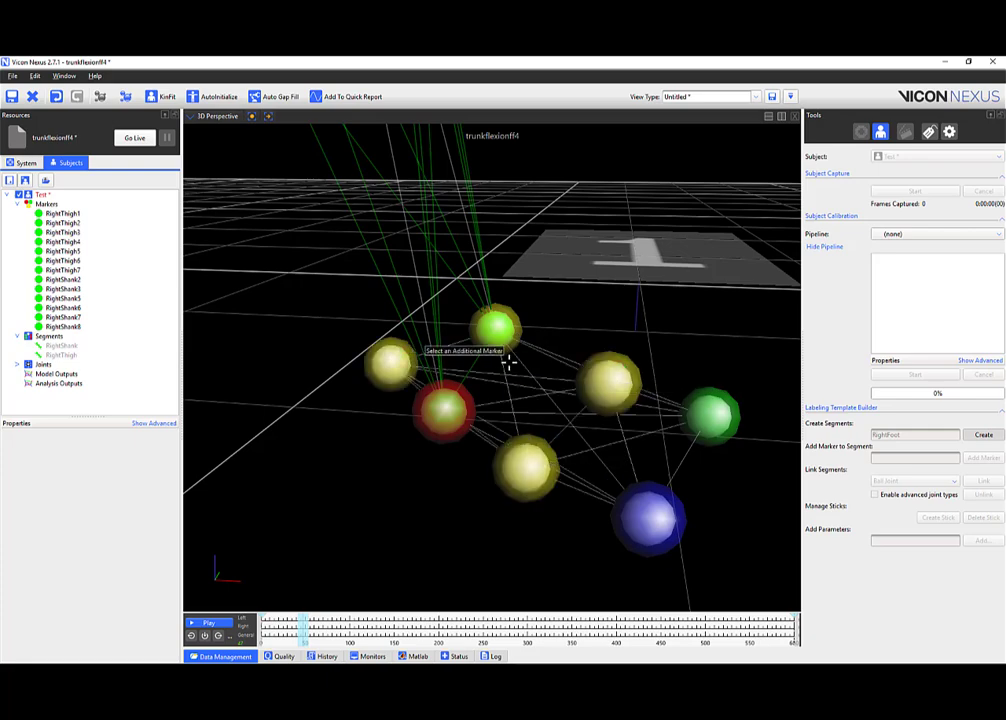
{"action": "left_click", "coordinate": [981, 434]}
{"action": "right_click_drag", "start_coordinate": [611, 312], "coordinate": [566, 324]}
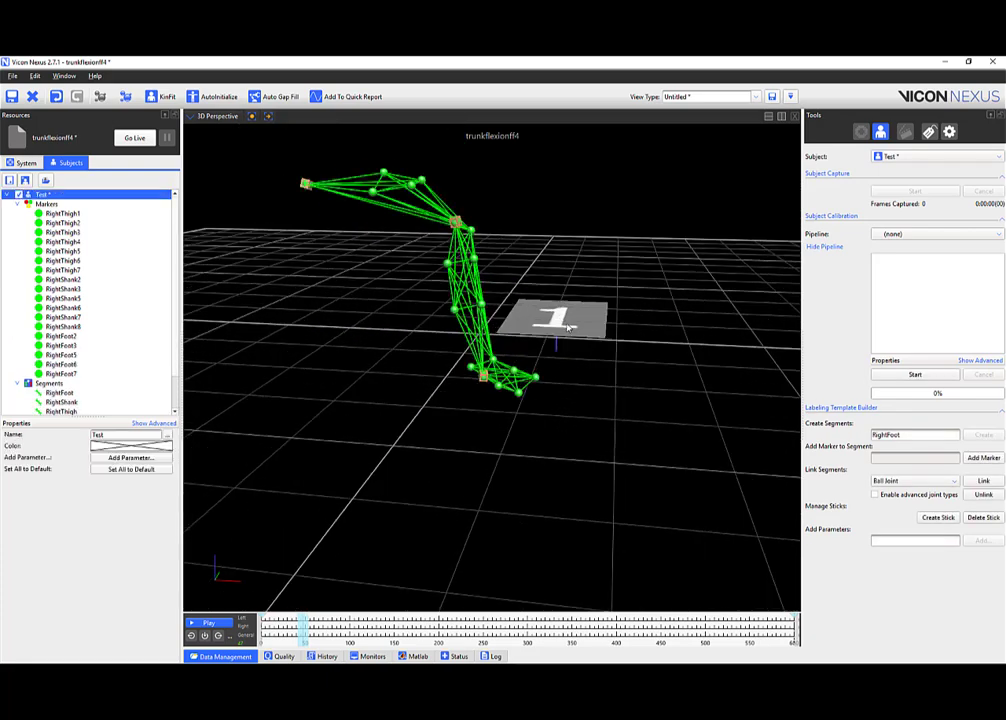
Select markers RightShank2 through RightShank8 together in the Markers tree.
{"action": "middle_click_drag", "start_coordinate": [548, 315], "coordinate": [568, 382]}
{"action": "left_click_drag", "start_coordinate": [569, 383], "coordinate": [418, 196]}
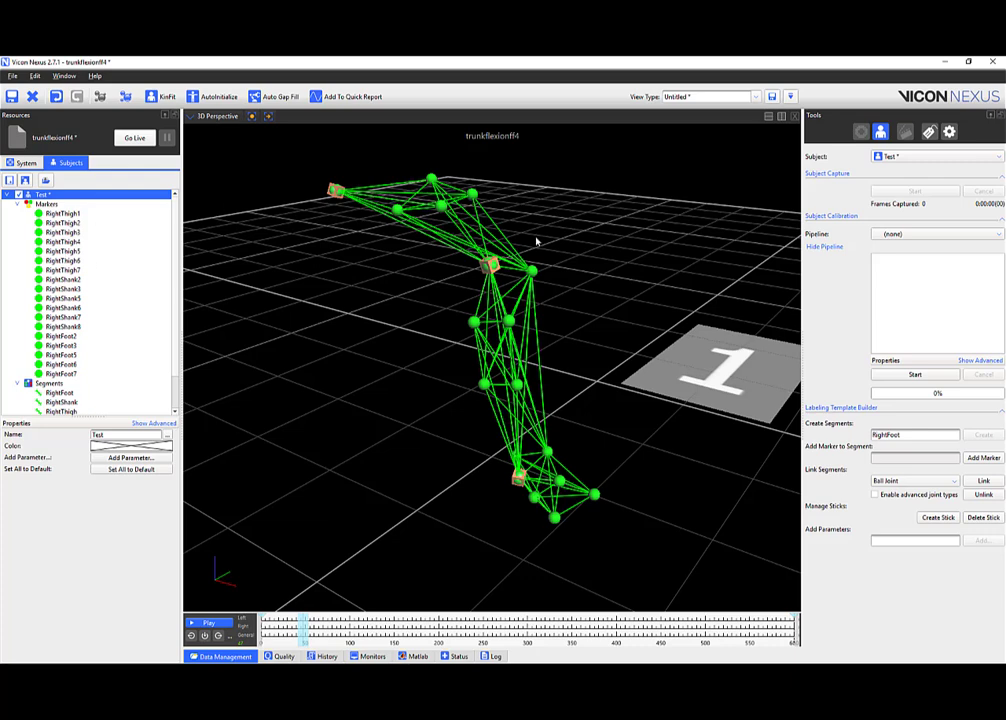
{"action": "middle_click_drag", "start_coordinate": [514, 238], "coordinate": [528, 252]}
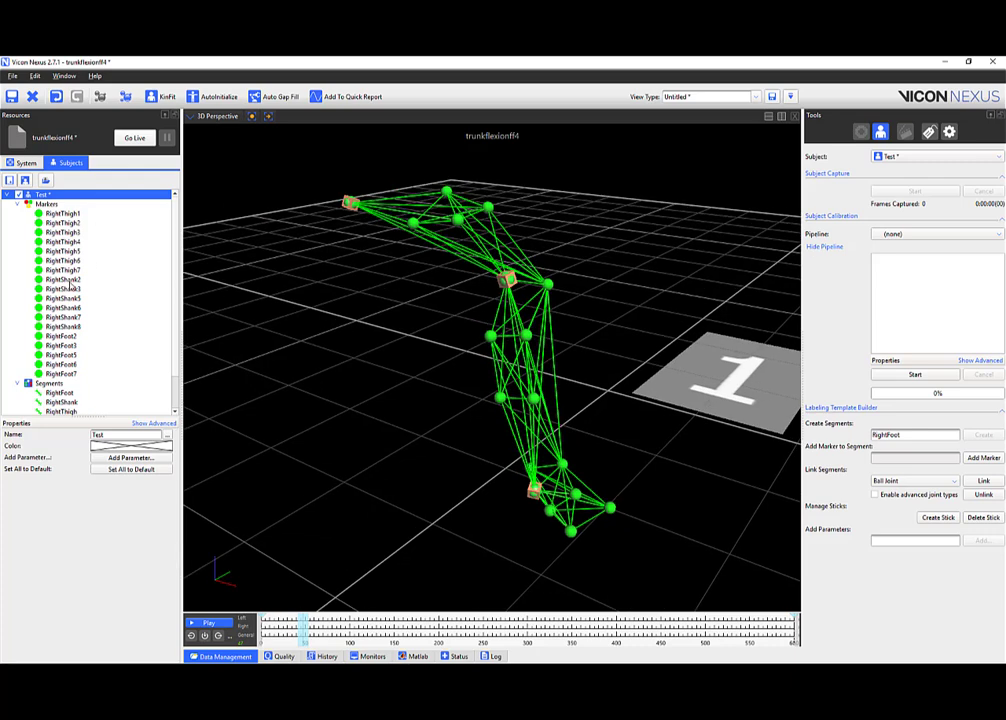
{"action": "left_click_drag", "start_coordinate": [72, 284], "coordinate": [74, 327]}
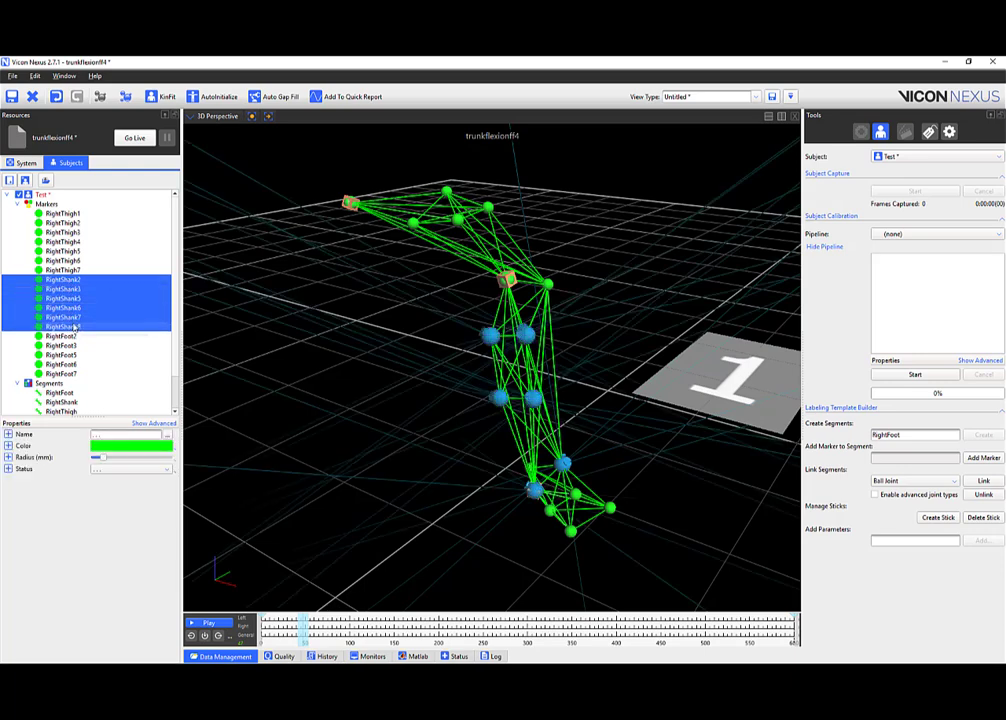
Colour the selected RightShank markers magenta.
{"action": "right_click", "coordinate": [74, 326]}
{"action": "right_click", "coordinate": [65, 285]}
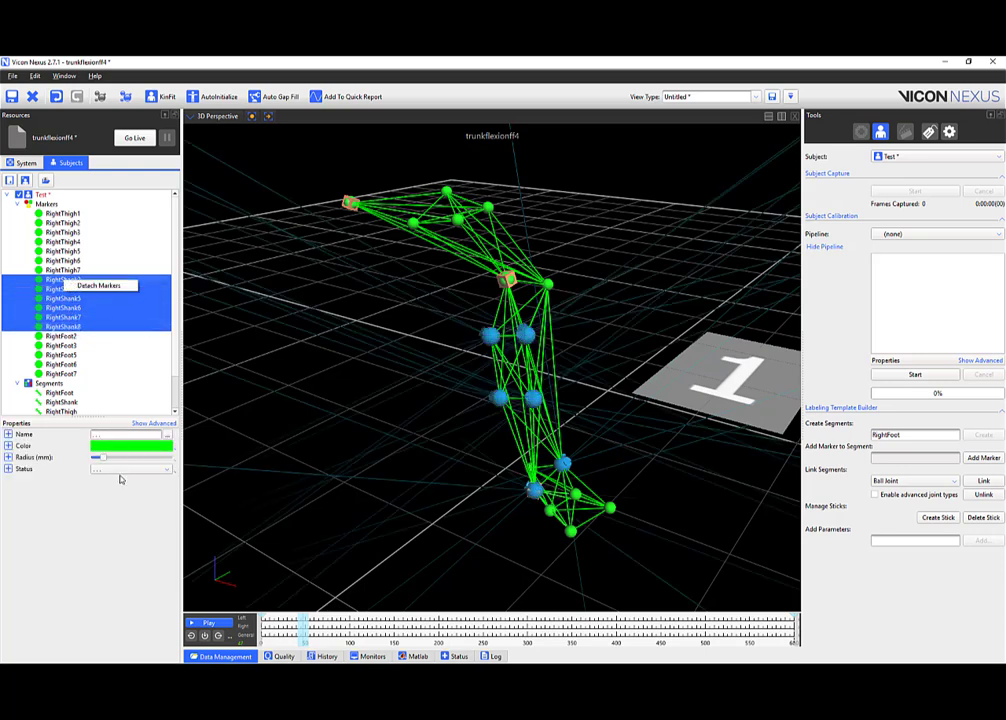
{"action": "left_click", "coordinate": [130, 445]}
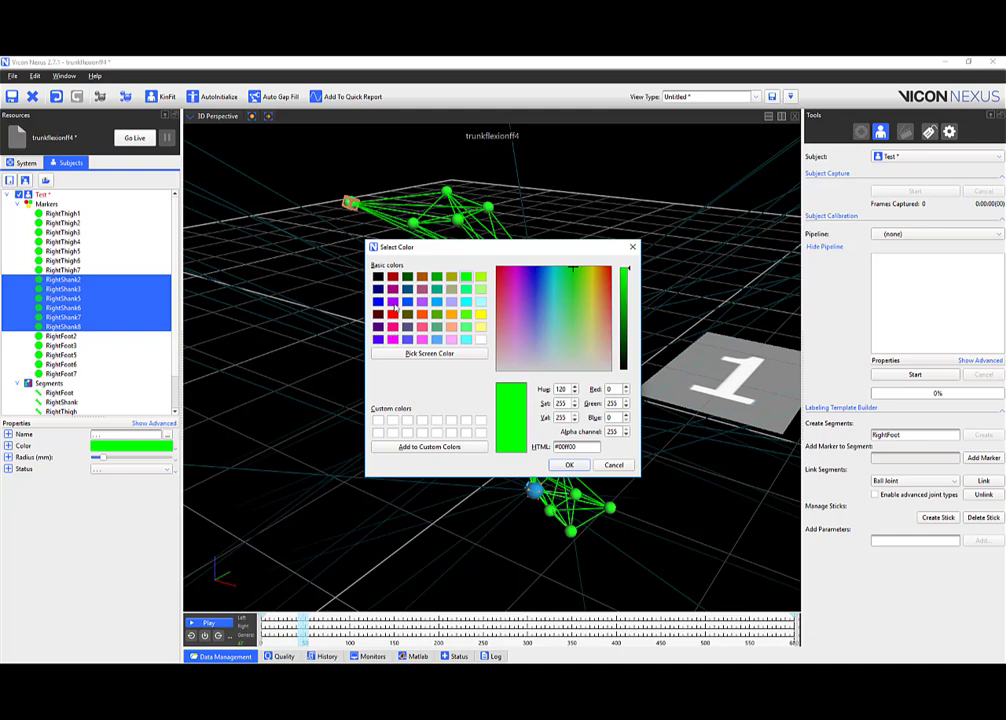
{"action": "left_click", "coordinate": [393, 340]}
{"action": "left_click", "coordinate": [569, 463]}
{"action": "left_click", "coordinate": [604, 306]}
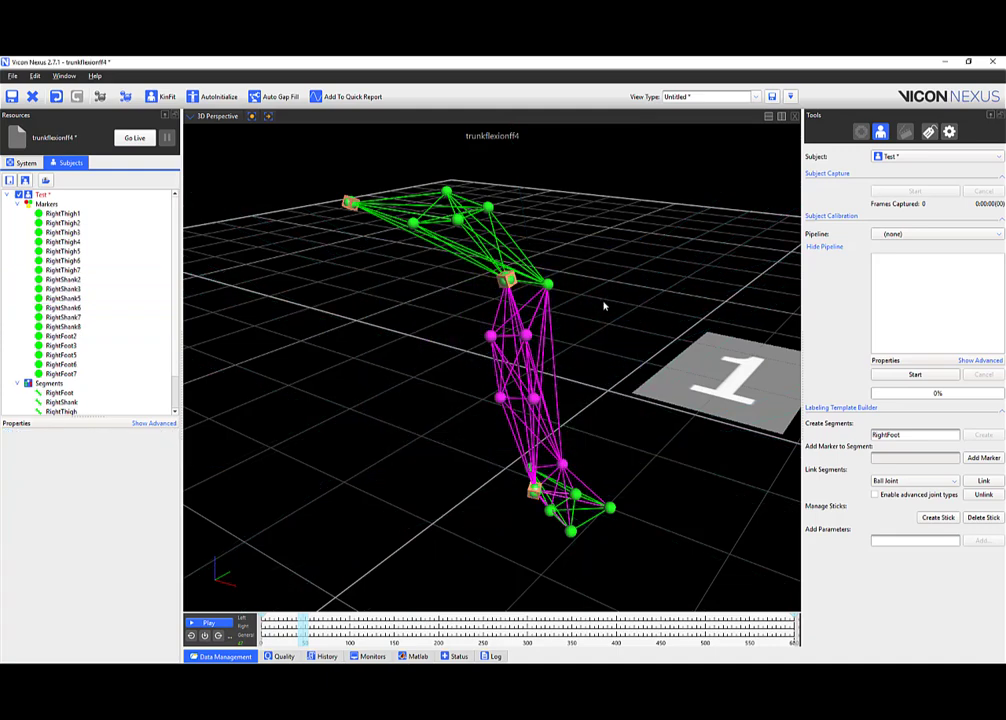
Select RightFoot2 to RightFoot7 and colour them cyan.
{"action": "left_click_drag", "start_coordinate": [60, 336], "coordinate": [60, 373]}
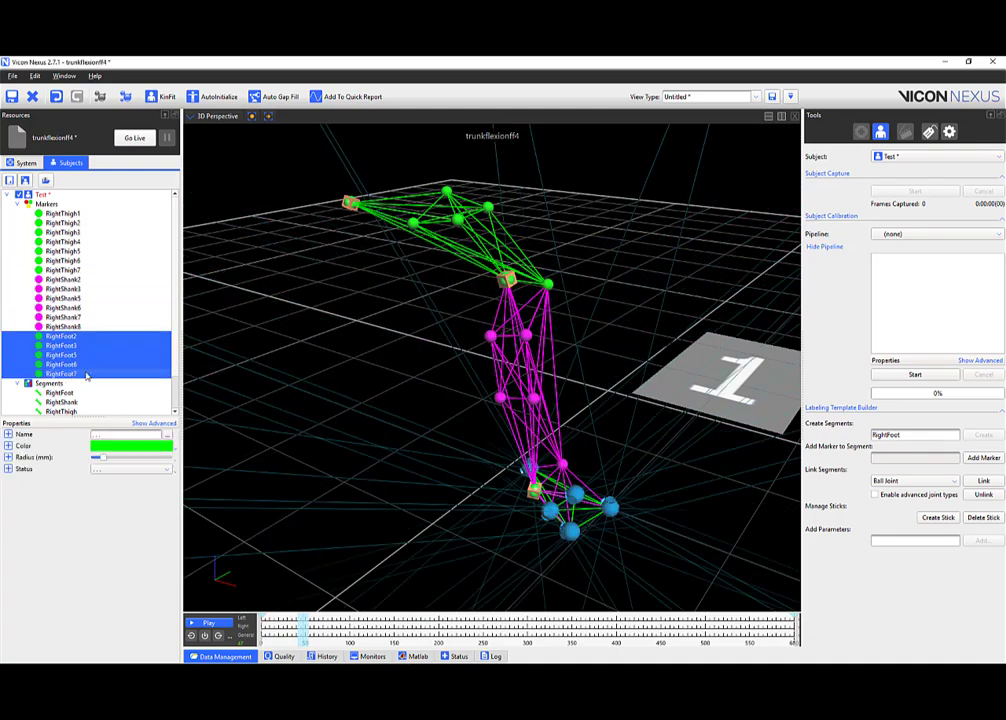
{"action": "left_click", "coordinate": [132, 446]}
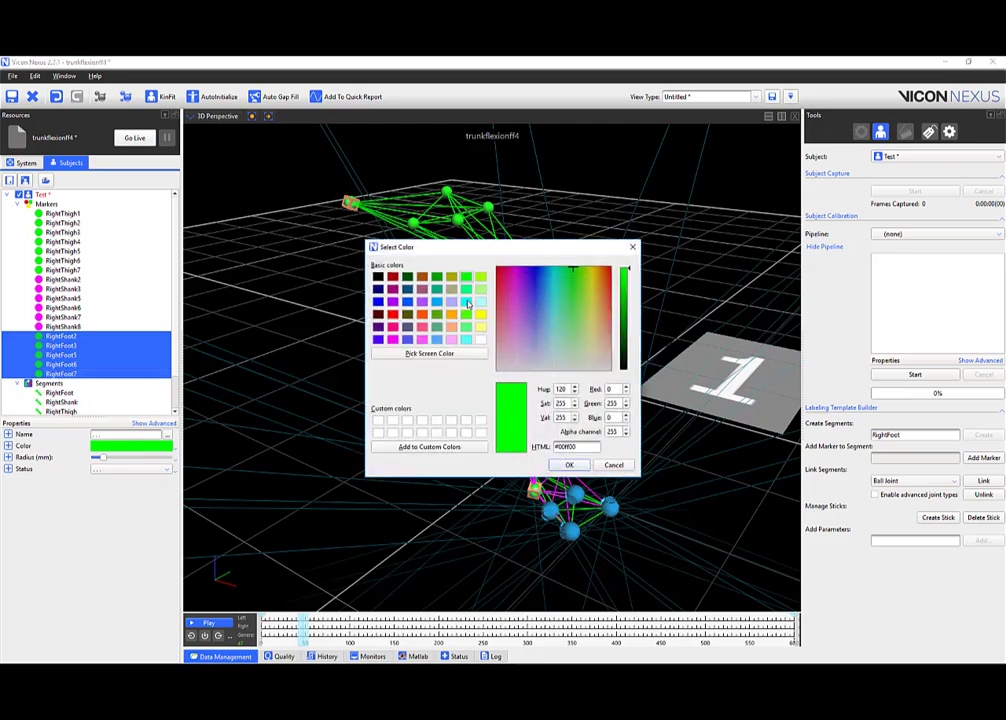
{"action": "left_click", "coordinate": [467, 303]}
{"action": "left_click", "coordinate": [568, 464]}
{"action": "left_click", "coordinate": [611, 381]}
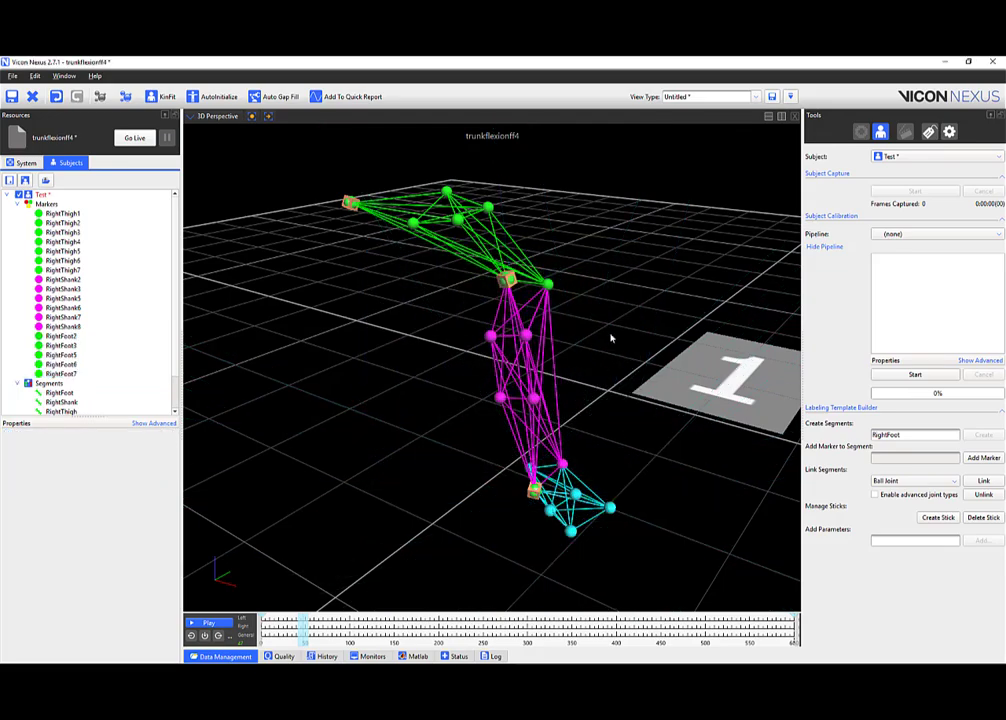
{"action": "left_click_drag", "start_coordinate": [611, 338], "coordinate": [588, 343]}
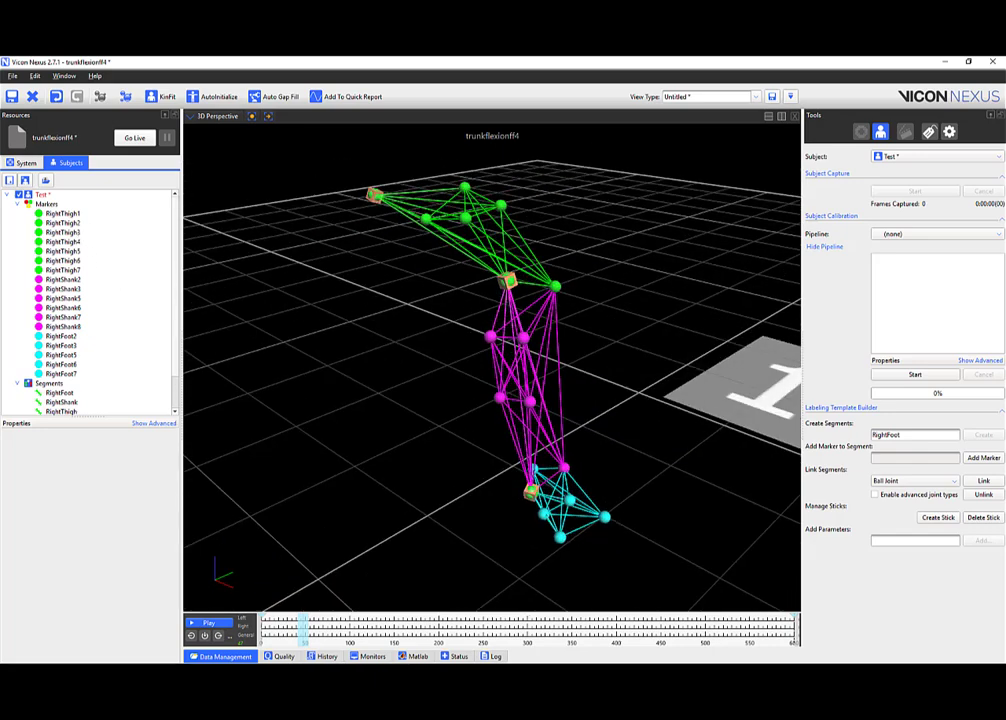
Open a new Chrome tab in its own window, sized over Vicon Nexus.
{"action": "mouse_move", "coordinate": [218, 672]}
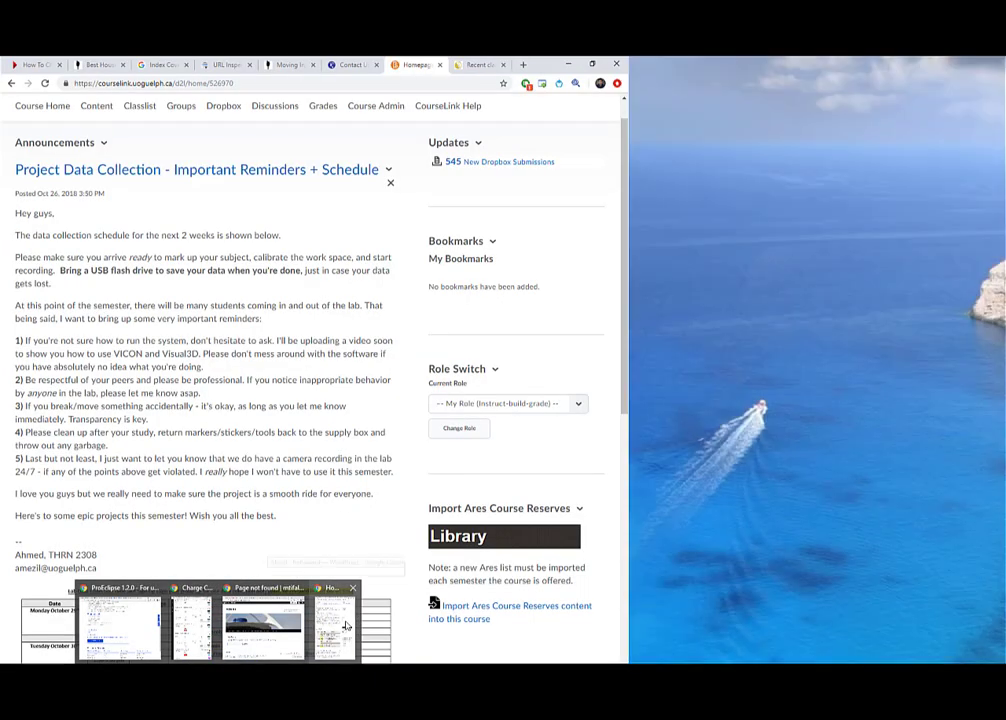
{"action": "left_click", "coordinate": [346, 625]}
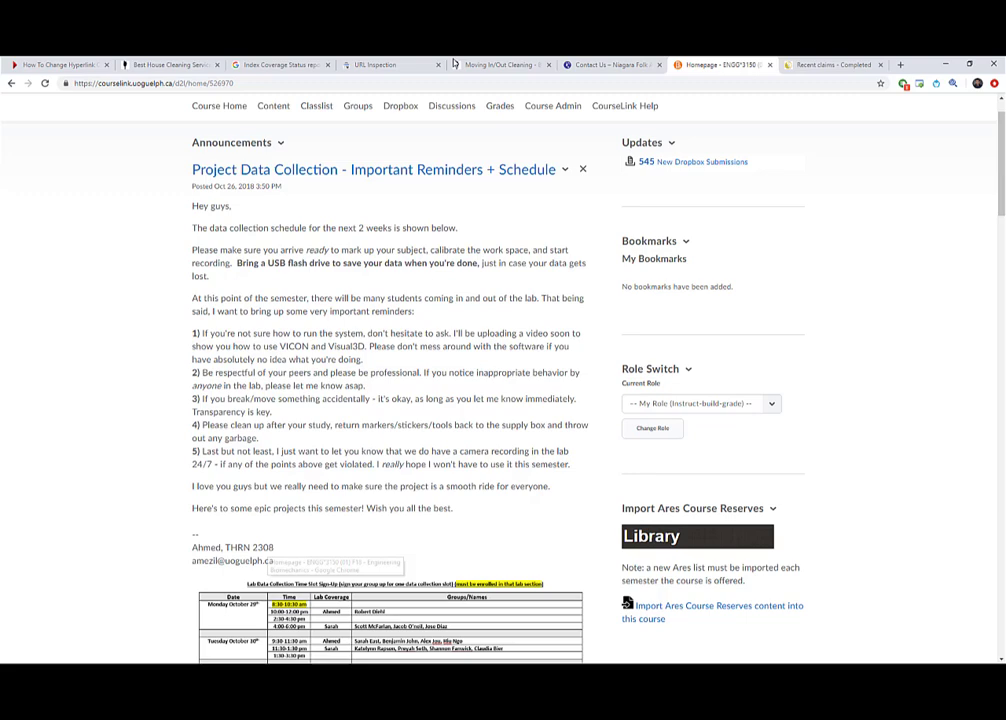
{"action": "left_click", "coordinate": [907, 66]}
{"action": "left_click_drag", "start_coordinate": [809, 70], "coordinate": [801, 150]}
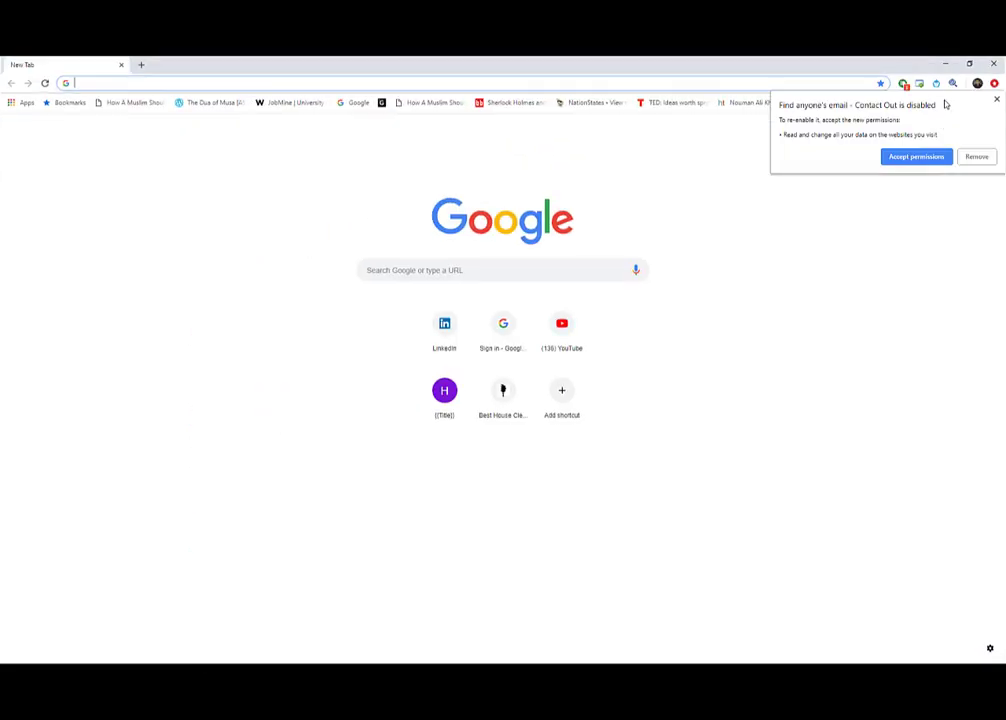
{"action": "left_click", "coordinate": [947, 67]}
{"action": "left_click", "coordinate": [947, 66]}
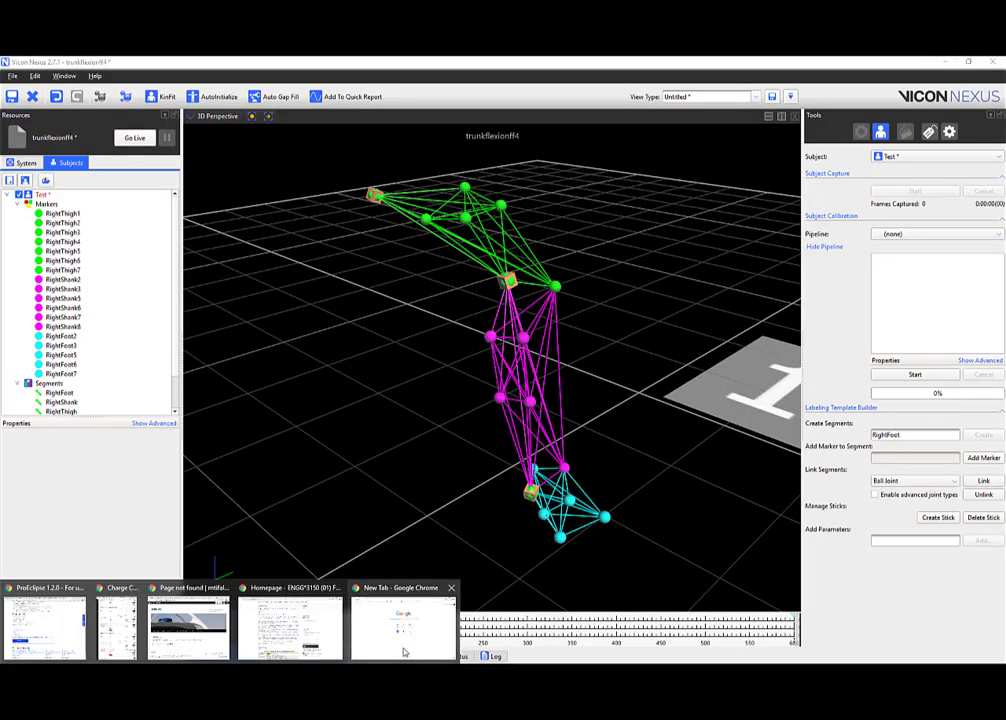
{"action": "left_click", "coordinate": [423, 628]}
{"action": "left_click_drag", "start_coordinate": [437, 63], "coordinate": [399, 291]}
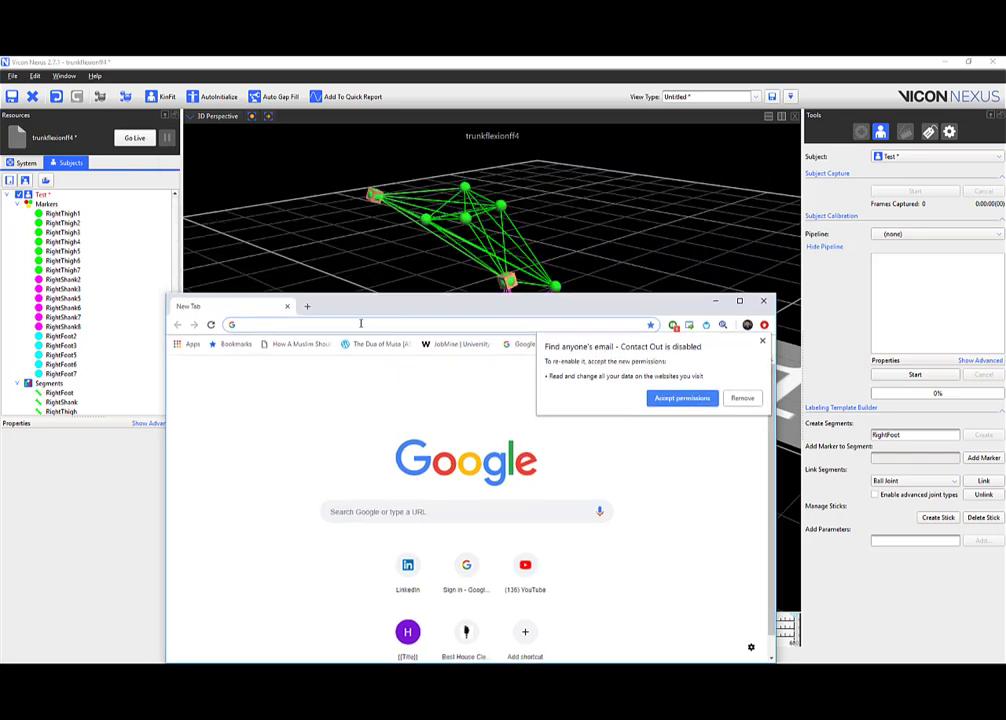
Search Google for 'cmotion marker set', cancel the extension prompt, and open Marker Set Guidelines.
{"action": "left_click", "coordinate": [361, 324]}
{"action": "type", "text": "cmotion ma"}
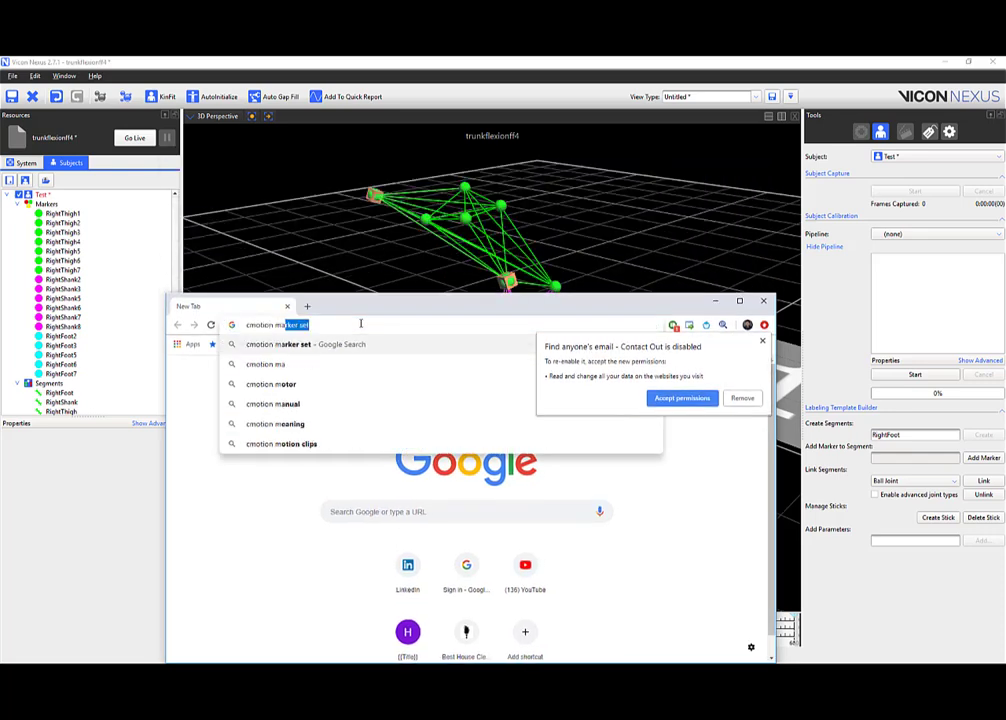
{"action": "type", "text": "rker s"}
{"action": "key", "text": "Return"}
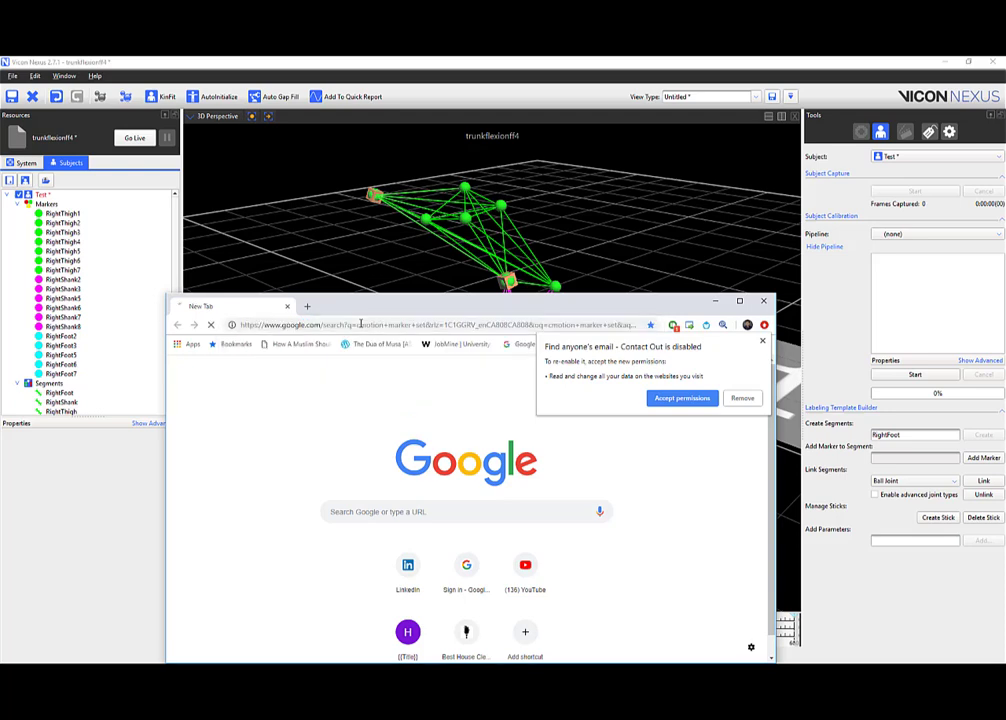
{"action": "left_click", "coordinate": [742, 398]}
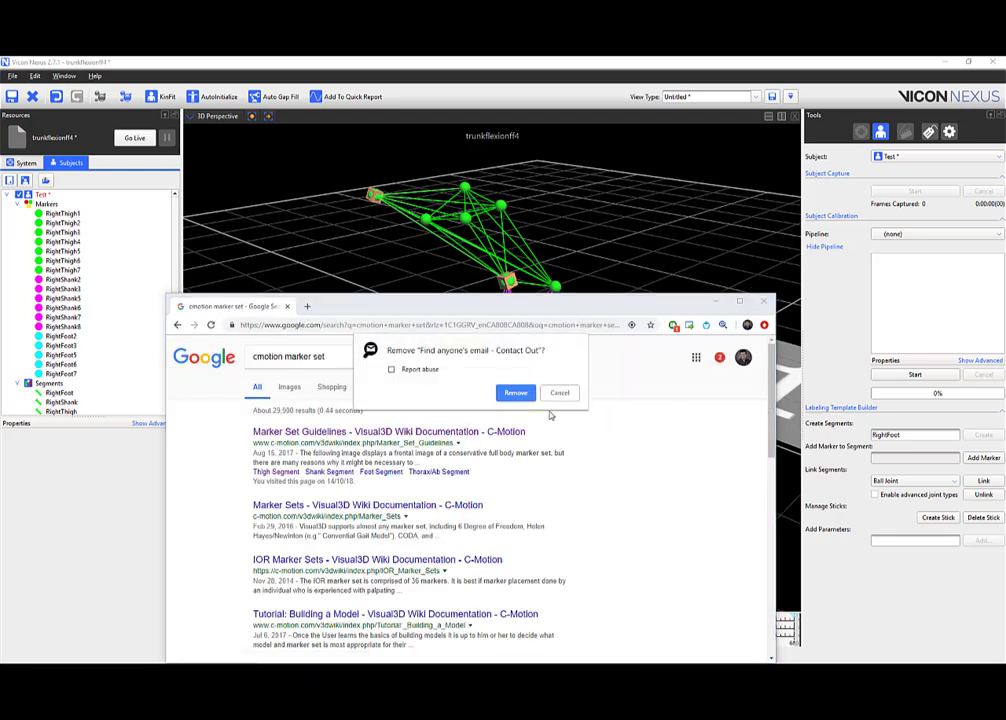
{"action": "left_click", "coordinate": [559, 393]}
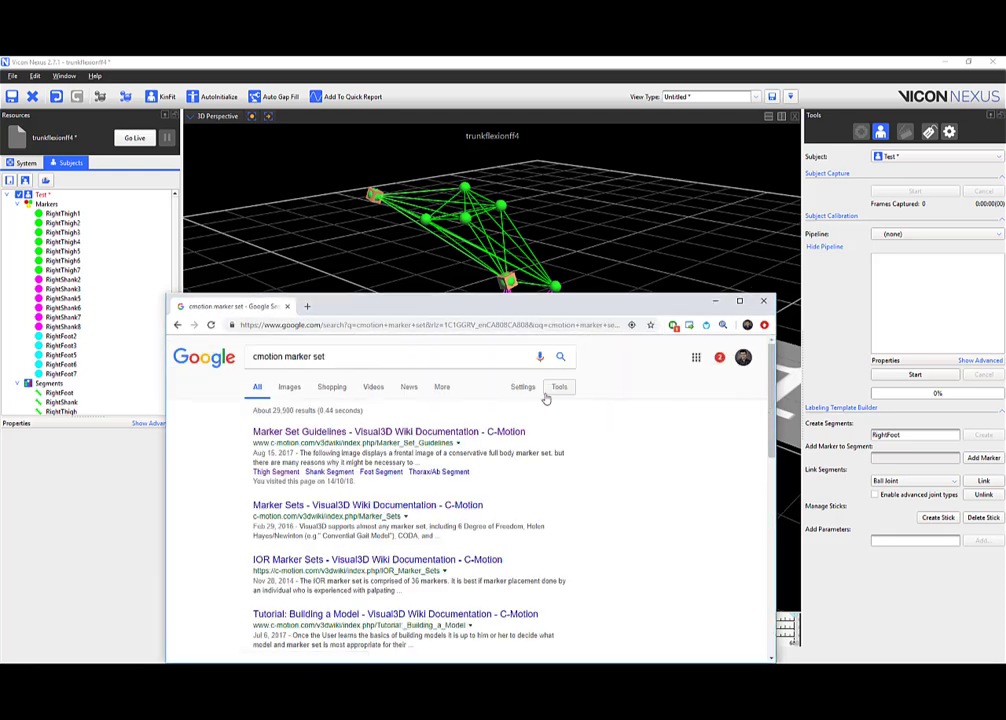
{"action": "left_click", "coordinate": [415, 431]}
{"action": "left_click_drag", "start_coordinate": [500, 308], "coordinate": [477, 251]}
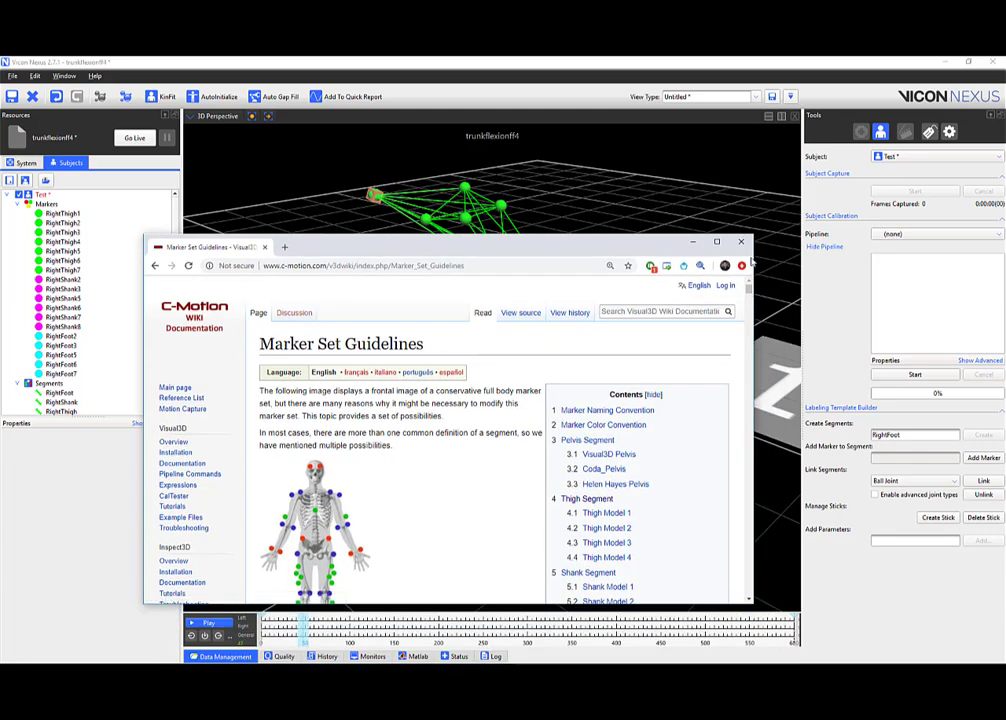
Snap the wiki to the left half of the screen and Vicon Nexus to the right.
{"action": "left_click_drag", "start_coordinate": [755, 254], "coordinate": [667, 254]}
{"action": "left_click_drag", "start_coordinate": [519, 244], "coordinate": [1, 269]}
{"action": "left_click", "coordinate": [625, 200]}
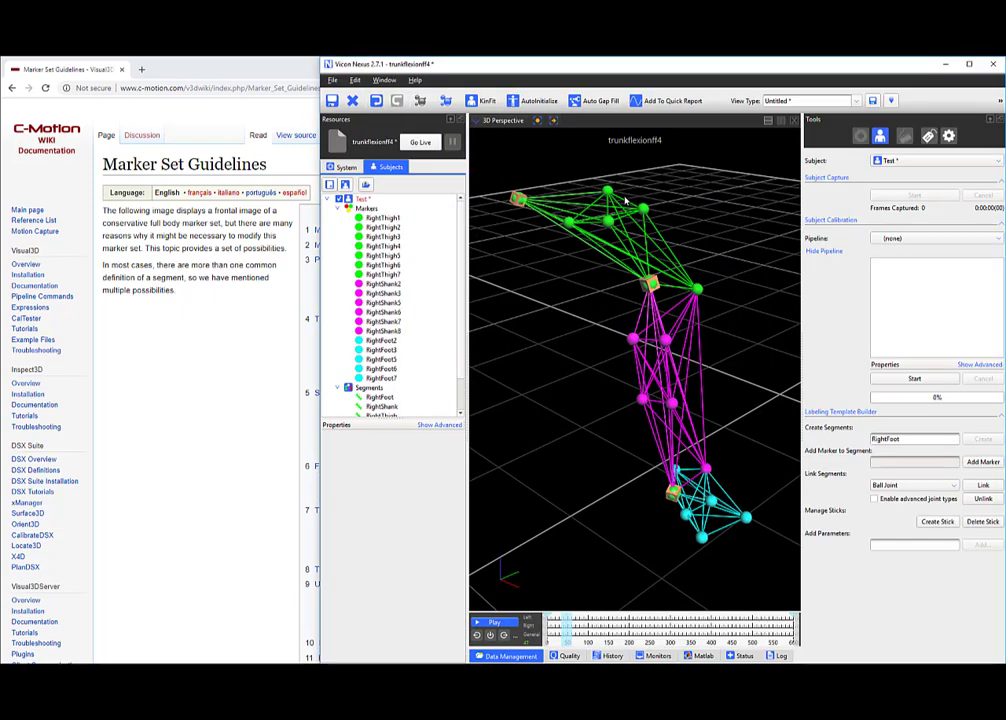
{"action": "left_click", "coordinate": [240, 334]}
Scroll the wiki down to the Thigh Model 1 marker diagram, then bring Vicon Nexus forward.
{"action": "scroll", "coordinate": [240, 330], "scroll_direction": "down", "scroll_amount": 10}
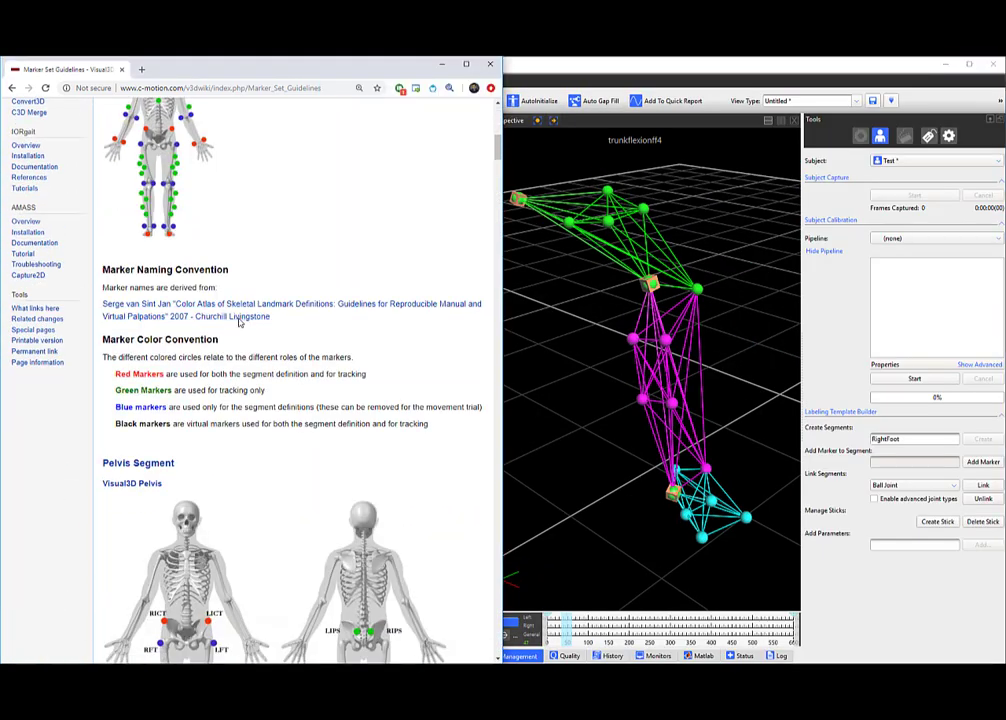
{"action": "scroll", "coordinate": [346, 256], "scroll_direction": "down", "scroll_amount": 4}
{"action": "scroll", "coordinate": [272, 240], "scroll_direction": "down", "scroll_amount": 5}
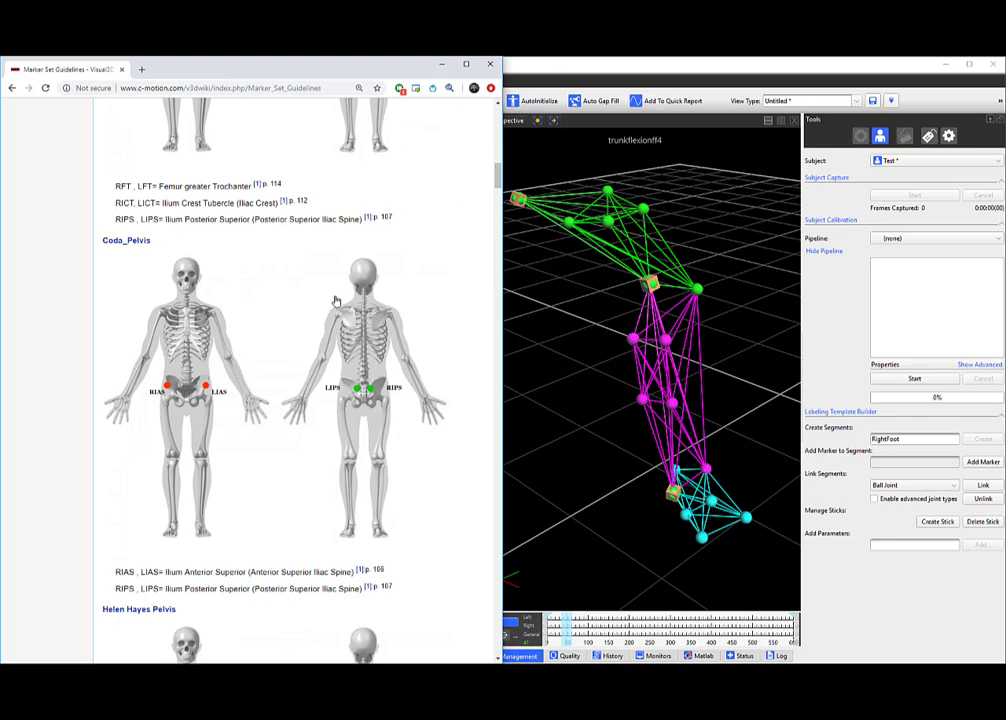
{"action": "scroll", "coordinate": [278, 418], "scroll_direction": "down", "scroll_amount": 6}
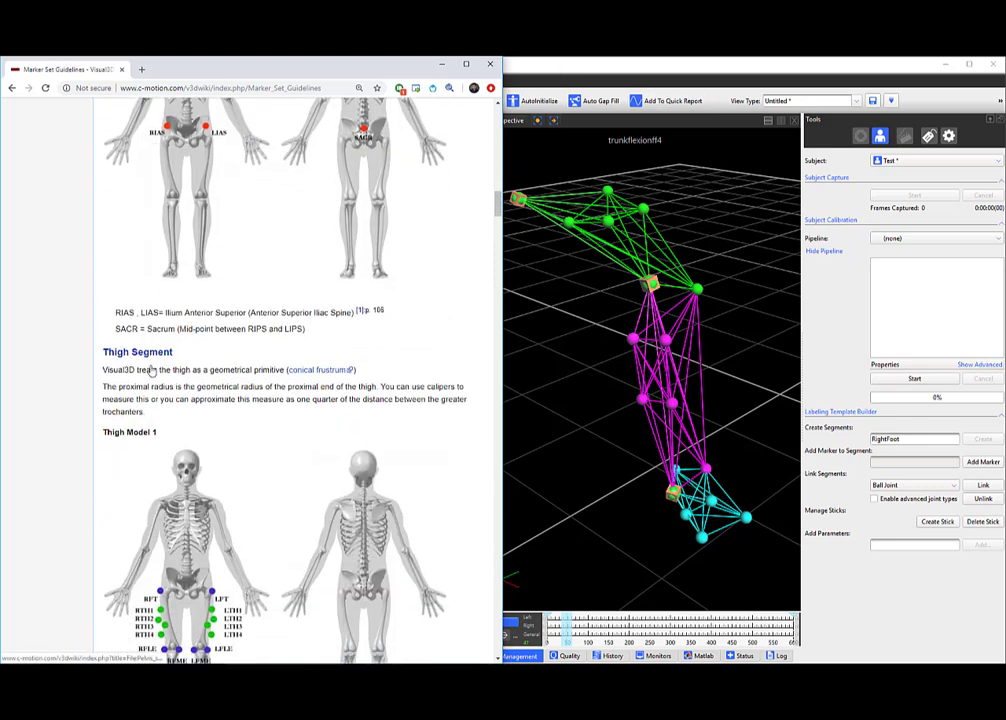
{"action": "scroll", "coordinate": [152, 370], "scroll_direction": "down", "scroll_amount": 3}
{"action": "left_click", "coordinate": [538, 61]}
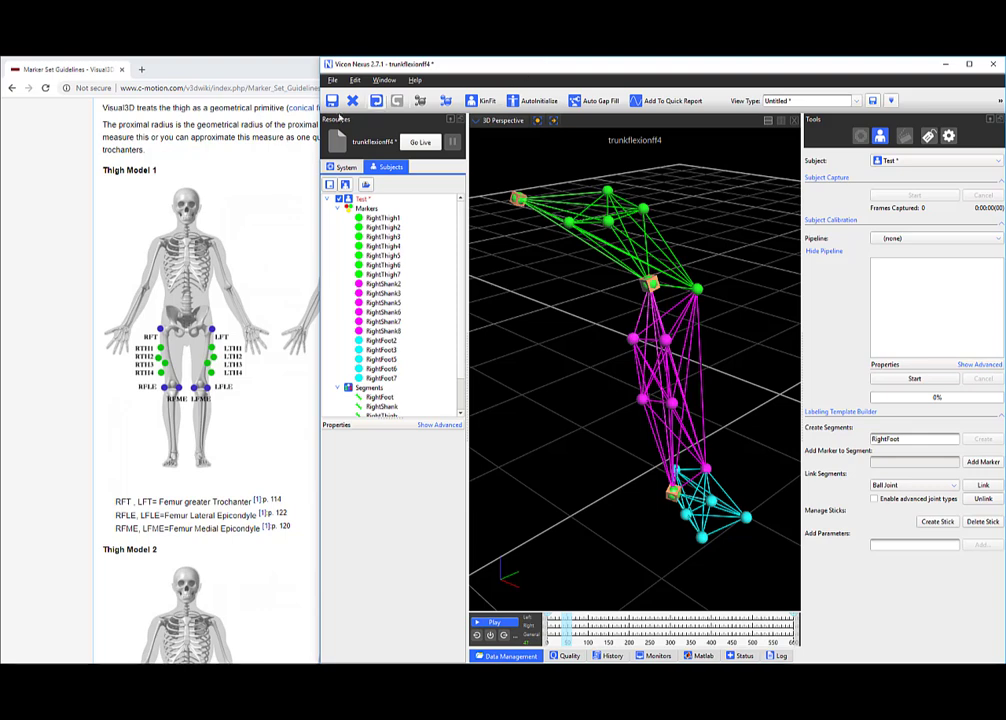
{"action": "left_click", "coordinate": [268, 164]}
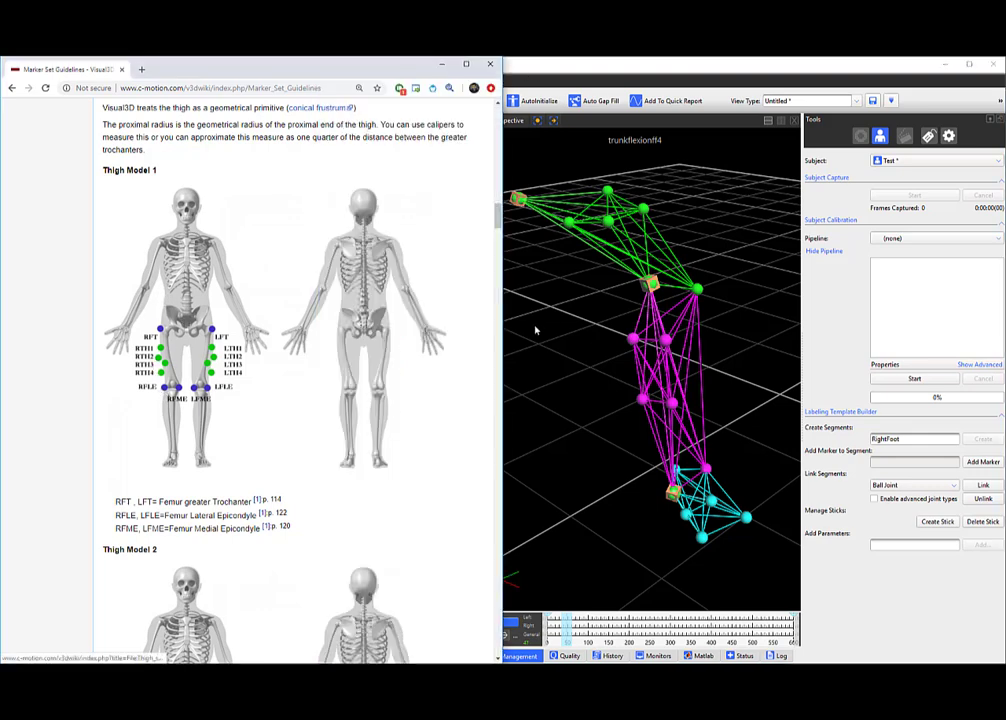
{"action": "left_click", "coordinate": [572, 297]}
Change the RightThigh1 marker's Name to RFT in Properties.
{"action": "left_click", "coordinate": [398, 219]}
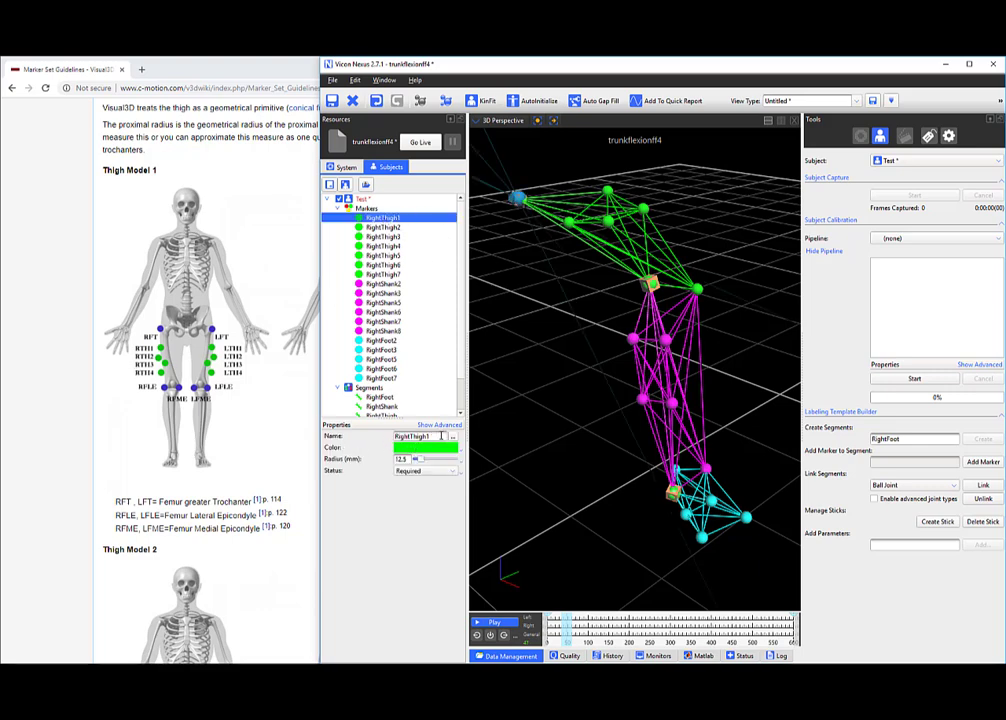
{"action": "type", "text": "RFT"}
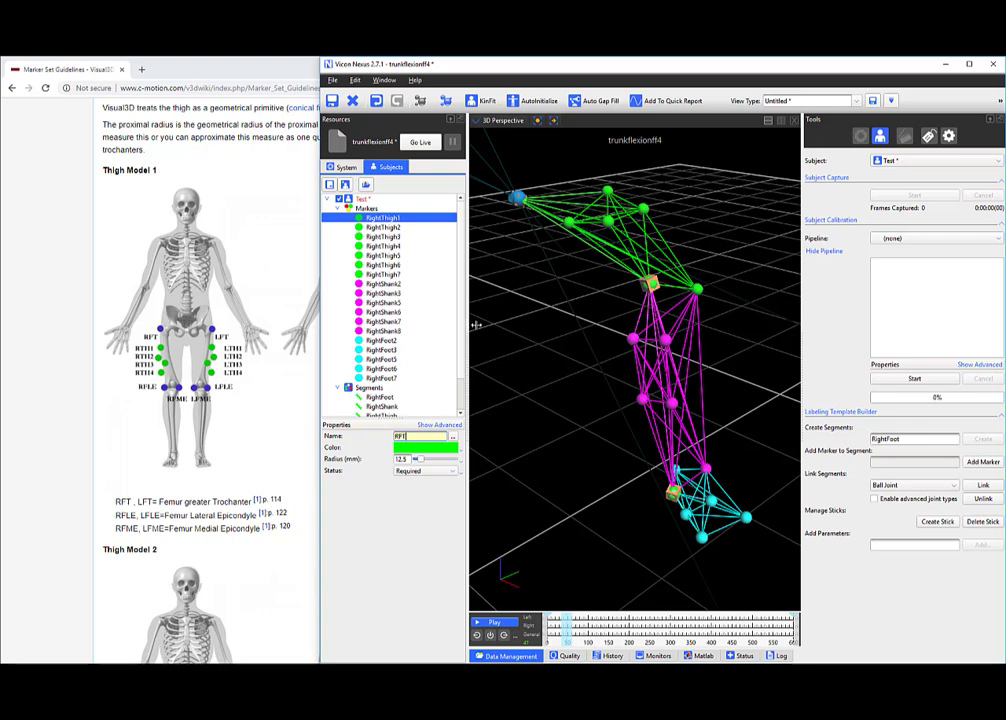
{"action": "left_click", "coordinate": [480, 216]}
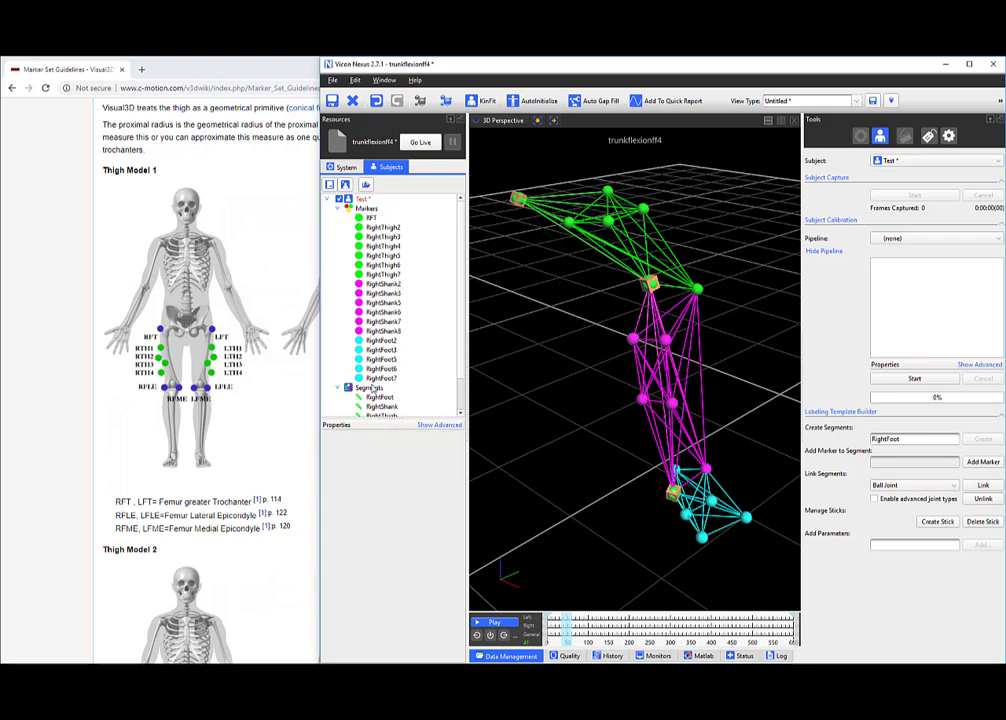
{"action": "mouse_move", "coordinate": [536, 276]}
{"action": "left_mouse_down"}
{"action": "mouse_move", "coordinate": [546, 312]}
{"action": "mouse_move", "coordinate": [540, 286]}
{"action": "left_mouse_up"}
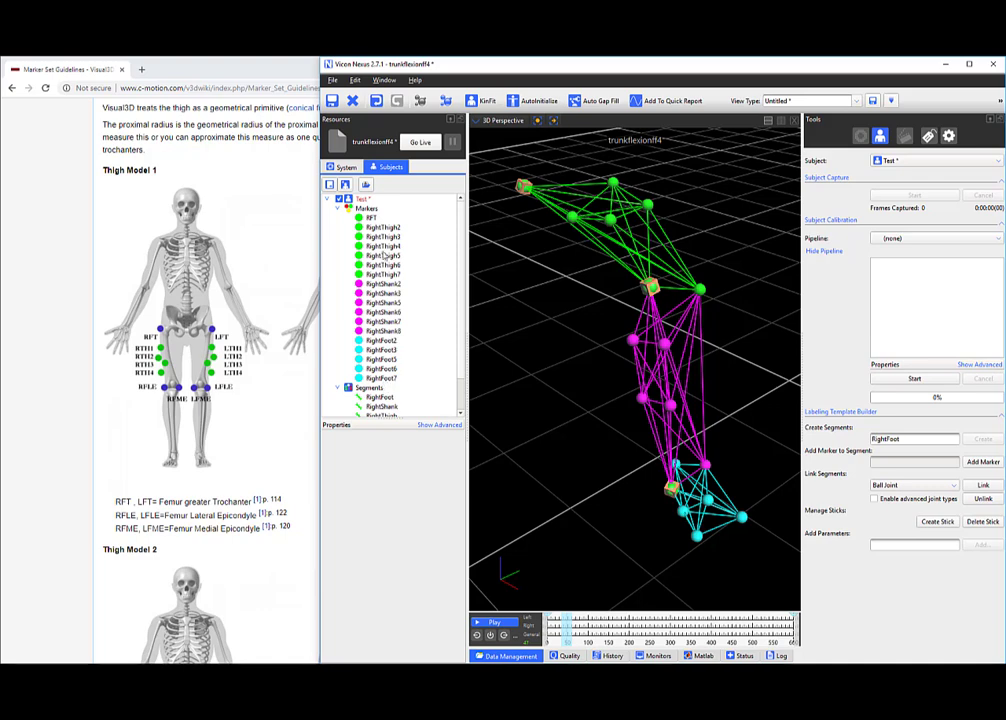
{"action": "middle_click_drag", "start_coordinate": [512, 218], "coordinate": [526, 233]}
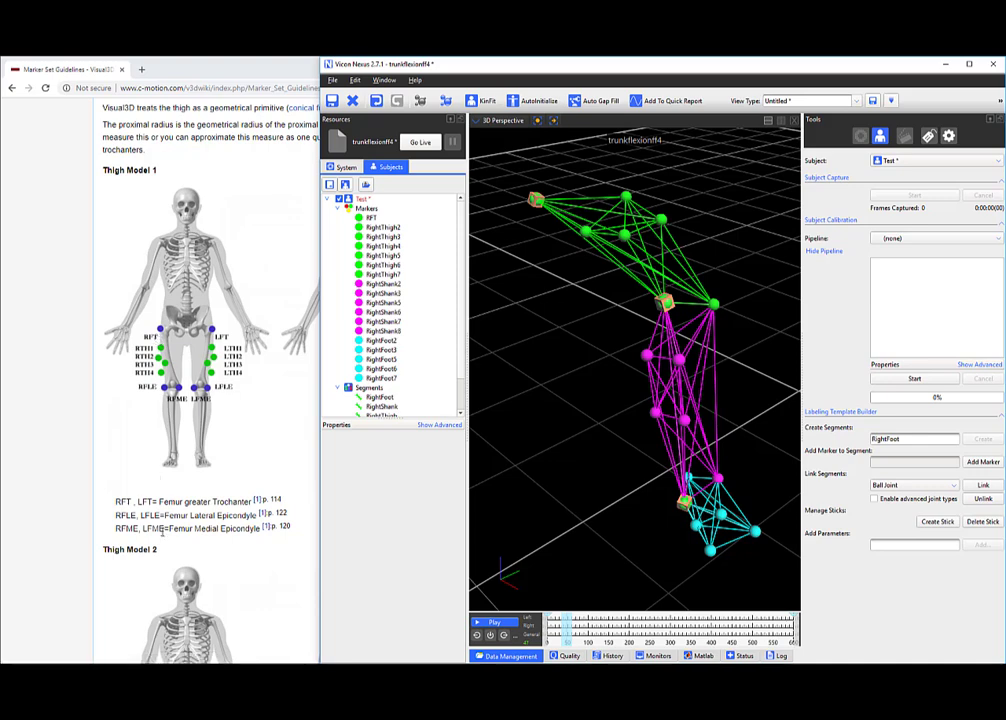
Highlight the 'Femur greater Trochanter' caption on the wiki, then return to Vicon Nexus.
{"action": "left_click", "coordinate": [158, 501]}
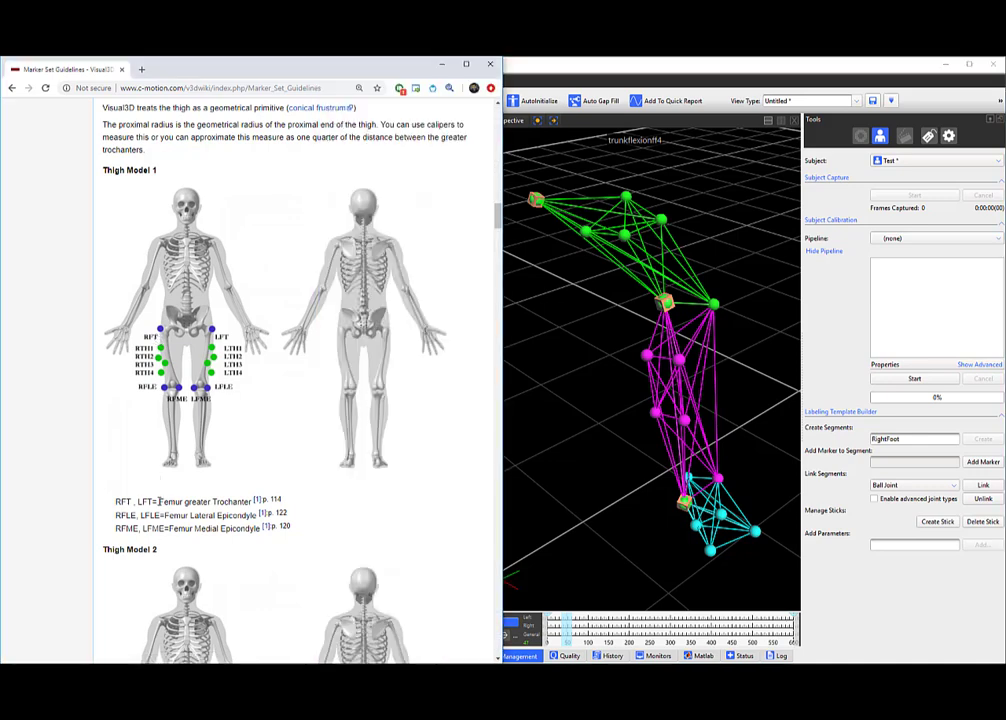
{"action": "left_click_drag", "start_coordinate": [175, 501], "coordinate": [253, 501]}
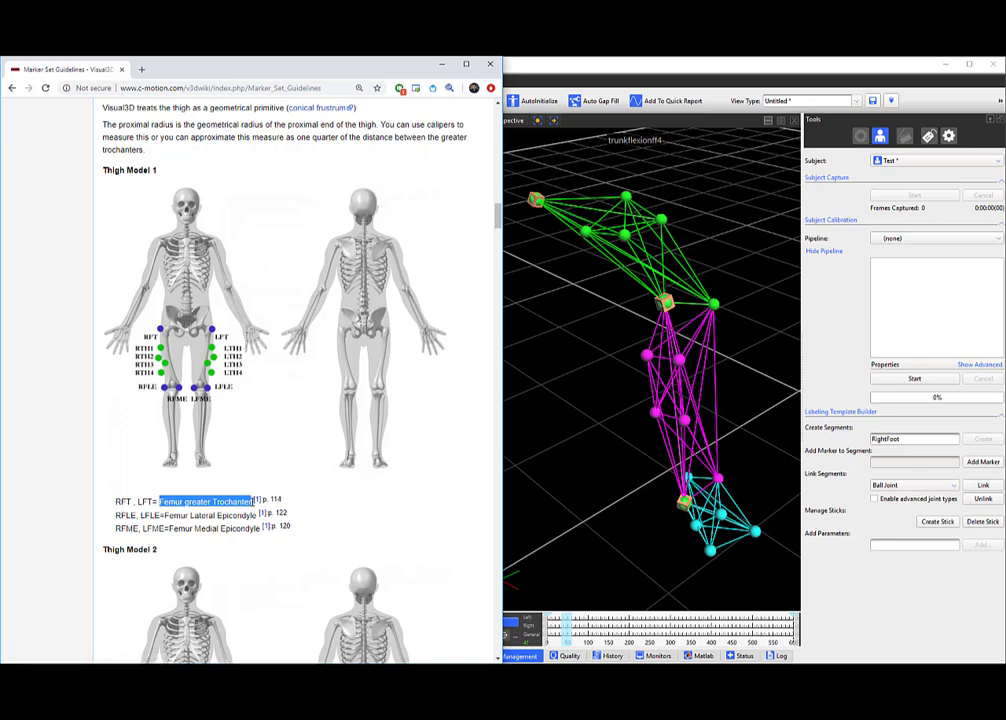
{"action": "left_click", "coordinate": [542, 320]}
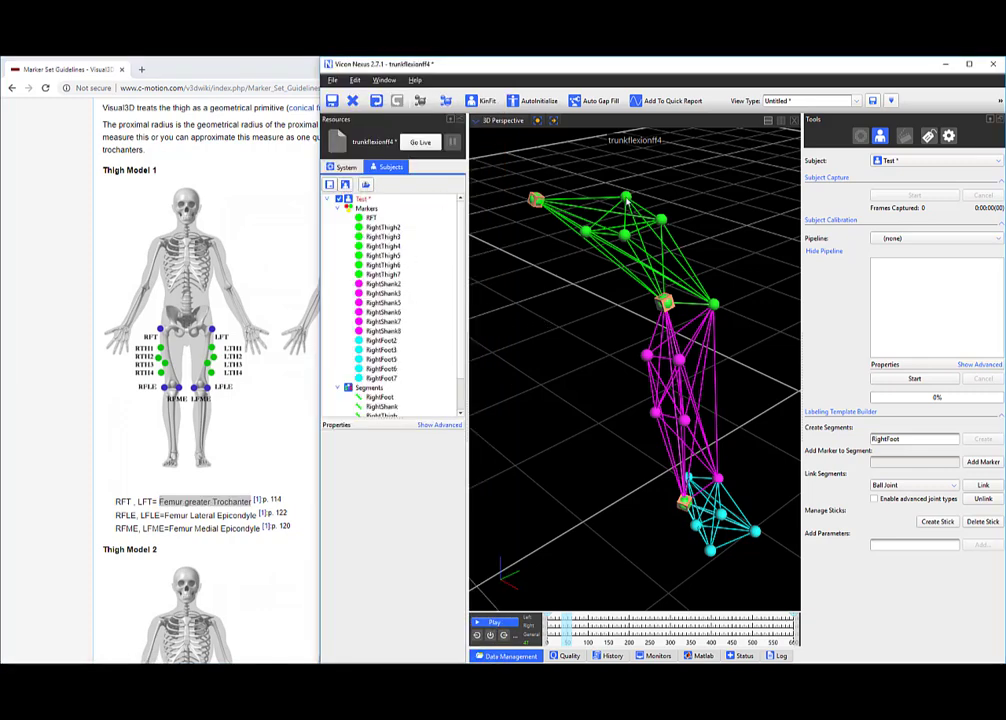
Rename RightThigh2 and RightThigh3 to RFLE and RFME.
{"action": "left_click", "coordinate": [384, 228]}
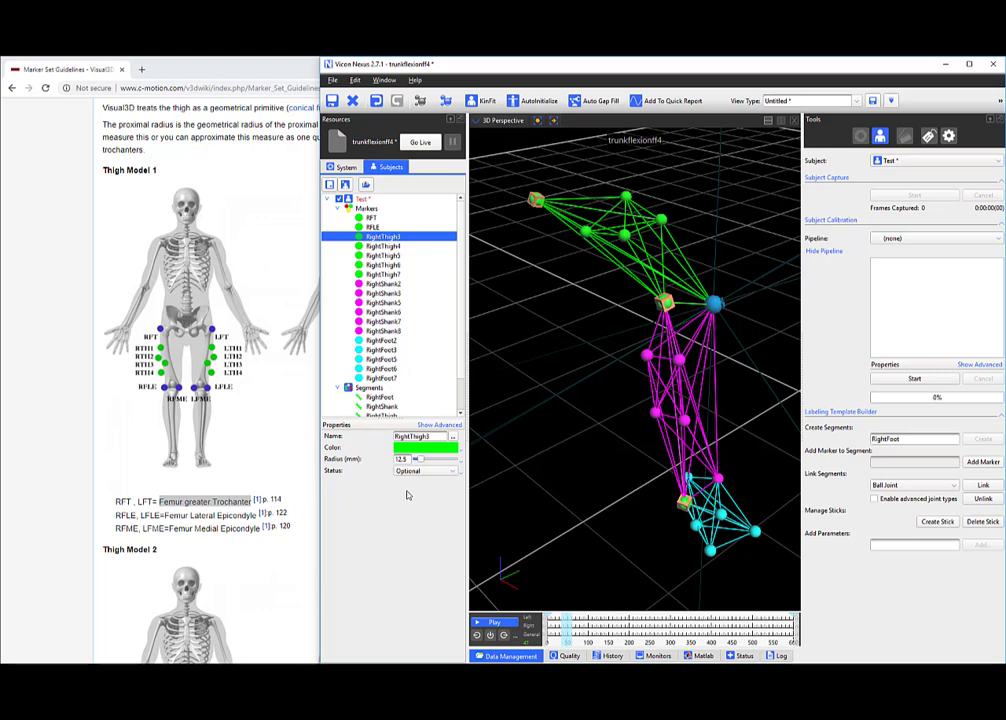
{"action": "left_click_drag", "start_coordinate": [443, 437], "coordinate": [342, 441]}
{"action": "type", "text": "RFME"}
{"action": "left_click", "coordinate": [572, 316]}
{"action": "middle_click_drag", "start_coordinate": [573, 316], "coordinate": [578, 367]}
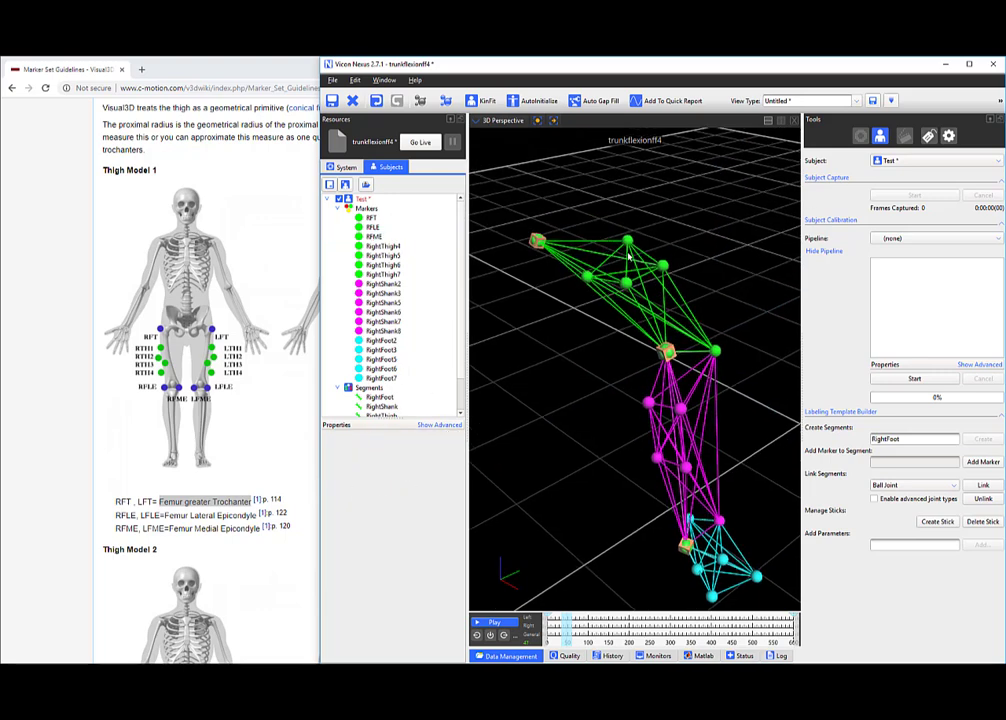
Locate the thigh markers in the 3D view and rename RightThigh4 to RTH1.
{"action": "left_click", "coordinate": [628, 241]}
{"action": "left_click", "coordinate": [588, 277]}
{"action": "left_click", "coordinate": [627, 283]}
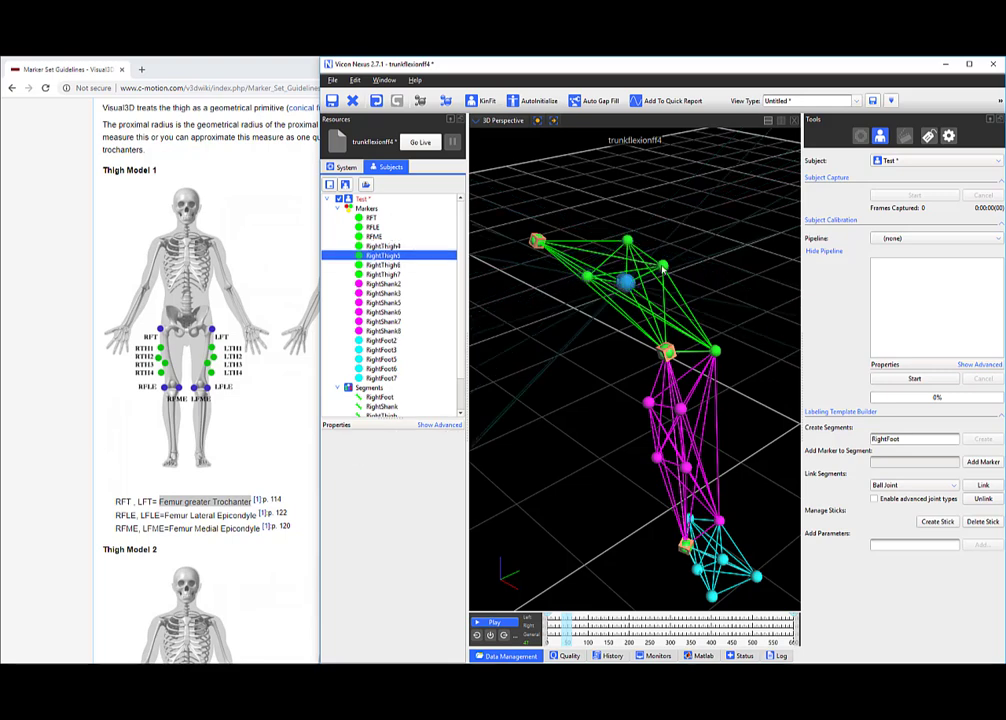
{"action": "left_click", "coordinate": [662, 266]}
{"action": "left_click", "coordinate": [628, 240]}
{"action": "left_click_drag", "start_coordinate": [432, 436], "coordinate": [344, 436]}
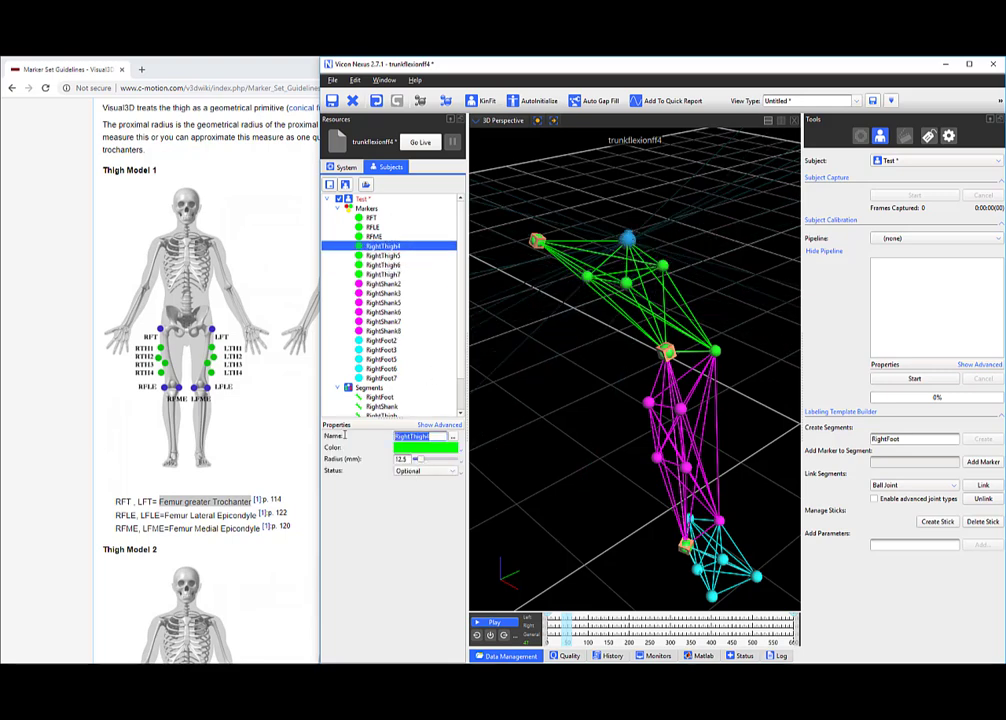
{"action": "type", "text": "RTH1"}
{"action": "key", "text": "Return"}
Rename RightThigh6, RightThigh7 and RightThigh5 to RTH2, RTH3 and RTH4.
{"action": "left_click", "coordinate": [587, 277]}
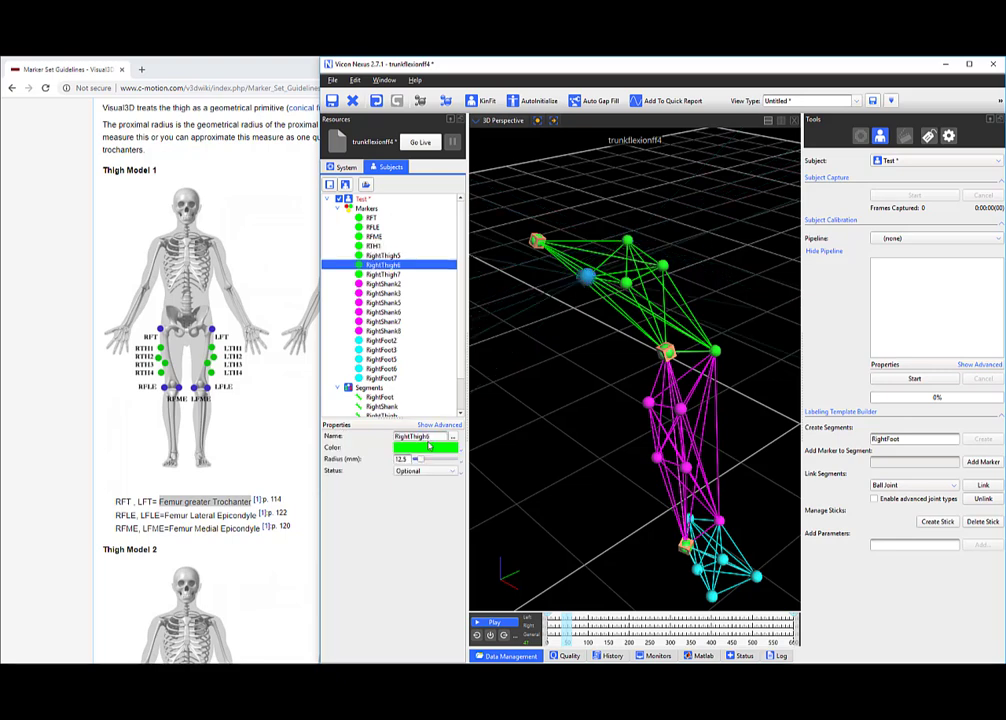
{"action": "left_click_drag", "start_coordinate": [436, 437], "coordinate": [350, 438]}
{"action": "type", "text": "RTH2"}
{"action": "key", "text": "Return"}
{"action": "left_click", "coordinate": [663, 266]}
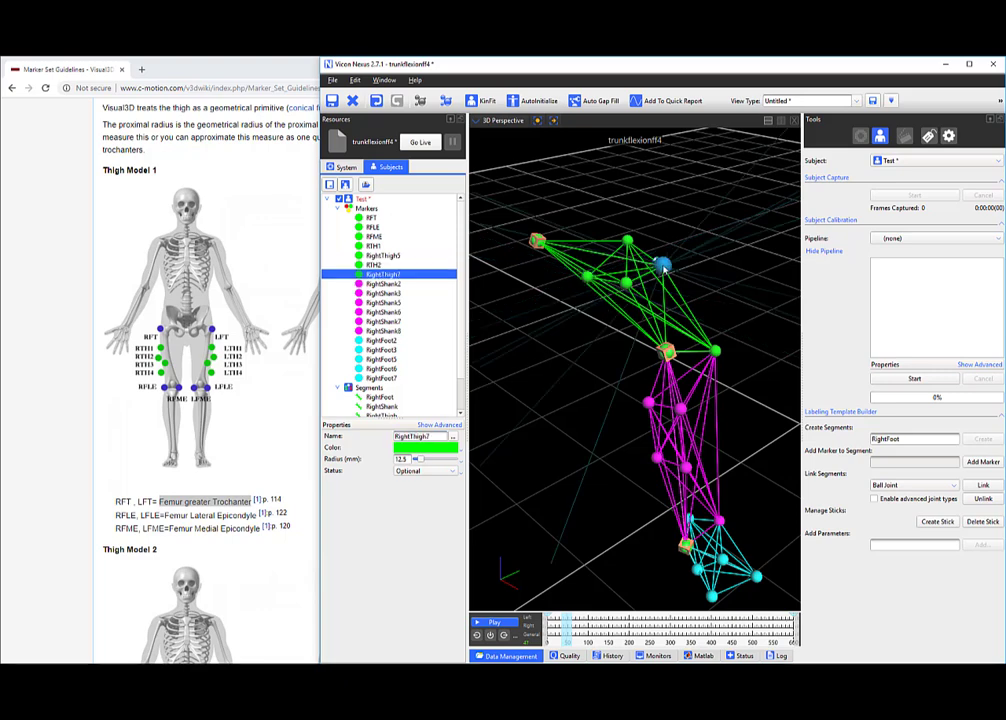
{"action": "double_click", "coordinate": [425, 436]}
{"action": "type", "text": "R"}
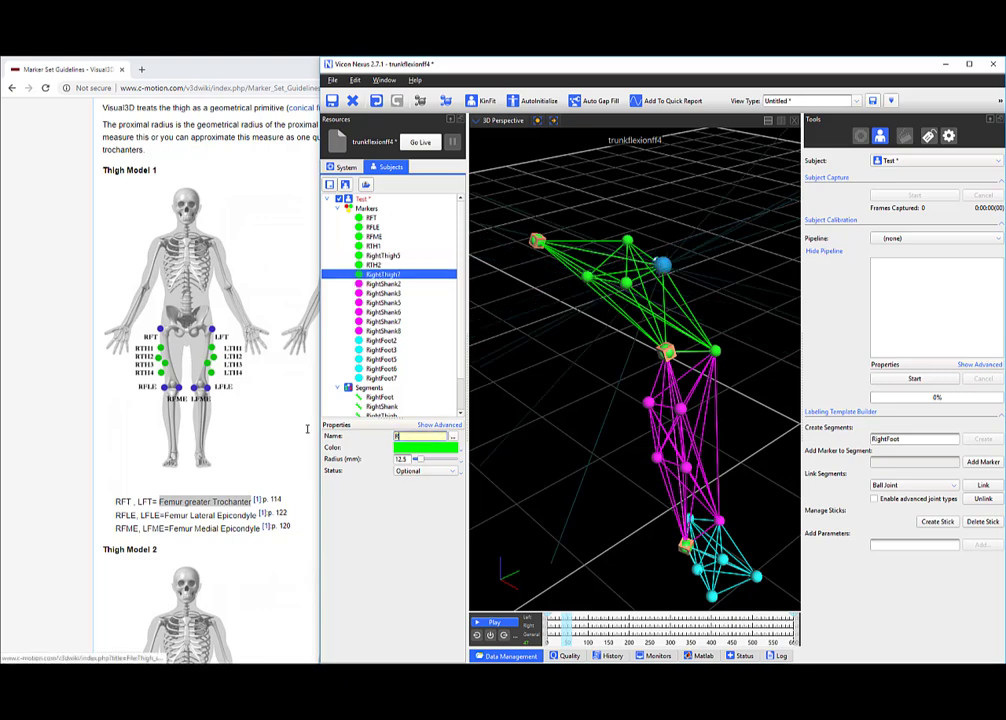
{"action": "type", "text": "TH3"}
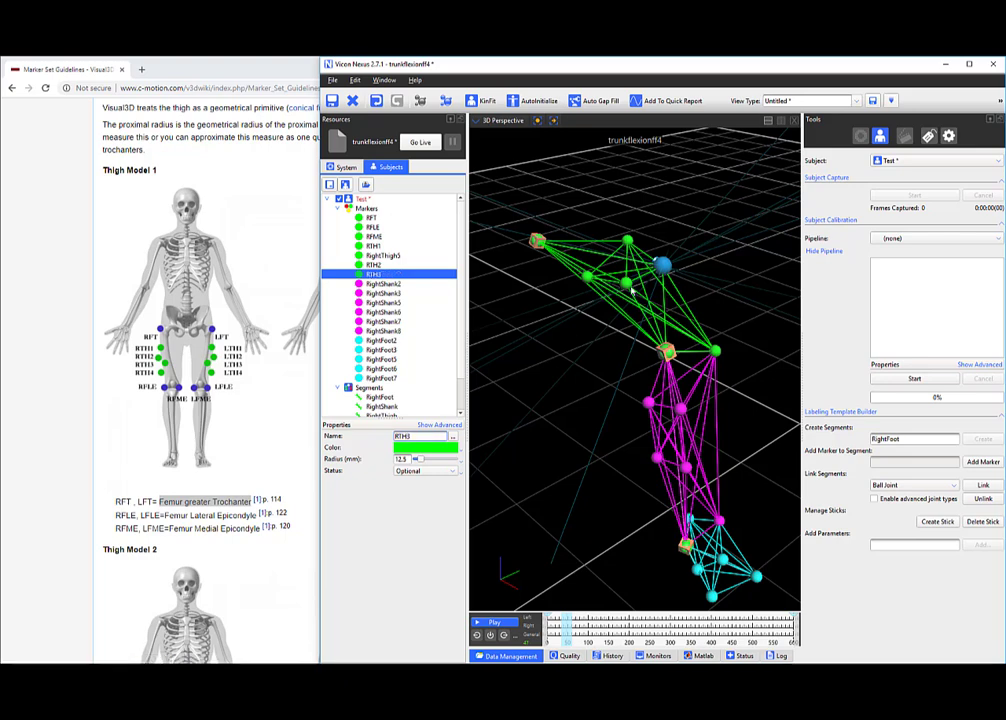
{"action": "left_click", "coordinate": [625, 283]}
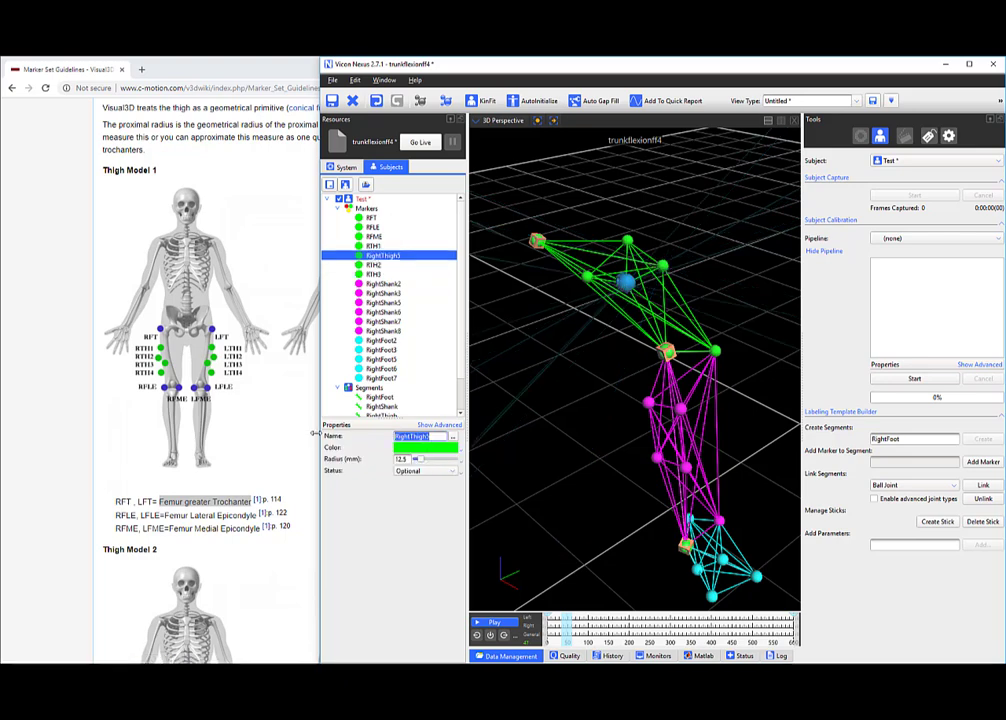
{"action": "type", "text": "RTH4"}
{"action": "key", "text": "Return"}
Commit RTH4, then rename RightShank8 and RightShank7 to RSH1 and RSH2.
{"action": "left_click", "coordinate": [577, 385]}
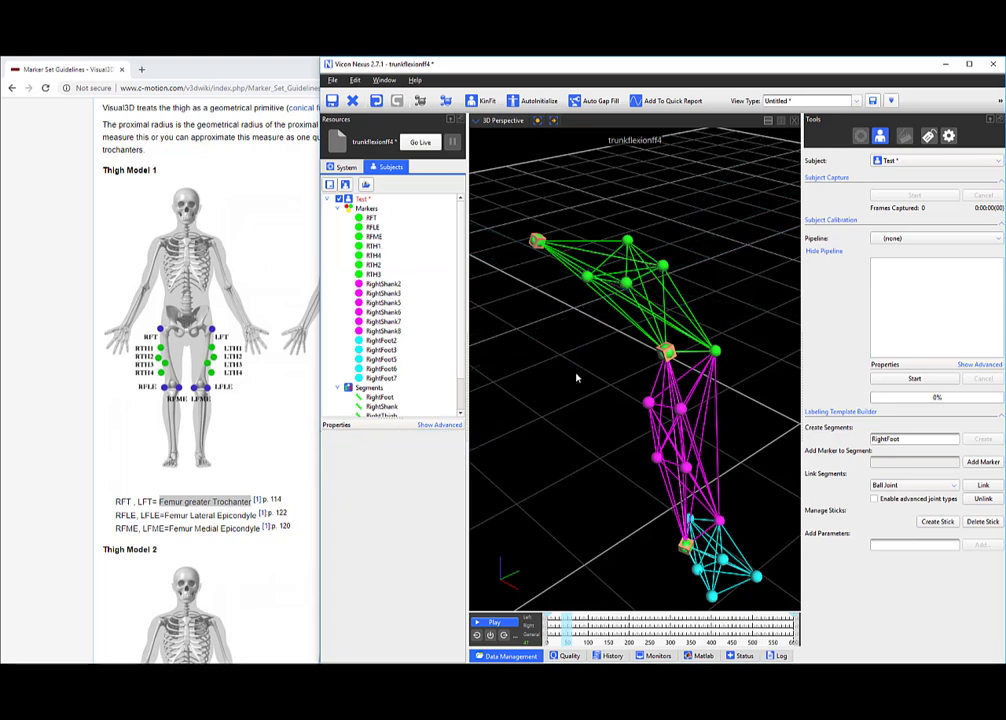
{"action": "mouse_move", "coordinate": [604, 384]}
{"action": "middle_mouse_down"}
{"action": "mouse_move", "coordinate": [591, 352]}
{"action": "mouse_move", "coordinate": [532, 309]}
{"action": "mouse_move", "coordinate": [524, 286]}
{"action": "middle_mouse_up"}
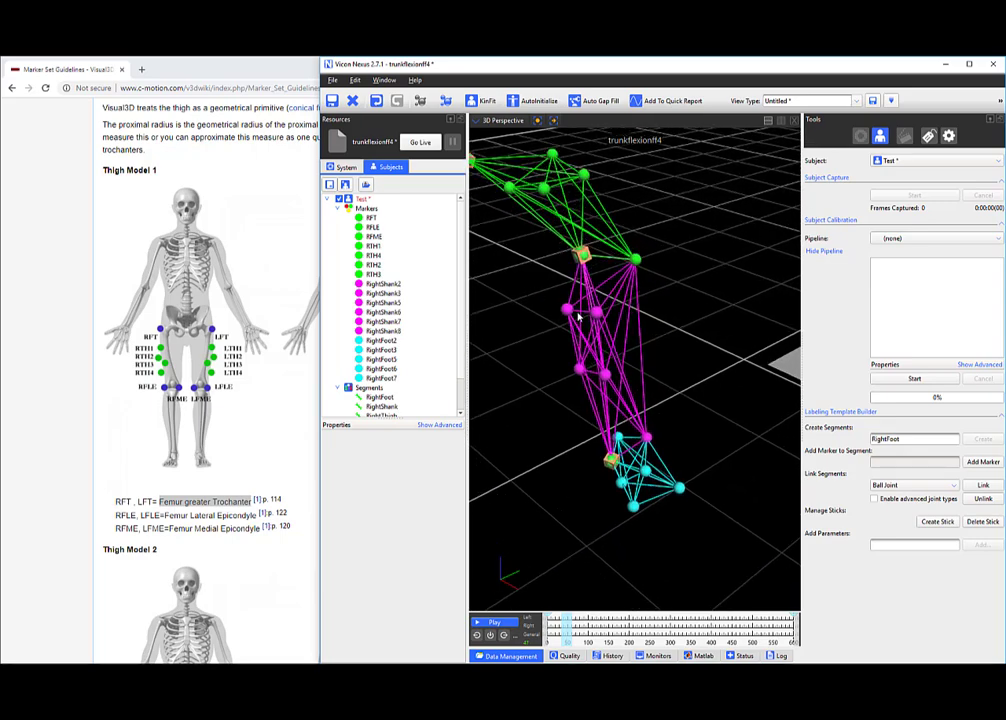
{"action": "right_click_drag", "start_coordinate": [577, 316], "coordinate": [567, 276]}
{"action": "left_click", "coordinate": [561, 260]}
{"action": "middle_click_drag", "start_coordinate": [627, 335], "coordinate": [683, 361]}
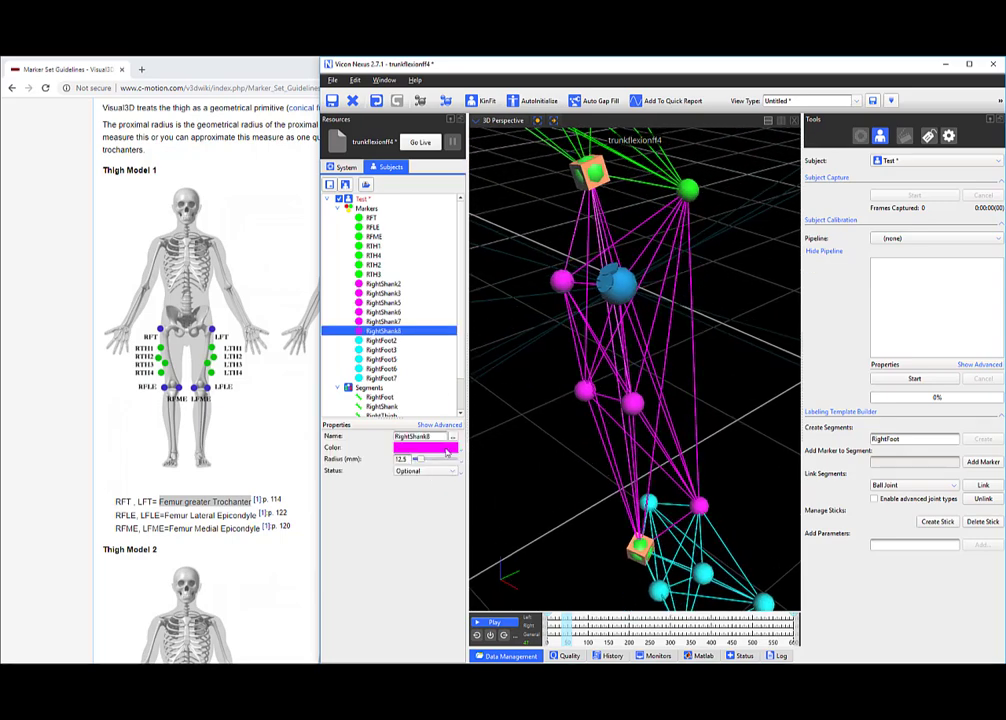
{"action": "left_click_drag", "start_coordinate": [440, 437], "coordinate": [324, 437]}
{"action": "type", "text": "RSH1"}
{"action": "left_click", "coordinate": [588, 393]}
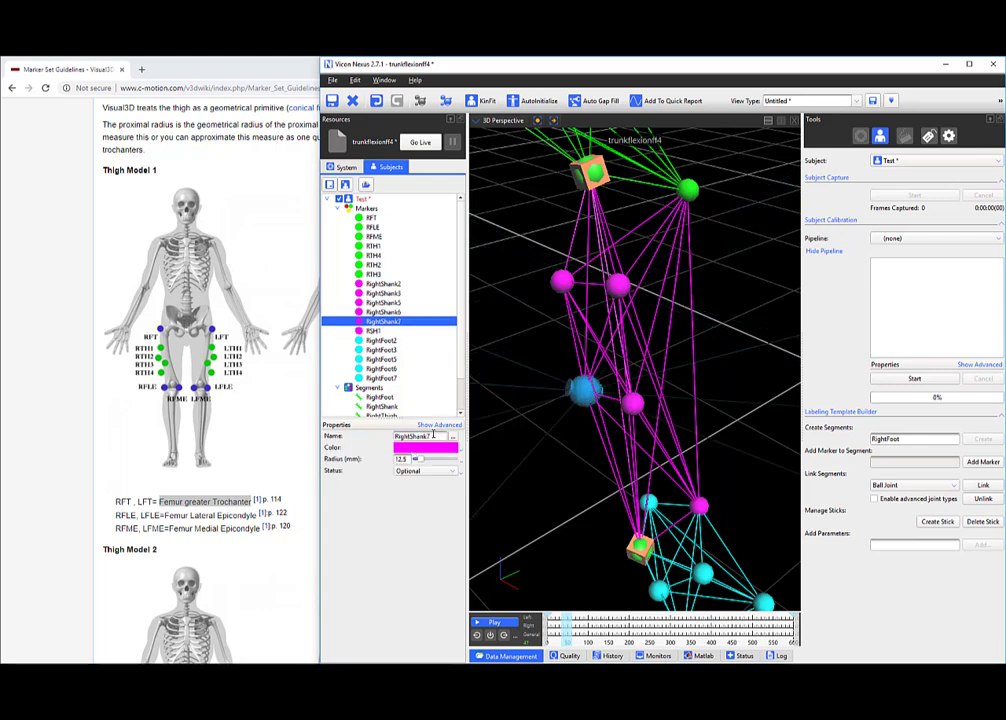
{"action": "left_click_drag", "start_coordinate": [435, 436], "coordinate": [322, 431]}
{"action": "type", "text": "RSH2"}
{"action": "left_click", "coordinate": [625, 408]}
Rename RightShank6 and RightShank5 to RSH3 and RSH4.
{"action": "left_click_drag", "start_coordinate": [450, 439], "coordinate": [371, 440]}
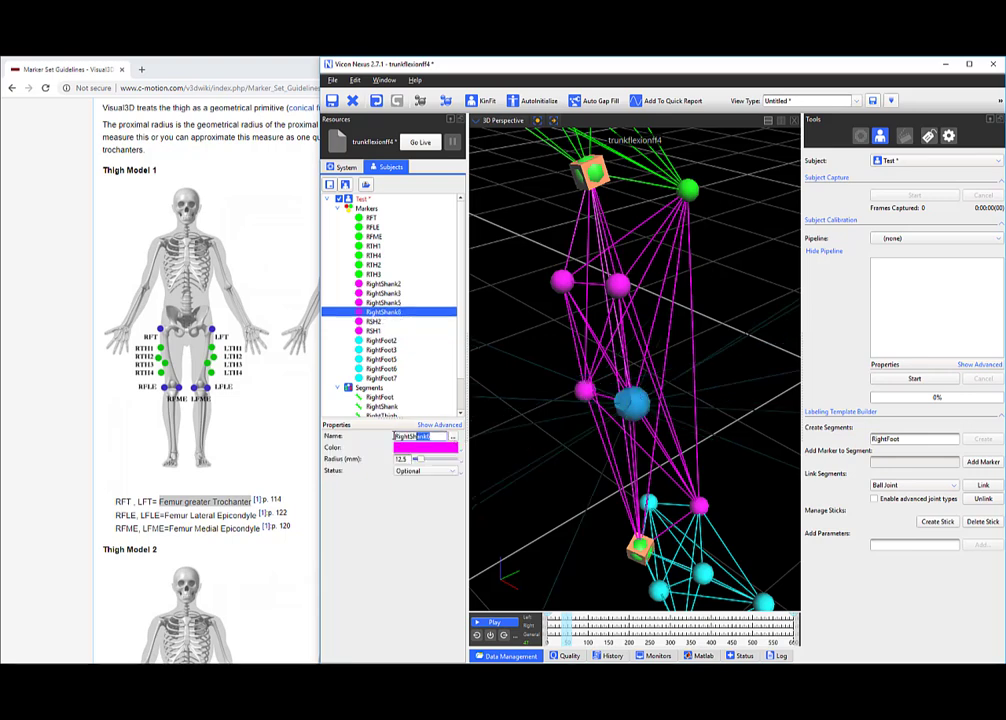
{"action": "type", "text": "RSH3"}
{"action": "left_click", "coordinate": [562, 280]}
{"action": "left_click_drag", "start_coordinate": [434, 440], "coordinate": [337, 441]}
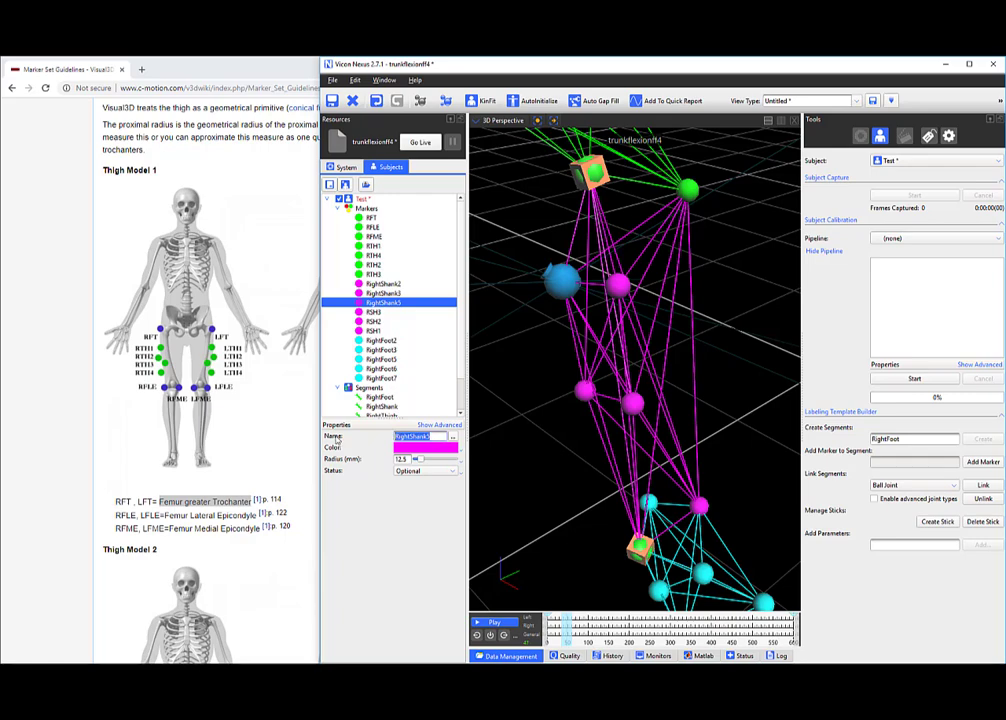
{"action": "type", "text": "RSH4"}
{"action": "key", "text": "Return"}
{"action": "mouse_move", "coordinate": [551, 399]}
{"action": "left_mouse_down"}
{"action": "mouse_move", "coordinate": [534, 330]}
{"action": "mouse_move", "coordinate": [606, 395]}
{"action": "mouse_move", "coordinate": [597, 370]}
{"action": "mouse_move", "coordinate": [627, 413]}
{"action": "left_mouse_up"}
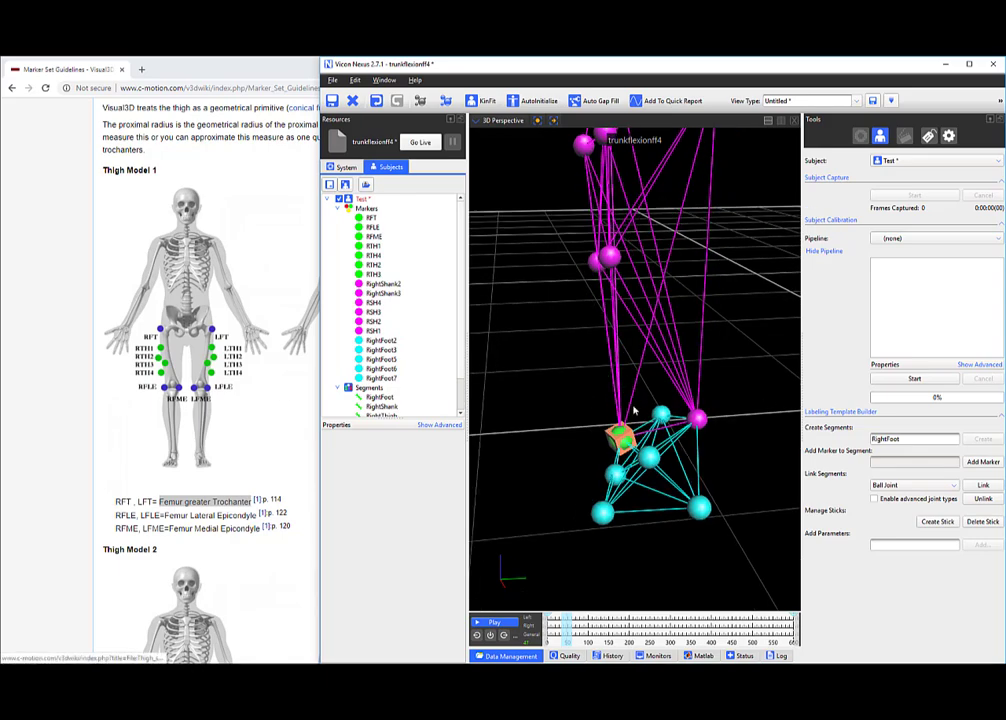
Scroll the Marker Set Guidelines page to Shank Model 2's RSK1–RSK4 labels, then return to Nexus.
{"action": "left_click", "coordinate": [41, 271]}
{"action": "scroll", "coordinate": [208, 362], "scroll_direction": "down", "scroll_amount": 15}
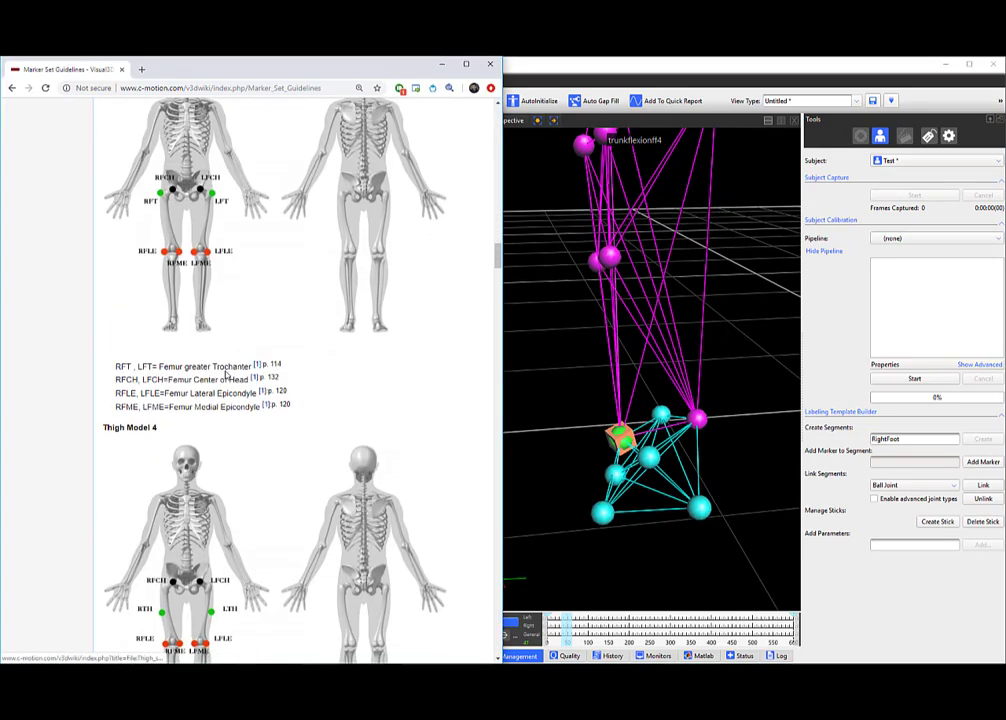
{"action": "scroll", "coordinate": [208, 366], "scroll_direction": "up", "scroll_amount": 6}
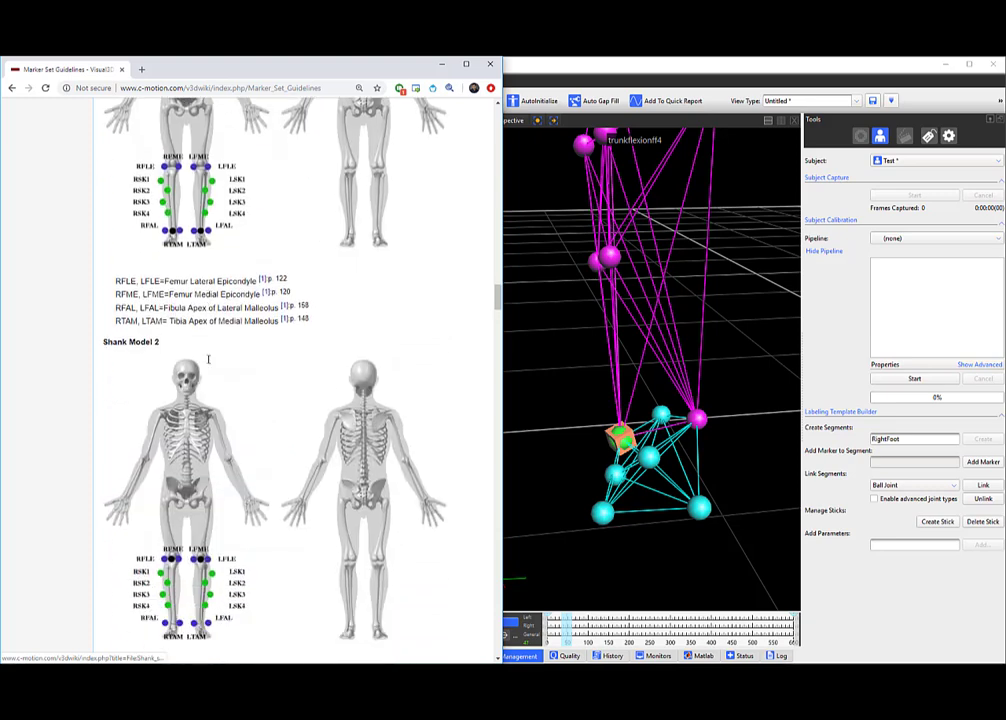
{"action": "scroll", "coordinate": [190, 440], "scroll_direction": "down", "scroll_amount": 3}
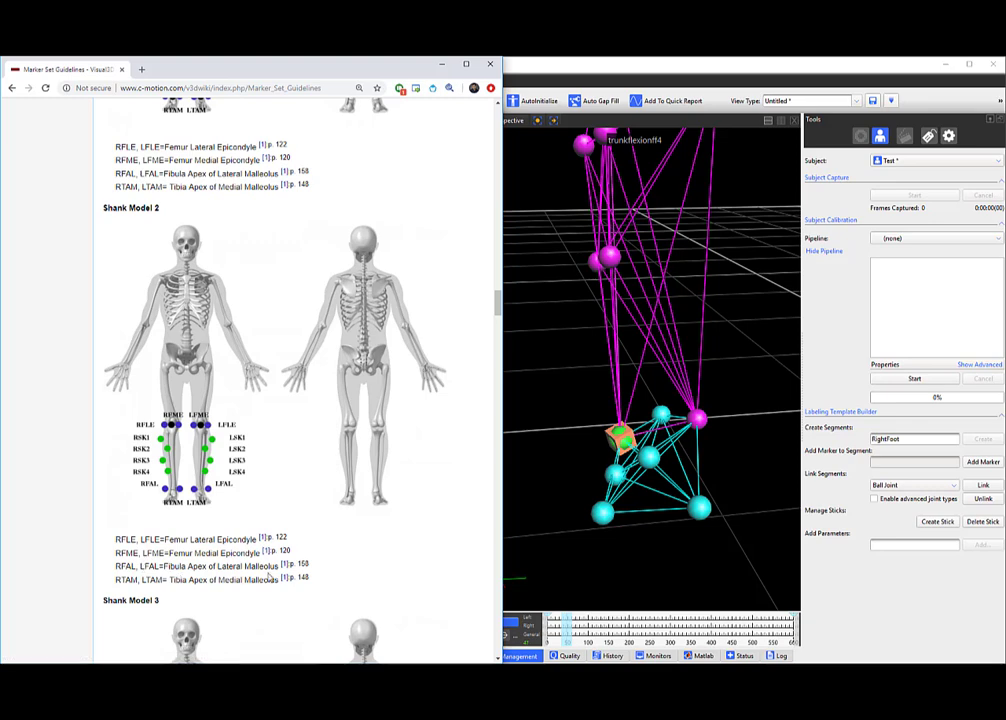
{"action": "left_click", "coordinate": [572, 382]}
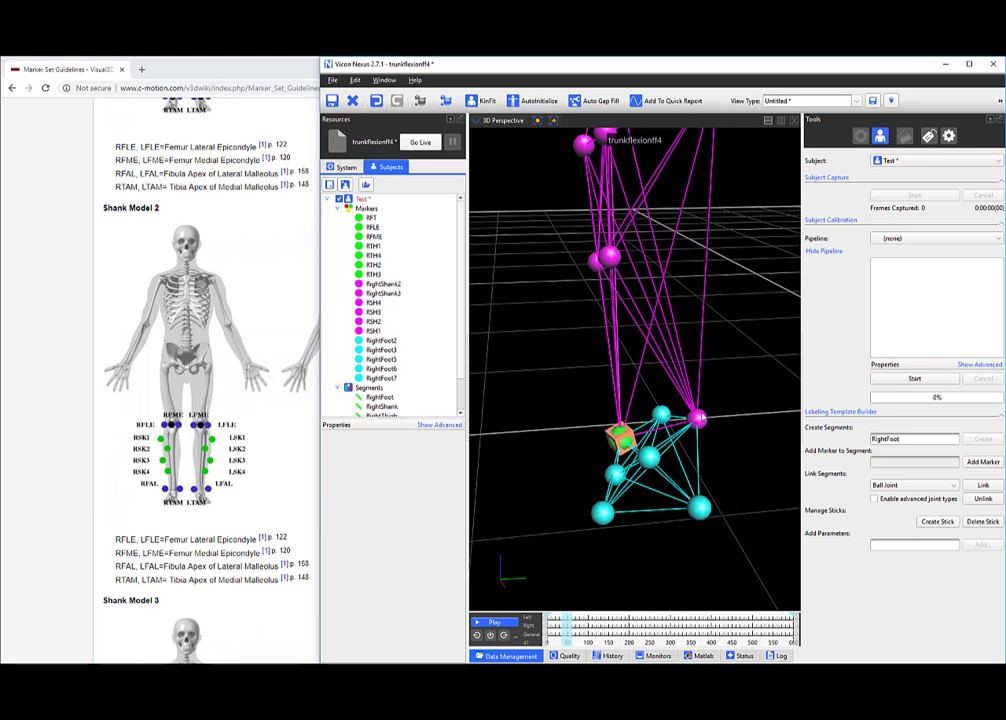
Rename marker RightShank2 to RTAM and RightShank3 to RFAL.
{"action": "left_click", "coordinate": [700, 418]}
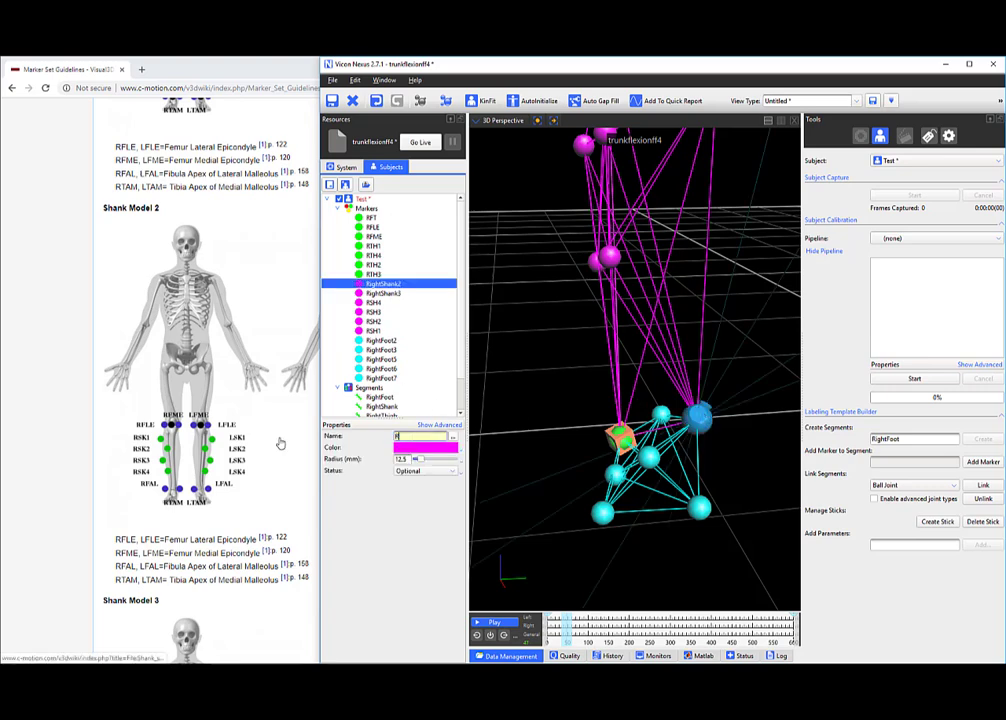
{"action": "type", "text": "RTAM"}
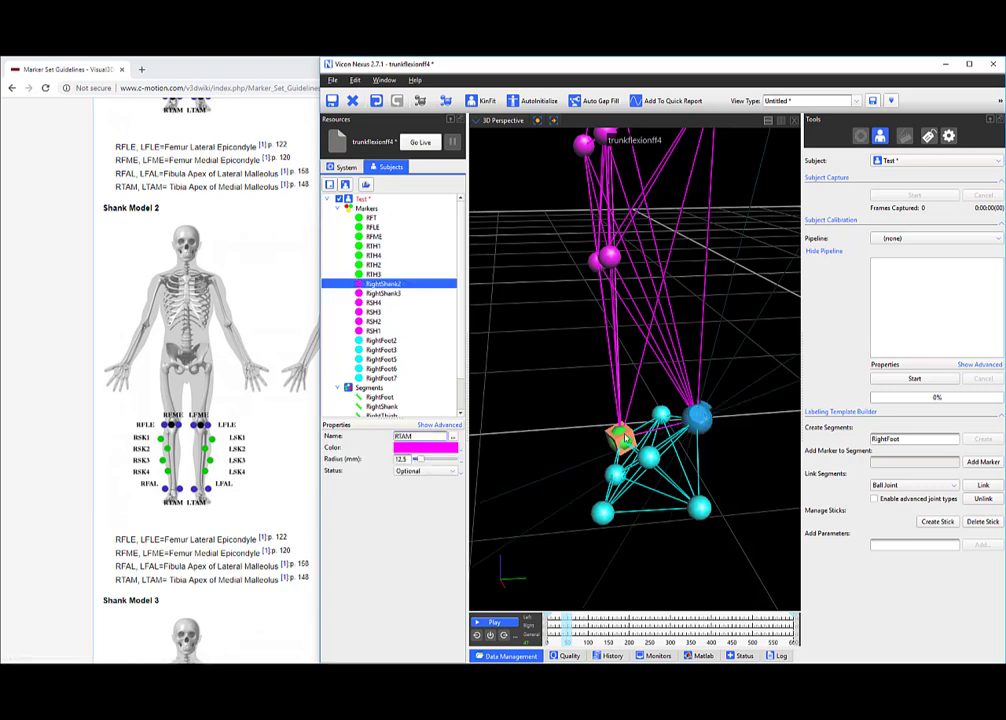
{"action": "left_click", "coordinate": [621, 436]}
{"action": "left_click_drag", "start_coordinate": [567, 437], "coordinate": [616, 439]}
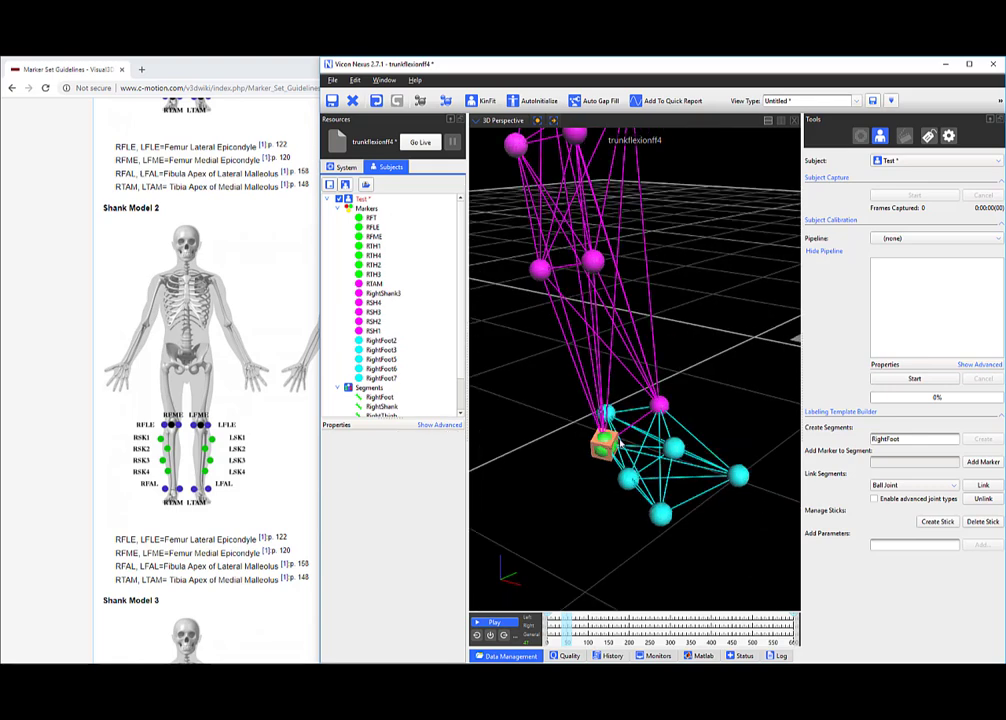
{"action": "left_click", "coordinate": [371, 217]}
{"action": "left_click", "coordinate": [383, 293]}
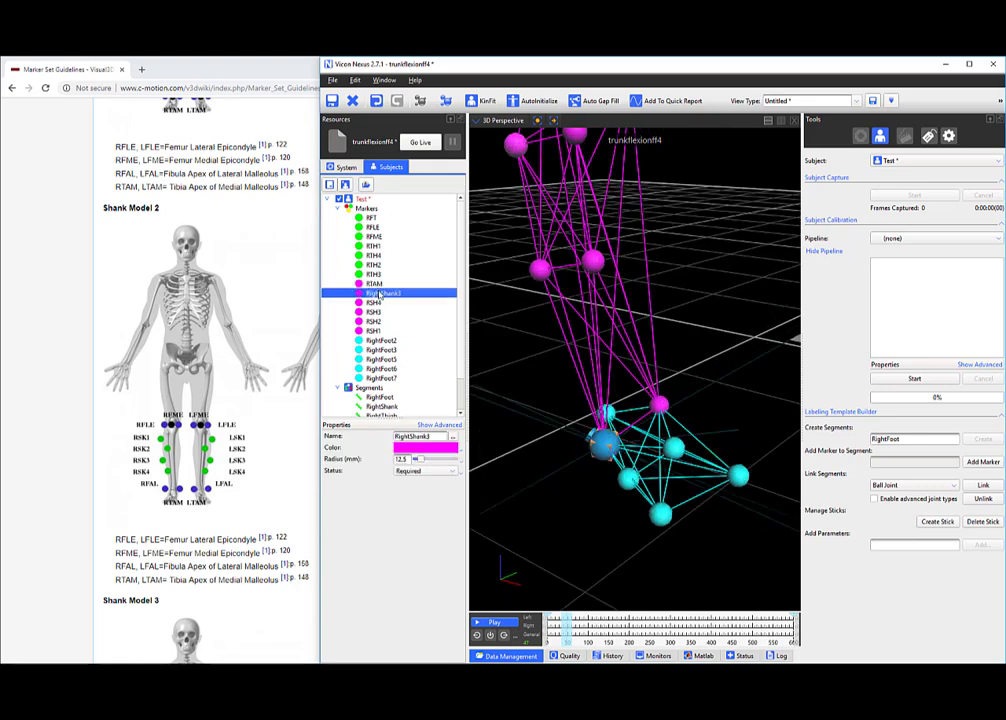
{"action": "double_click", "coordinate": [444, 437]}
{"action": "type", "text": "RFAL"}
{"action": "left_click", "coordinate": [711, 389]}
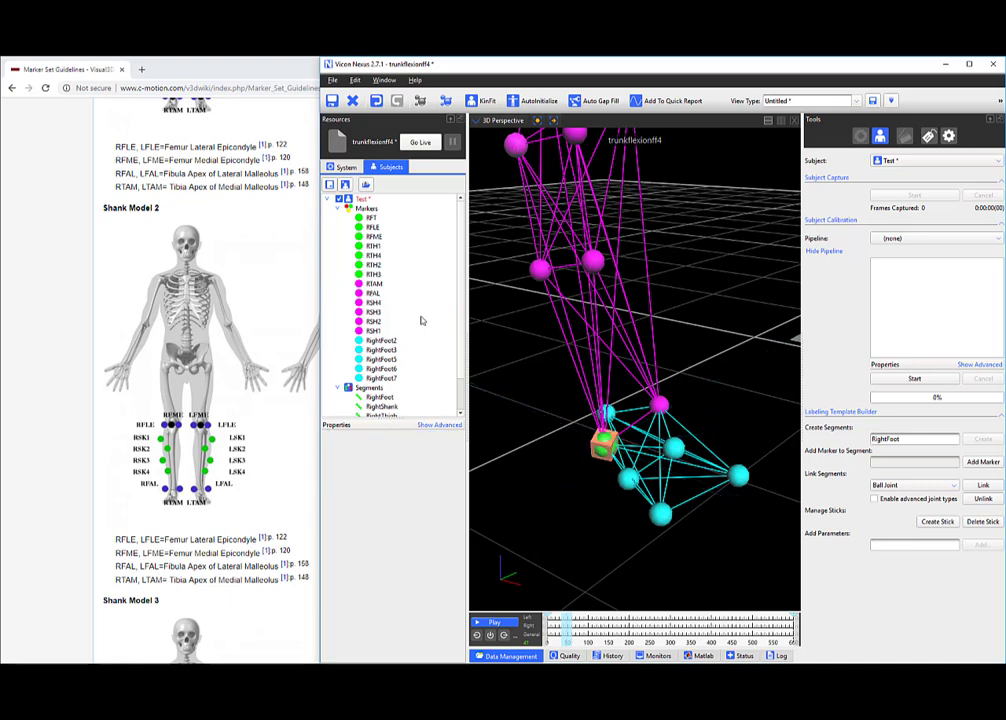
{"action": "scroll", "coordinate": [545, 372], "scroll_direction": "up", "scroll_amount": 5}
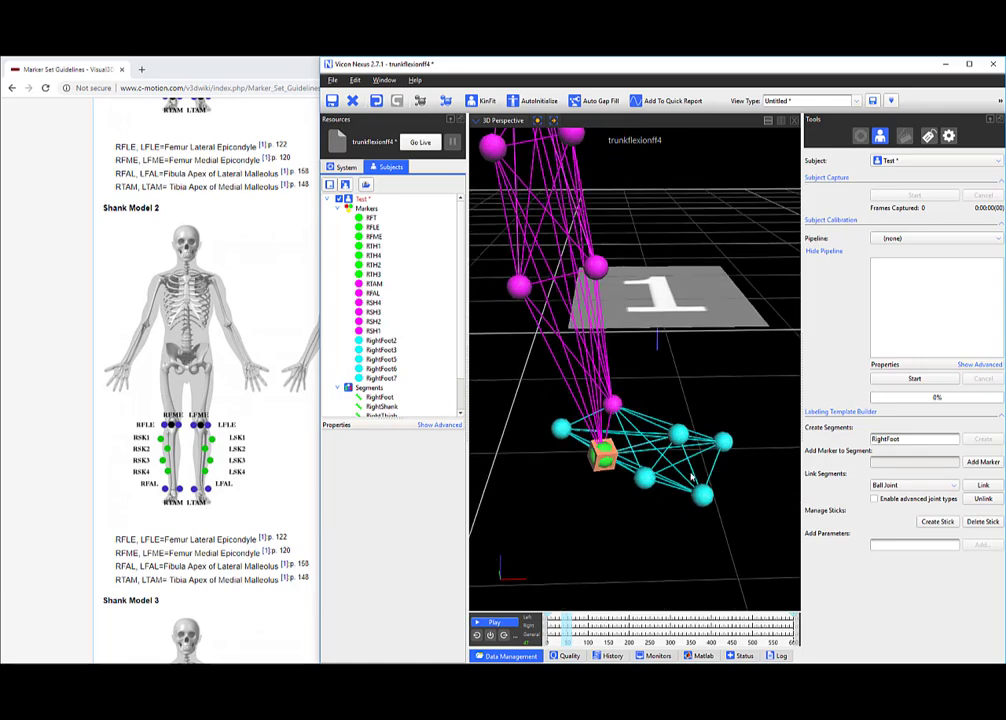
Rename RightFoot2 to bigtoe and fix a stray letter in the pinkytoe marker's name.
{"action": "scroll", "coordinate": [691, 464], "scroll_direction": "down", "scroll_amount": 2}
{"action": "mouse_move", "coordinate": [686, 445]}
{"action": "left_mouse_down"}
{"action": "mouse_move", "coordinate": [684, 411]}
{"action": "mouse_move", "coordinate": [727, 397]}
{"action": "mouse_move", "coordinate": [717, 396]}
{"action": "mouse_move", "coordinate": [721, 353]}
{"action": "left_mouse_up"}
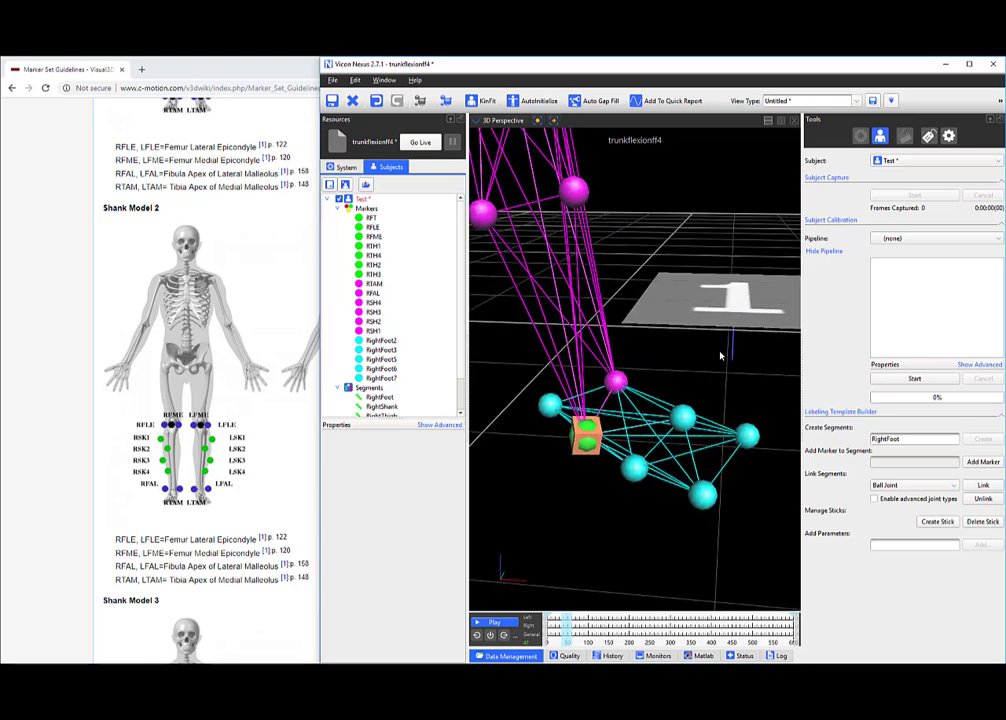
{"action": "left_click", "coordinate": [749, 435]}
{"action": "left_click_drag", "start_coordinate": [432, 436], "coordinate": [349, 436]}
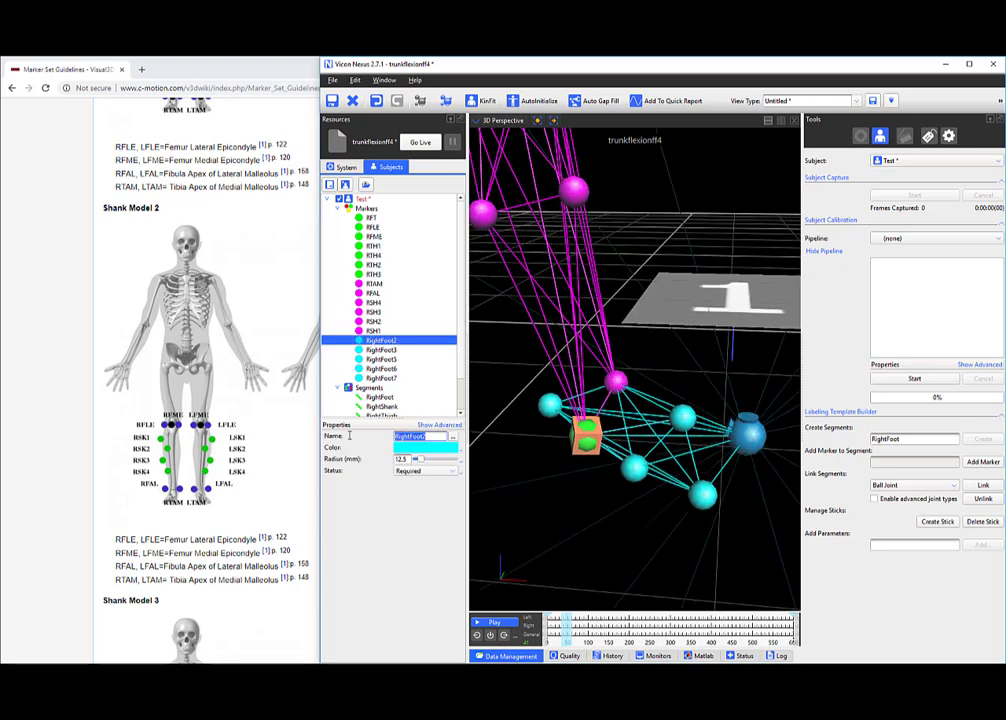
{"action": "type", "text": "bigtoe"}
{"action": "key", "text": "Return"}
{"action": "left_click", "coordinate": [697, 496]}
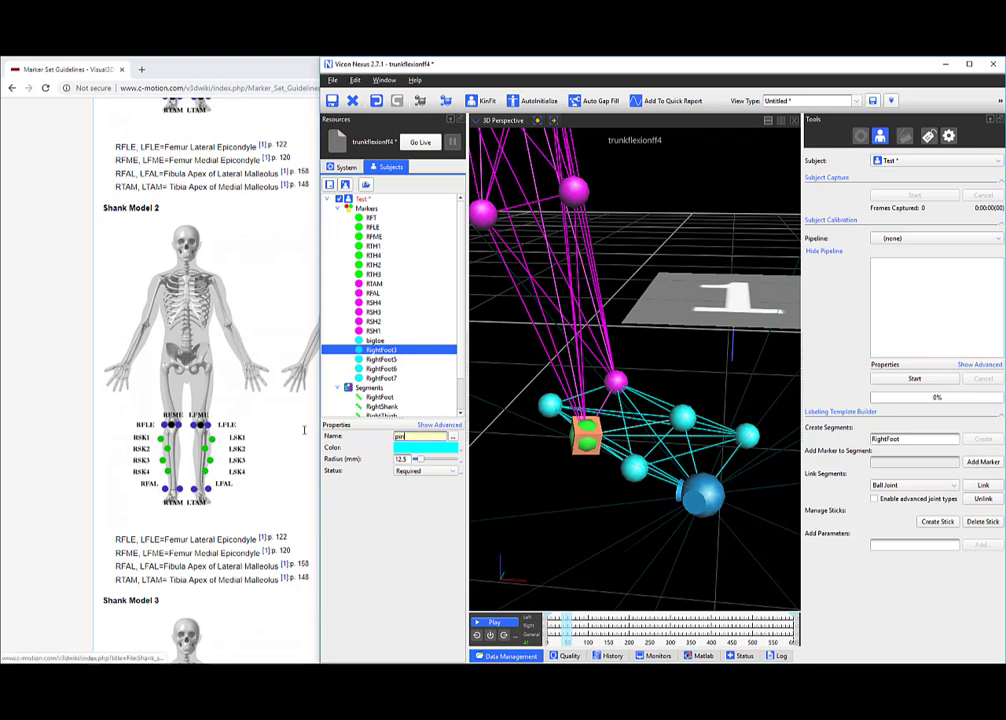
{"action": "key", "text": "BackSpace"}
{"action": "key", "text": "BackSpace"}
{"action": "type", "text": "e"}
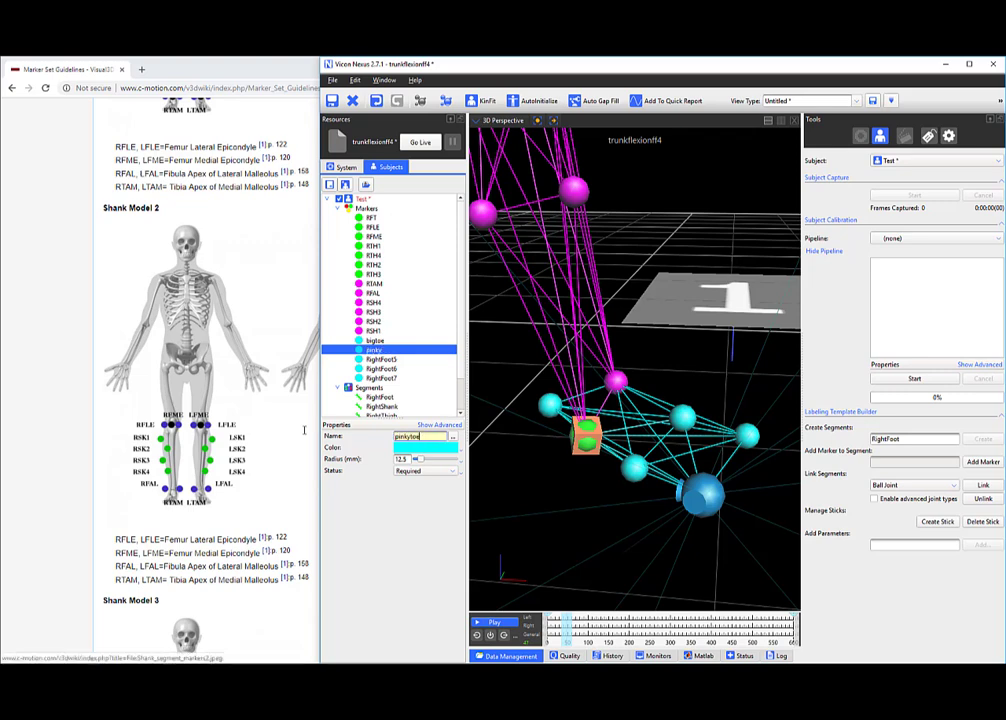
{"action": "left_click_drag", "start_coordinate": [738, 424], "coordinate": [708, 421]}
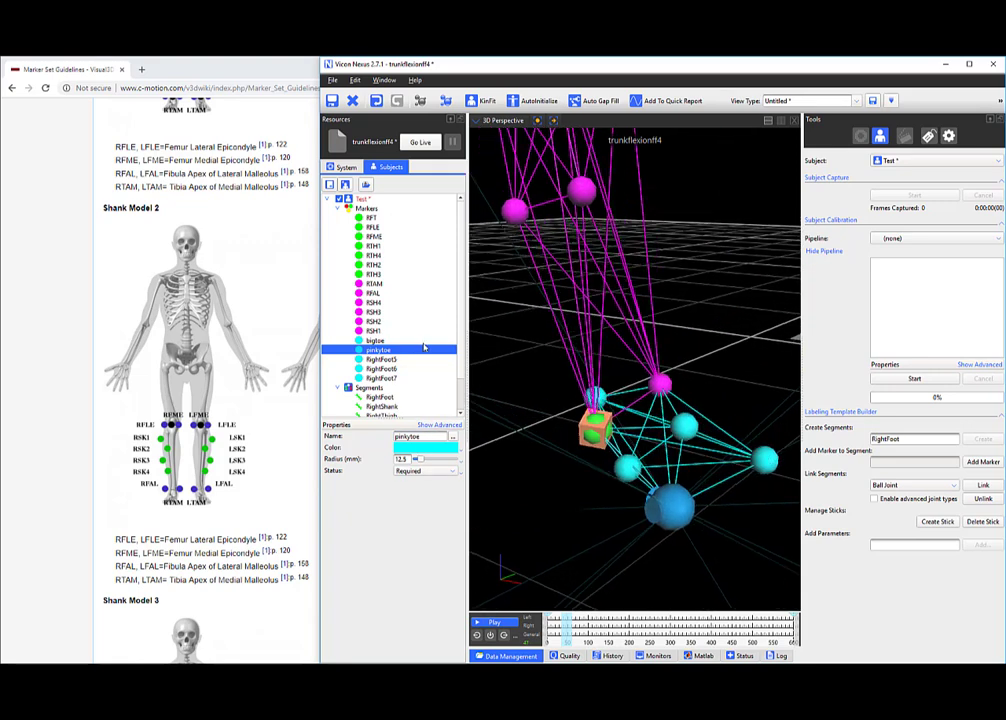
{"action": "left_click", "coordinate": [630, 452]}
{"action": "left_click_drag", "start_coordinate": [632, 449], "coordinate": [679, 428]}
Name RightFoot5, RightFoot6 and RightFoot7 as topfoot, sidefoot and heel.
{"action": "left_click", "coordinate": [680, 421]}
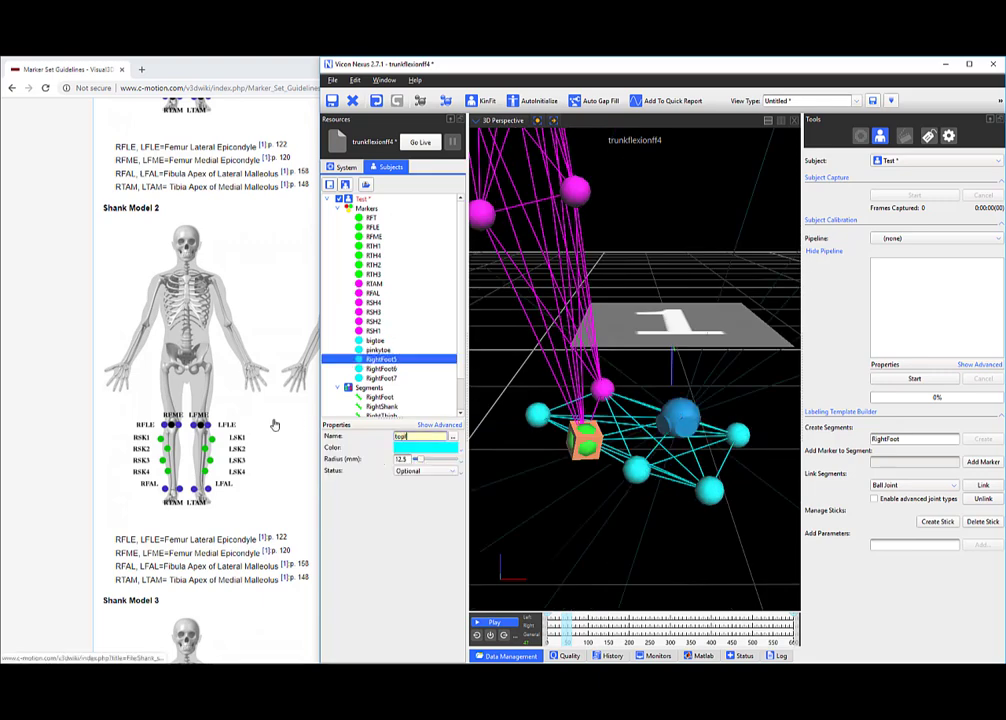
{"action": "type", "text": "topfoot"}
{"action": "key", "text": "Return"}
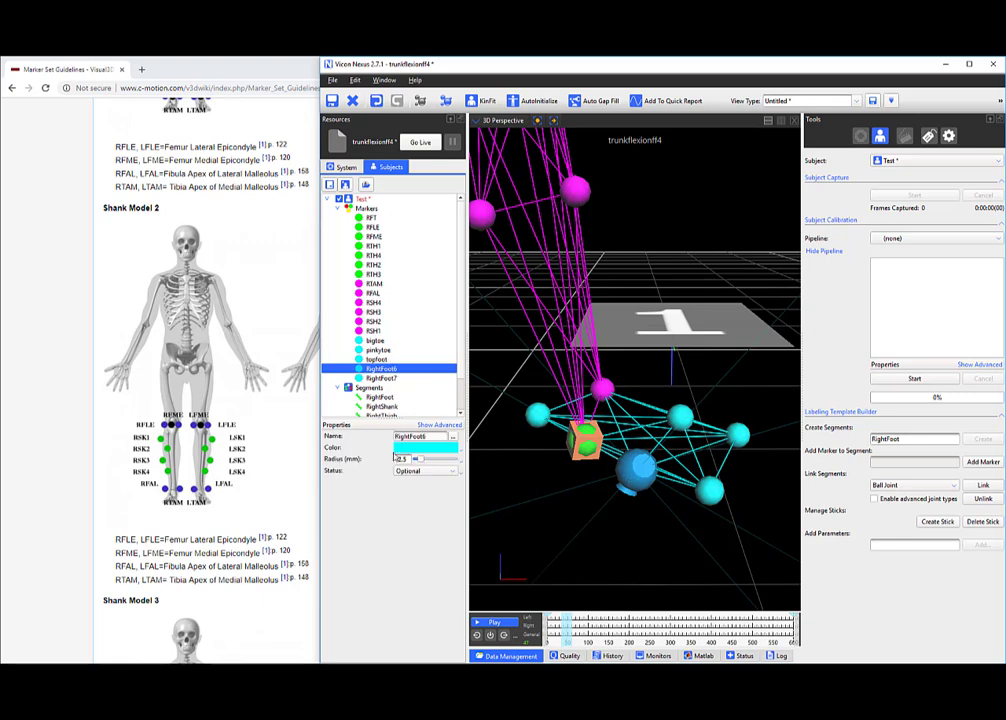
{"action": "type", "text": "sidefo"}
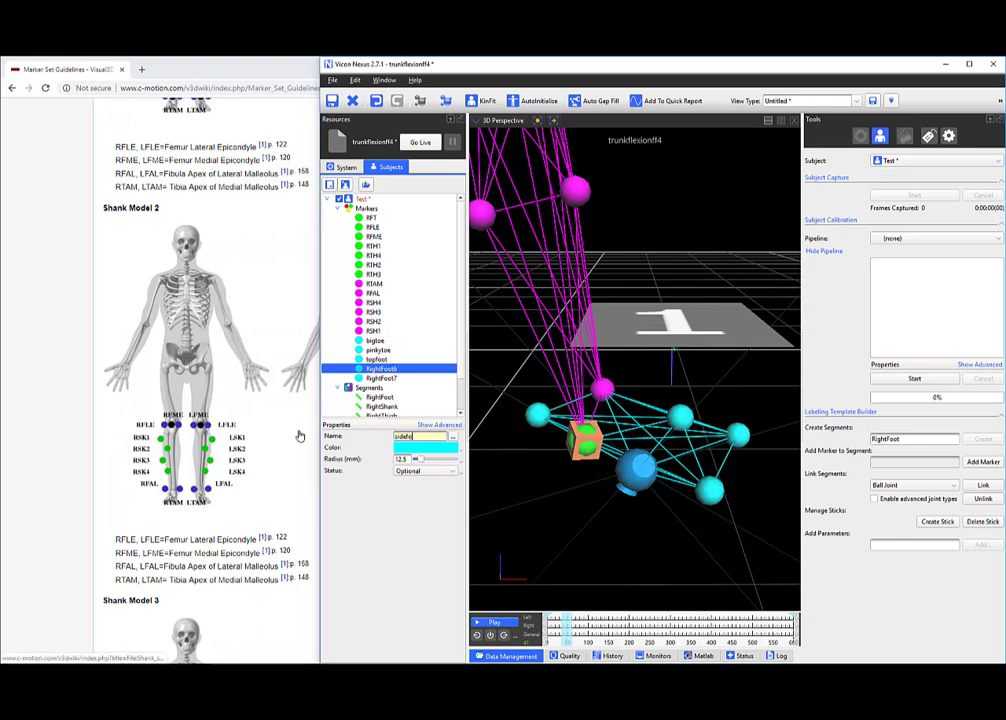
{"action": "type", "text": "ot"}
{"action": "key", "text": "Return"}
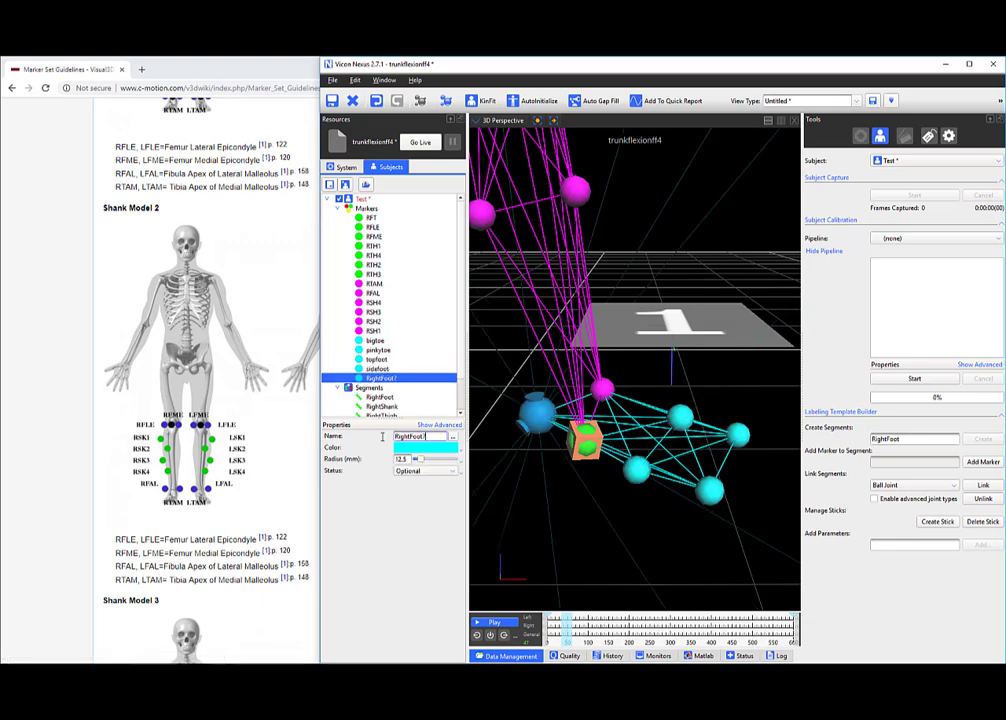
{"action": "type", "text": "heel"}
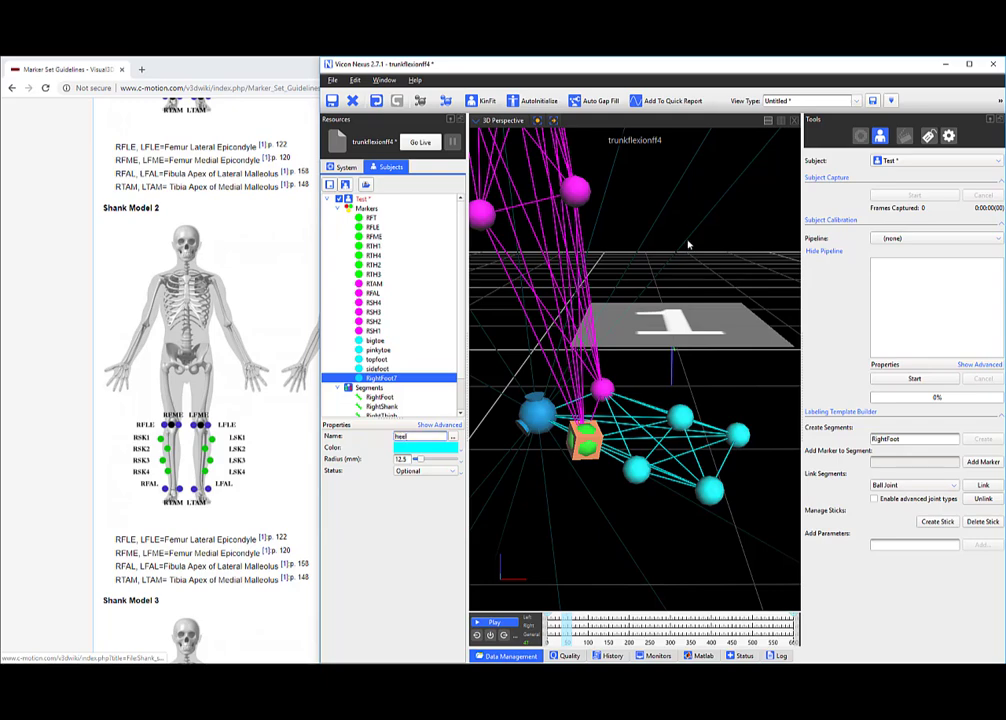
{"action": "key", "text": "Return"}
{"action": "right_click_drag", "start_coordinate": [667, 340], "coordinate": [655, 372]}
{"action": "mouse_move", "coordinate": [655, 372]}
{"action": "left_mouse_down"}
{"action": "mouse_move", "coordinate": [618, 367]}
{"action": "mouse_move", "coordinate": [608, 388]}
{"action": "left_mouse_up"}
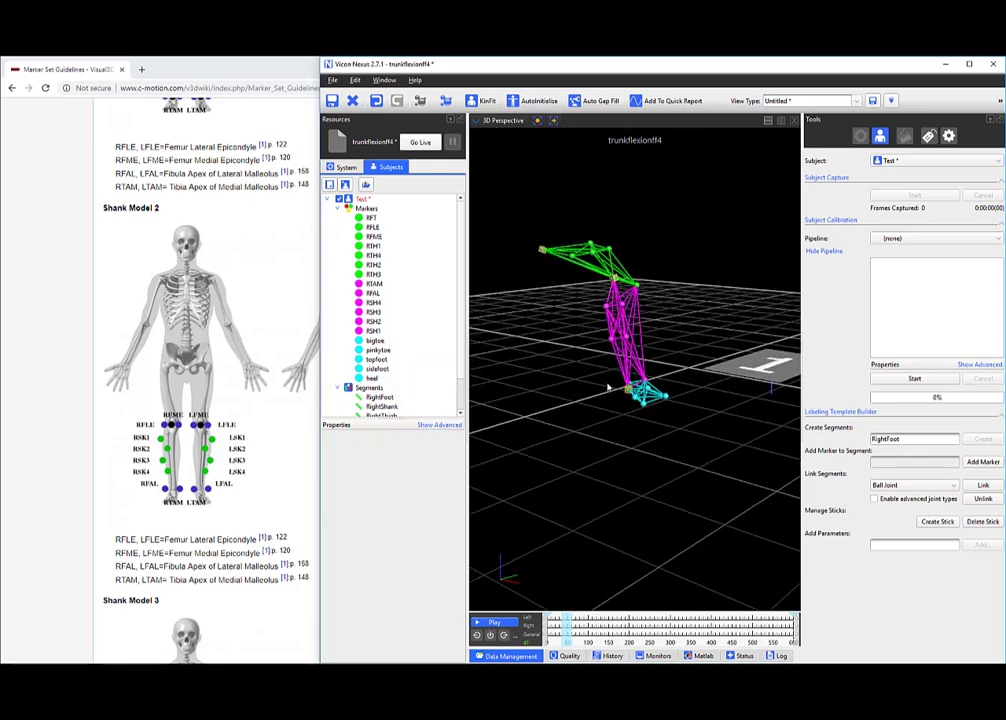
Review the renamed leg model, then save the Test subject with Save Subject.
{"action": "middle_click_drag", "start_coordinate": [608, 388], "coordinate": [608, 406]}
{"action": "mouse_move", "coordinate": [608, 406]}
{"action": "right_mouse_down"}
{"action": "mouse_move", "coordinate": [618, 393]}
{"action": "mouse_move", "coordinate": [629, 407]}
{"action": "right_mouse_up"}
{"action": "middle_click_drag", "start_coordinate": [629, 407], "coordinate": [638, 436]}
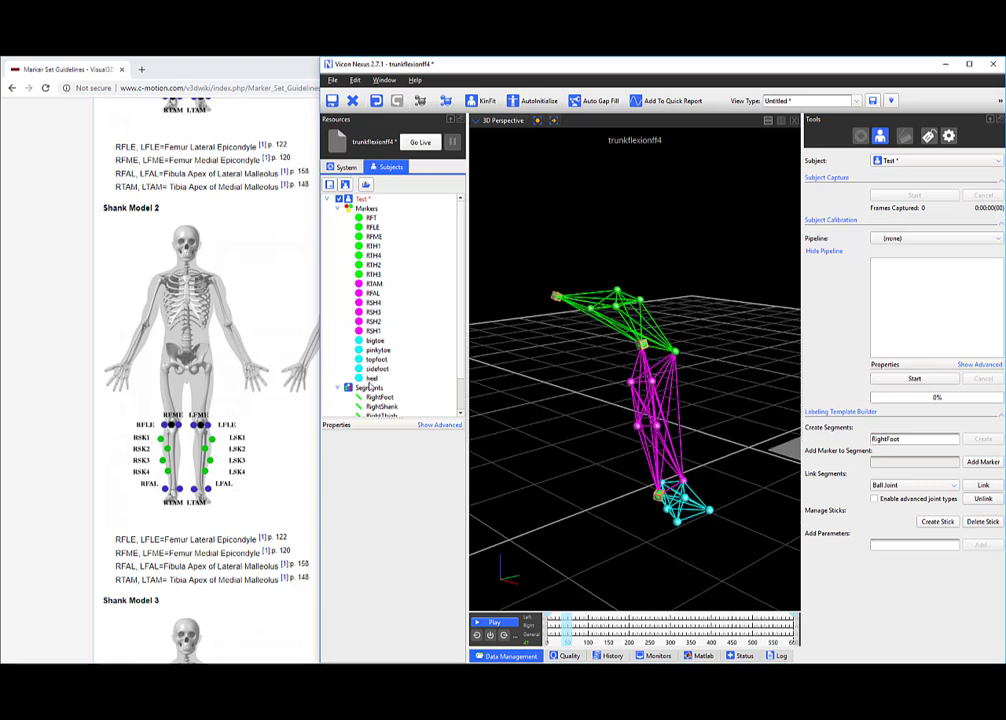
{"action": "scroll", "coordinate": [370, 388], "scroll_direction": "down", "scroll_amount": 1}
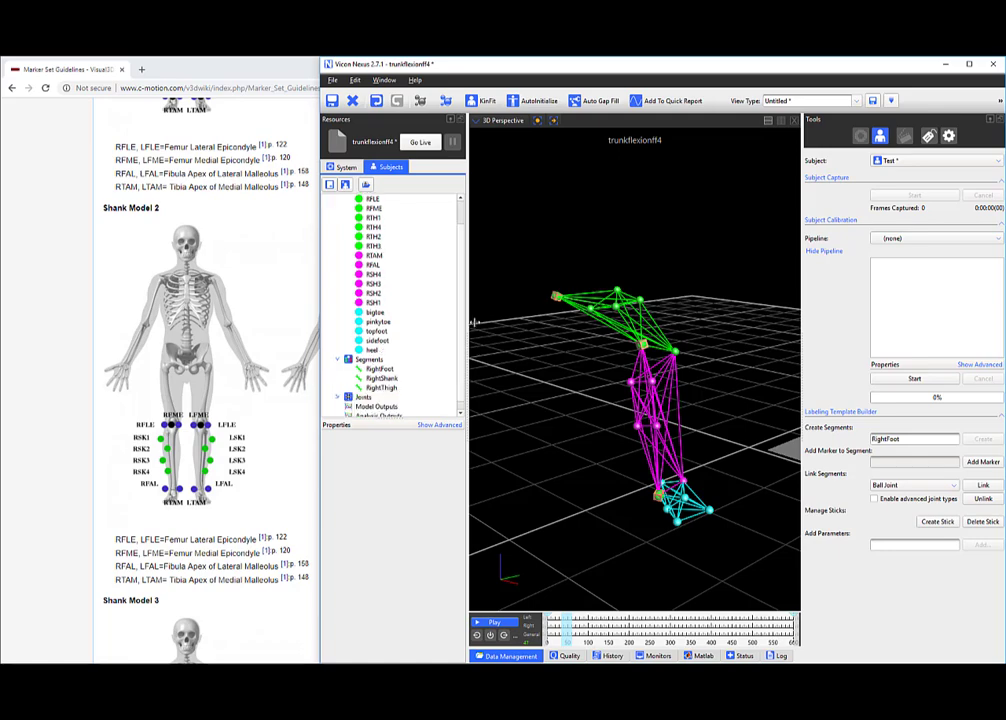
{"action": "left_click_drag", "start_coordinate": [528, 311], "coordinate": [470, 305]}
{"action": "scroll", "coordinate": [402, 298], "scroll_direction": "up", "scroll_amount": 1}
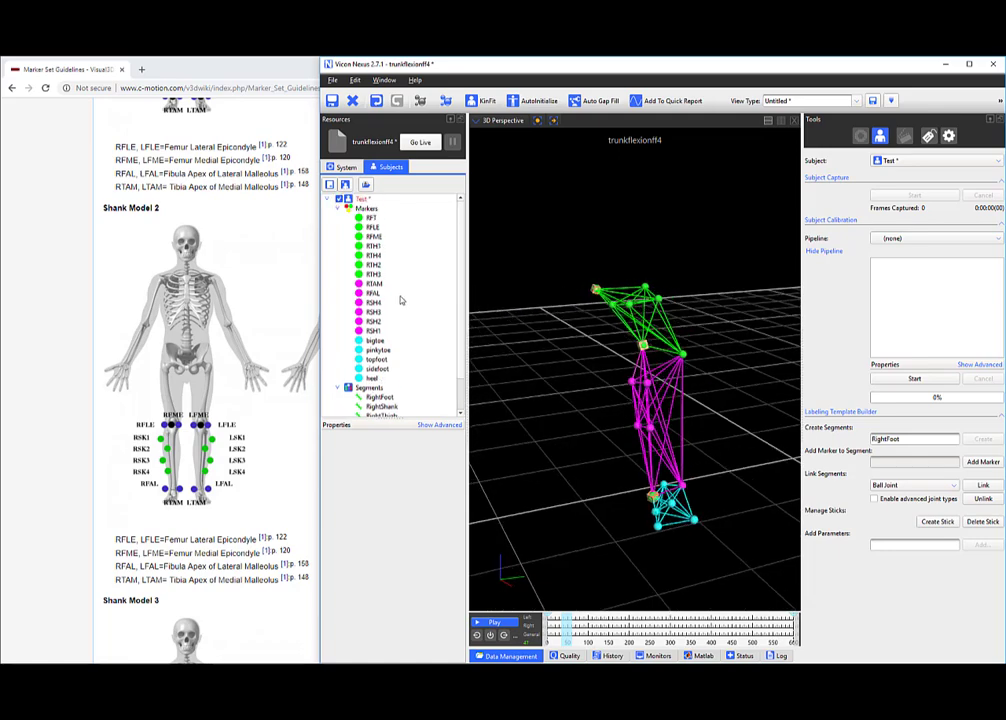
{"action": "right_click", "coordinate": [365, 200]}
{"action": "left_click", "coordinate": [385, 213]}
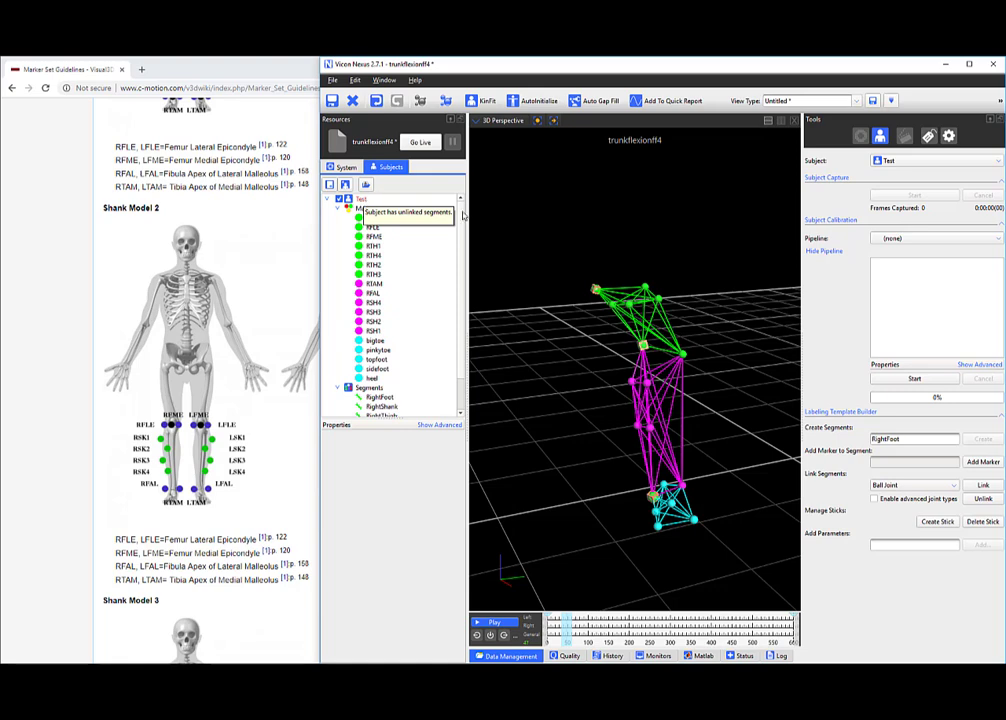
{"action": "left_click_drag", "start_coordinate": [614, 258], "coordinate": [648, 262]}
{"action": "left_click_drag", "start_coordinate": [565, 290], "coordinate": [602, 275]}
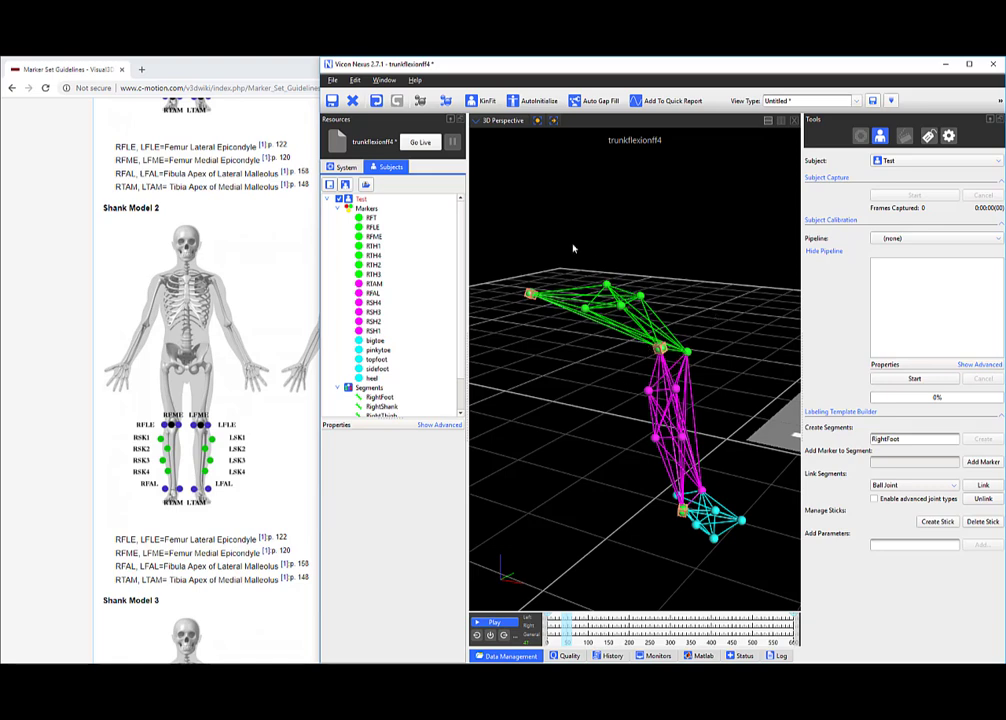
{"action": "left_click_drag", "start_coordinate": [638, 271], "coordinate": [609, 252]}
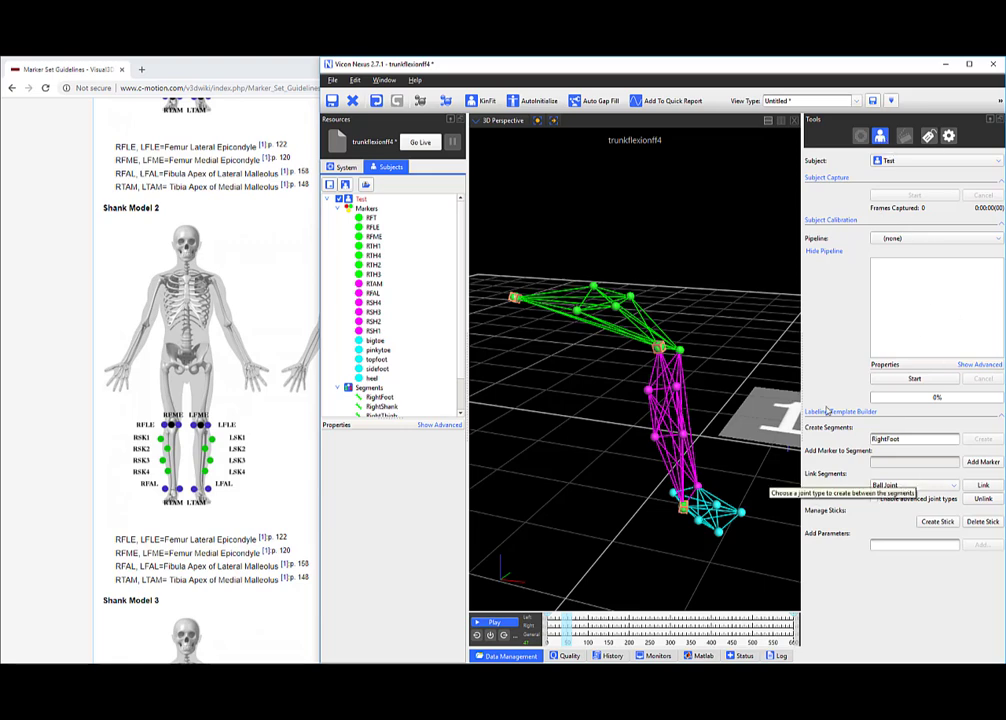
Enable advanced joint types and choose Hinge Joint as the segment link type.
{"action": "mouse_move", "coordinate": [648, 315]}
{"action": "left_mouse_down"}
{"action": "mouse_move", "coordinate": [700, 410]}
{"action": "mouse_move", "coordinate": [646, 312]}
{"action": "left_mouse_up"}
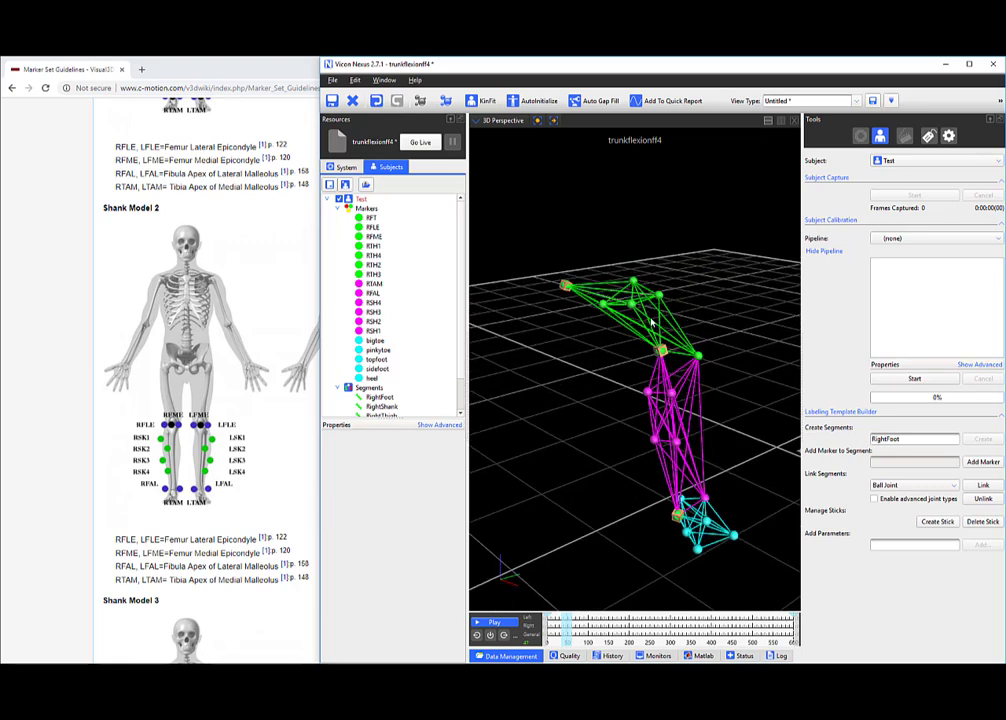
{"action": "left_click", "coordinate": [886, 485]}
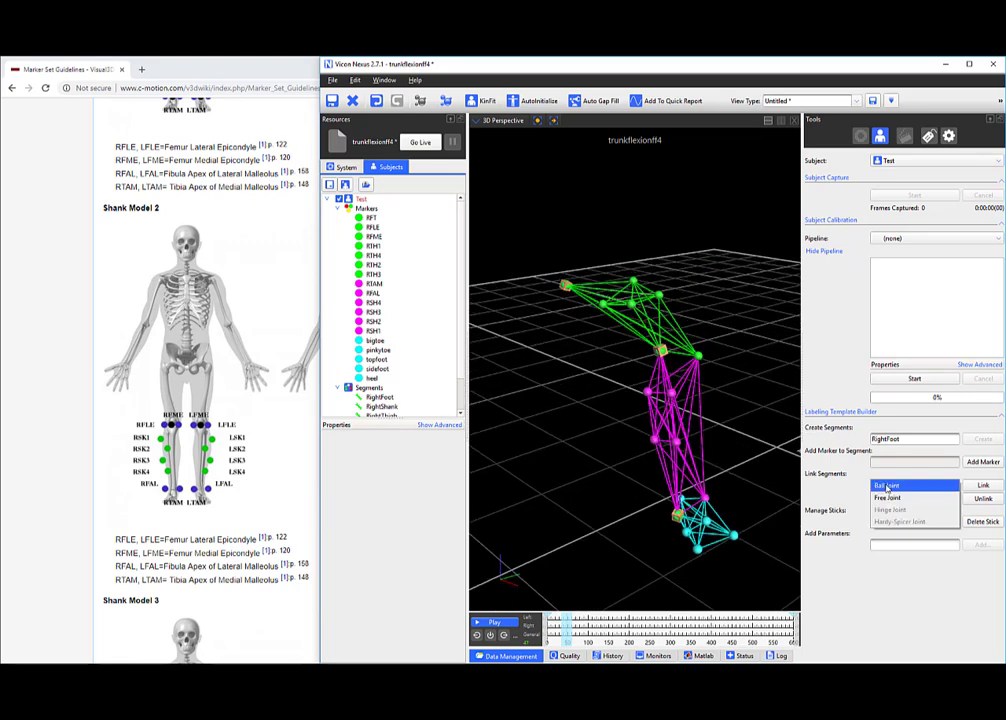
{"action": "left_click", "coordinate": [831, 487]}
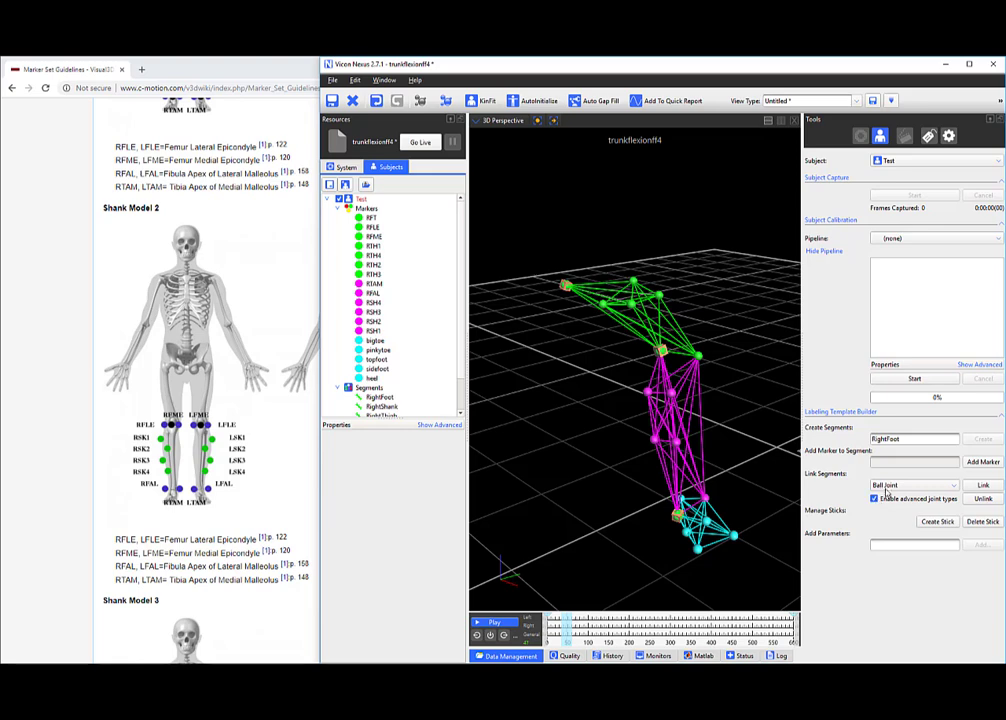
{"action": "left_click", "coordinate": [886, 486]}
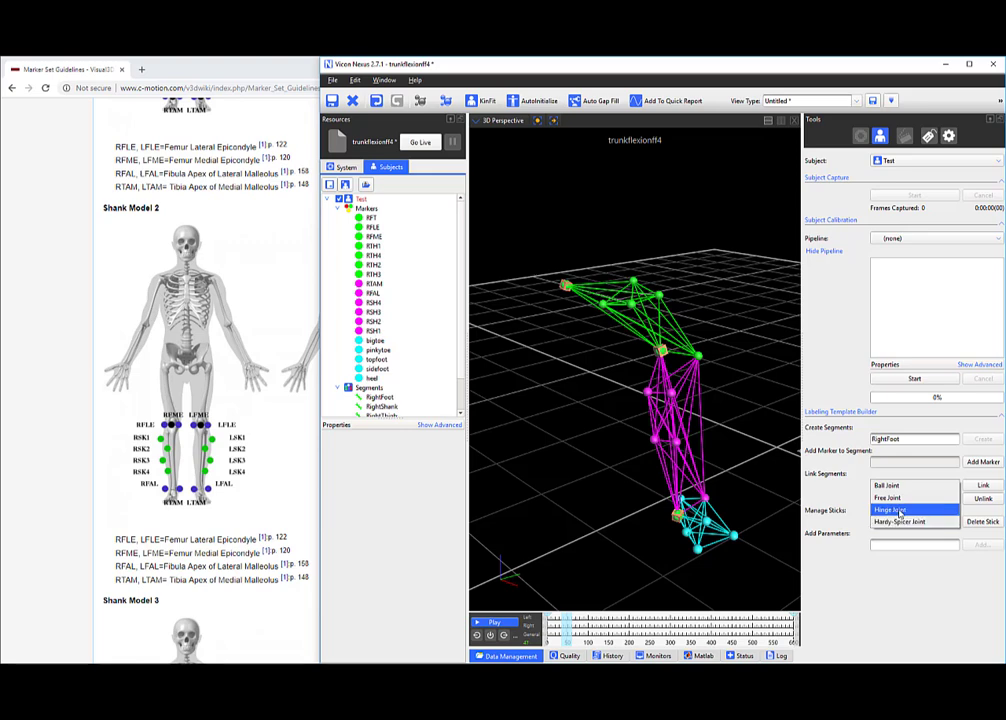
{"action": "left_click", "coordinate": [899, 511]}
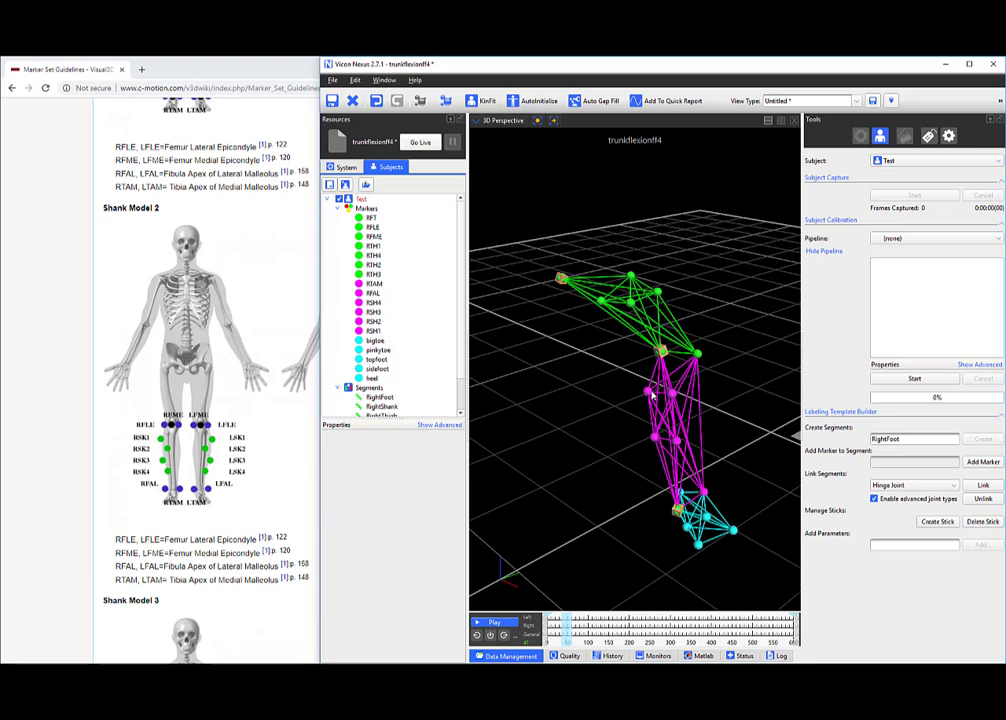
Scrub the trial back to around frame 230 and step one frame to redisplay segments.
{"action": "left_click_drag", "start_coordinate": [652, 396], "coordinate": [686, 374]}
{"action": "mouse_move", "coordinate": [566, 632]}
{"action": "left_mouse_down"}
{"action": "mouse_move", "coordinate": [667, 628]}
{"action": "mouse_move", "coordinate": [622, 628]}
{"action": "mouse_move", "coordinate": [672, 611]}
{"action": "mouse_move", "coordinate": [603, 612]}
{"action": "mouse_move", "coordinate": [663, 611]}
{"action": "mouse_move", "coordinate": [652, 612]}
{"action": "left_mouse_up"}
{"action": "scroll", "coordinate": [368, 358], "scroll_direction": "down", "scroll_amount": 1}
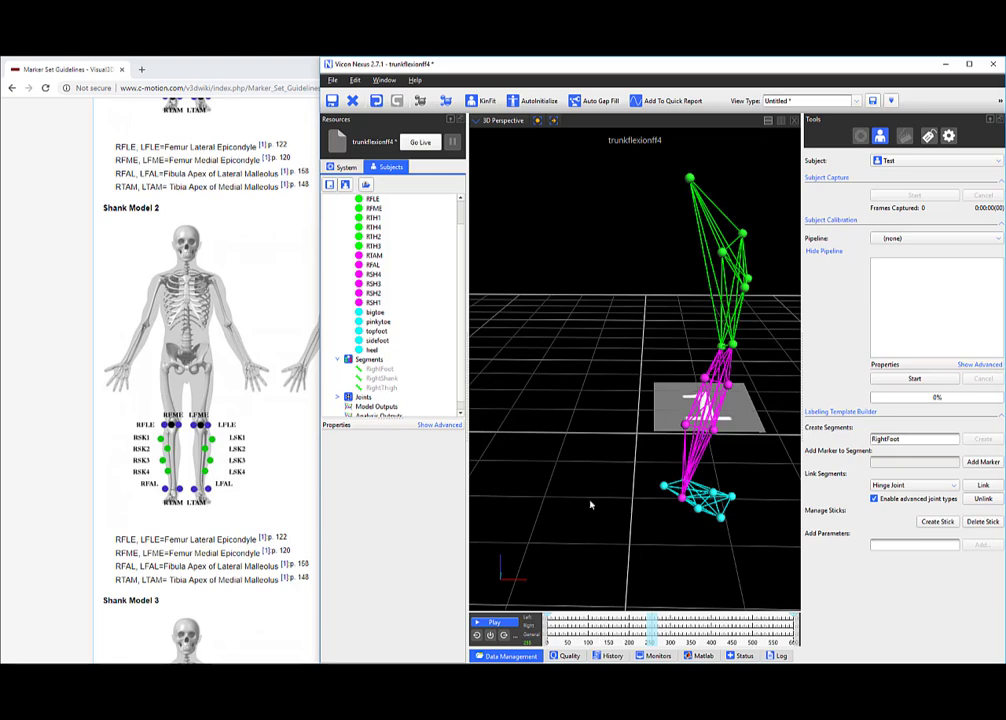
{"action": "left_click_drag", "start_coordinate": [655, 624], "coordinate": [573, 631]}
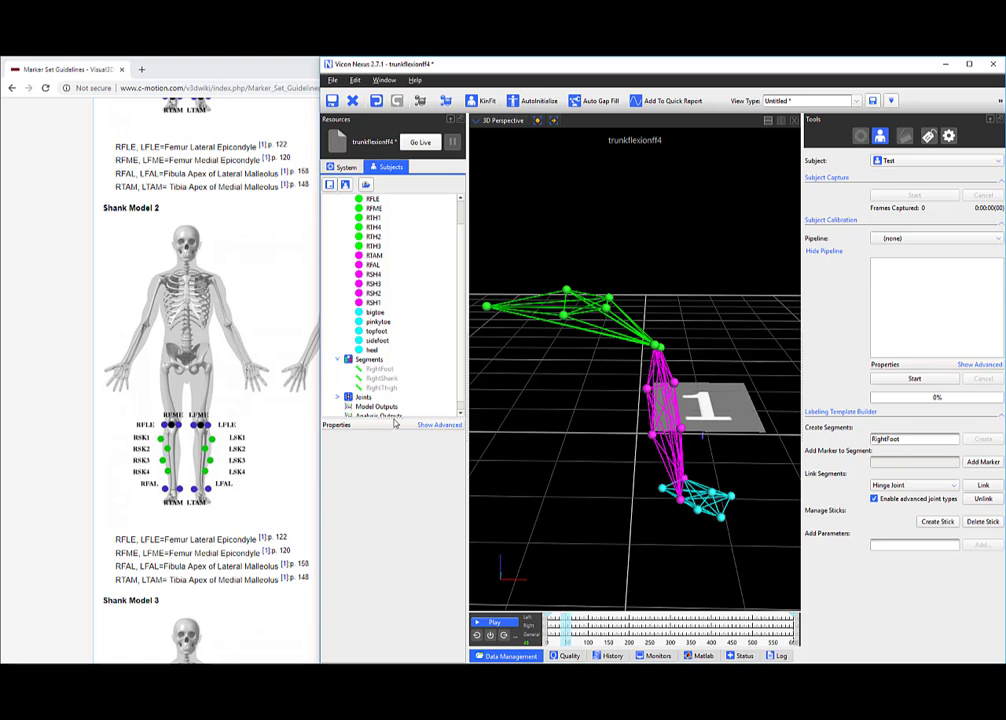
{"action": "scroll", "coordinate": [395, 420], "scroll_direction": "up", "scroll_amount": 1}
{"action": "scroll", "coordinate": [365, 346], "scroll_direction": "down", "scroll_amount": 1}
{"action": "key", "text": "Right"}
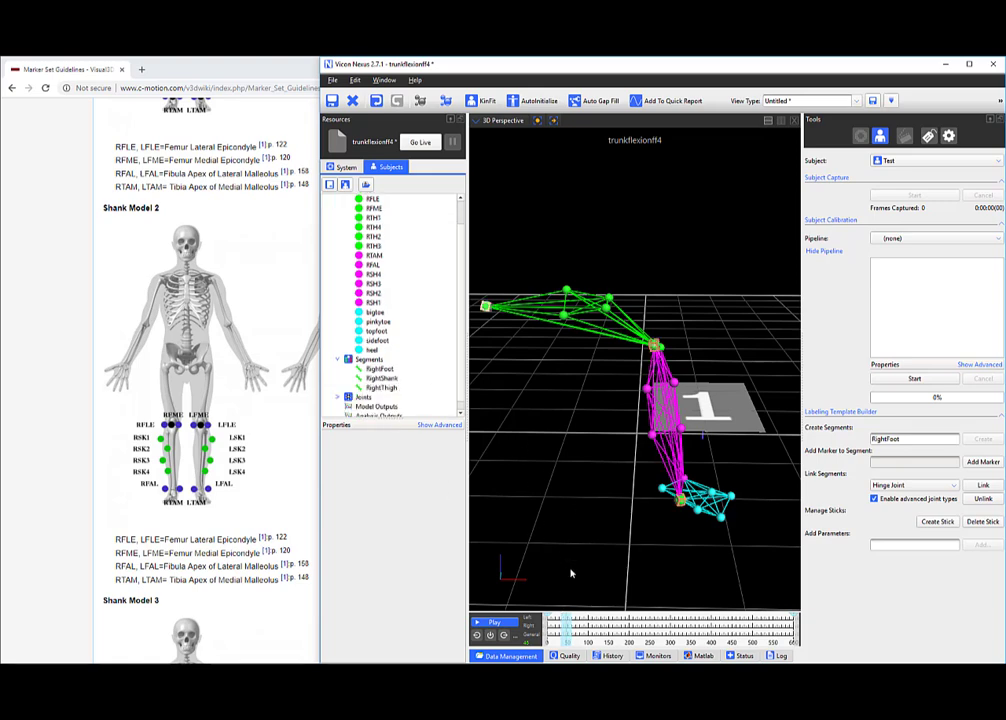
{"action": "left_click_drag", "start_coordinate": [608, 383], "coordinate": [620, 333]}
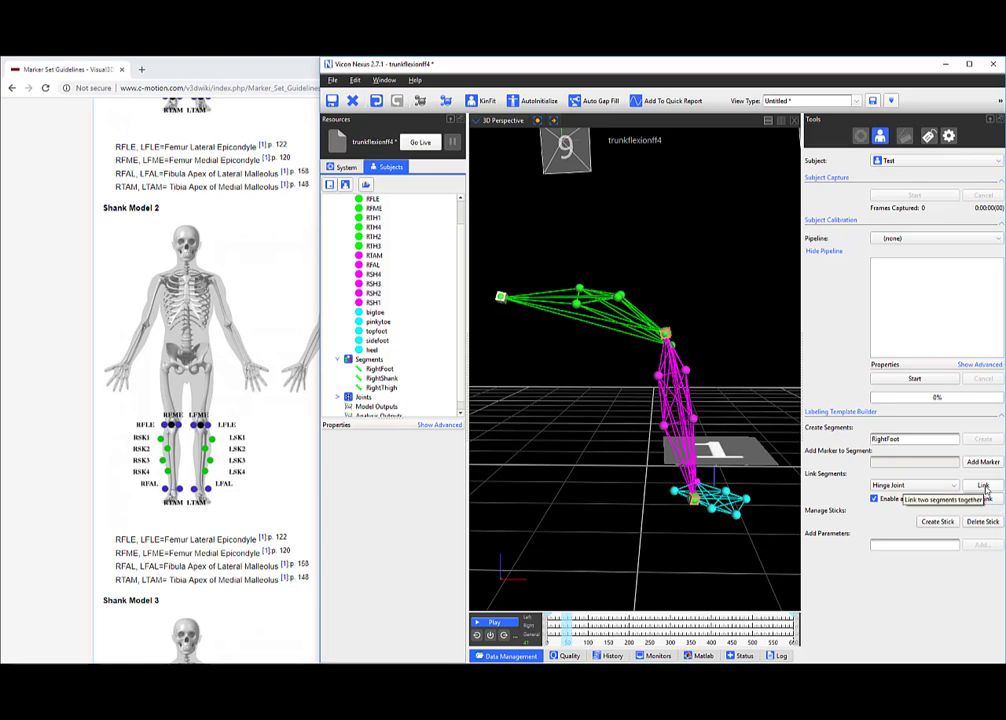
Link RightShank as the child of RightThigh with a hinge joint.
{"action": "left_click", "coordinate": [983, 487]}
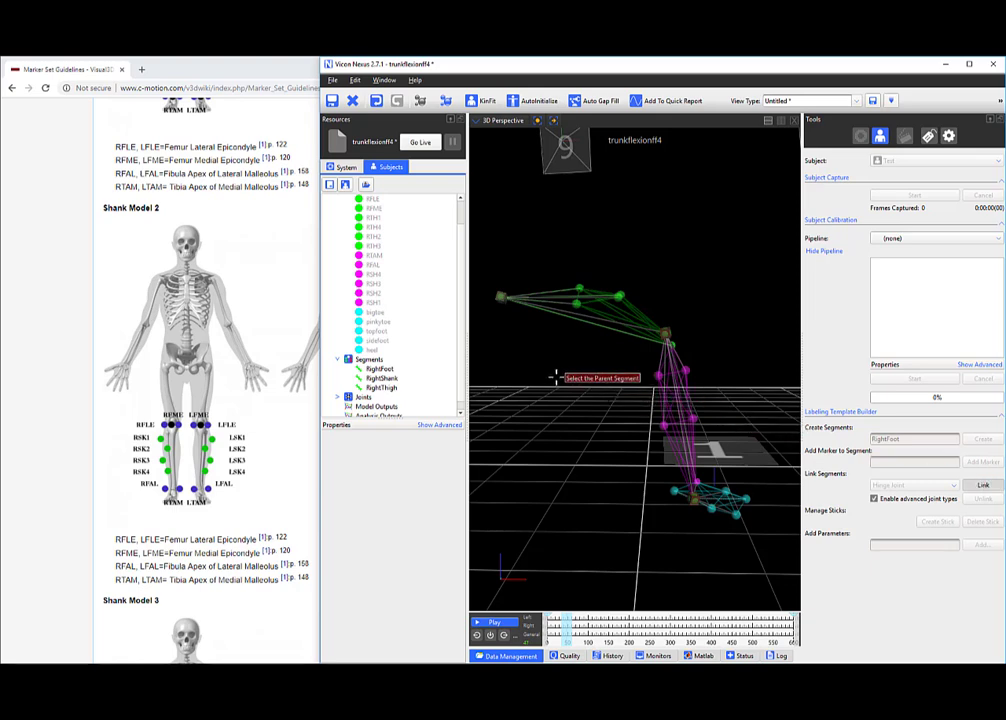
{"action": "left_click", "coordinate": [385, 388]}
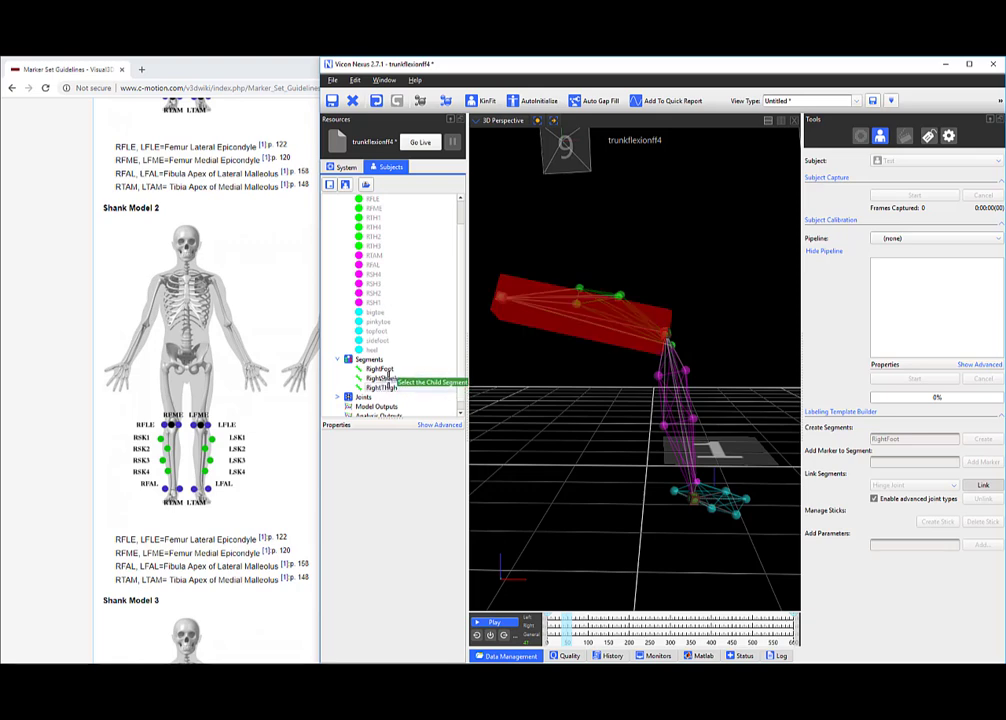
{"action": "left_click", "coordinate": [390, 379]}
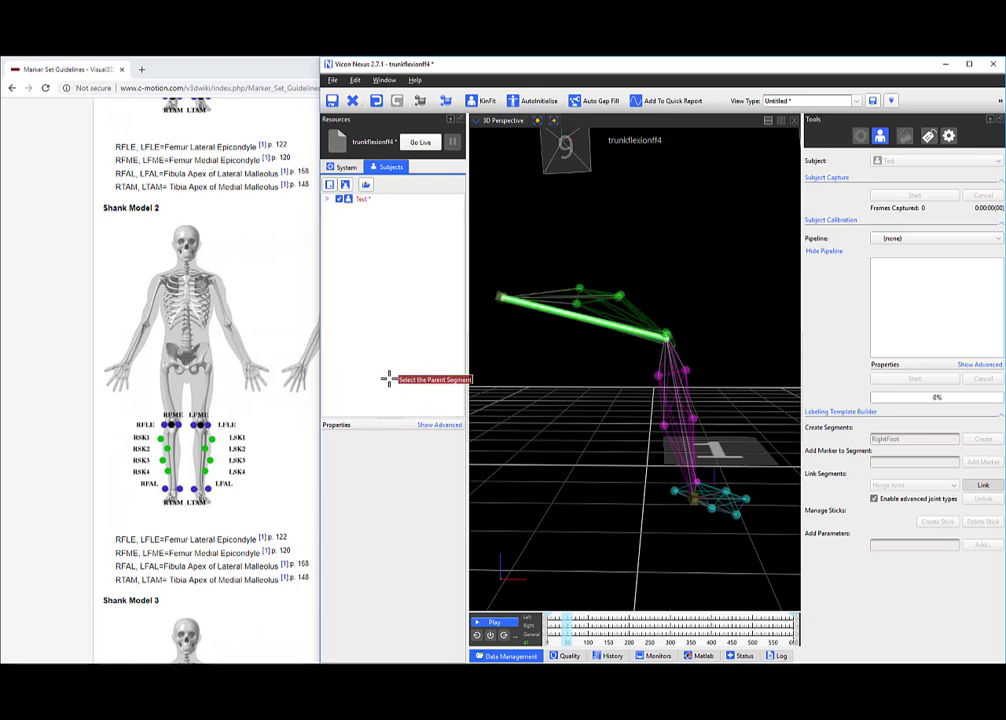
{"action": "left_click", "coordinate": [593, 366]}
{"action": "left_click_drag", "start_coordinate": [677, 371], "coordinate": [618, 403]}
{"action": "right_click_drag", "start_coordinate": [713, 344], "coordinate": [689, 346]}
{"action": "middle_click_drag", "start_coordinate": [689, 346], "coordinate": [611, 413]}
{"action": "right_click_drag", "start_coordinate": [611, 413], "coordinate": [615, 405]}
{"action": "left_click_drag", "start_coordinate": [616, 404], "coordinate": [620, 390]}
Close the wiki browser window, maximise Nexus and keep Hinge Joint as the link type.
{"action": "left_click", "coordinate": [69, 221]}
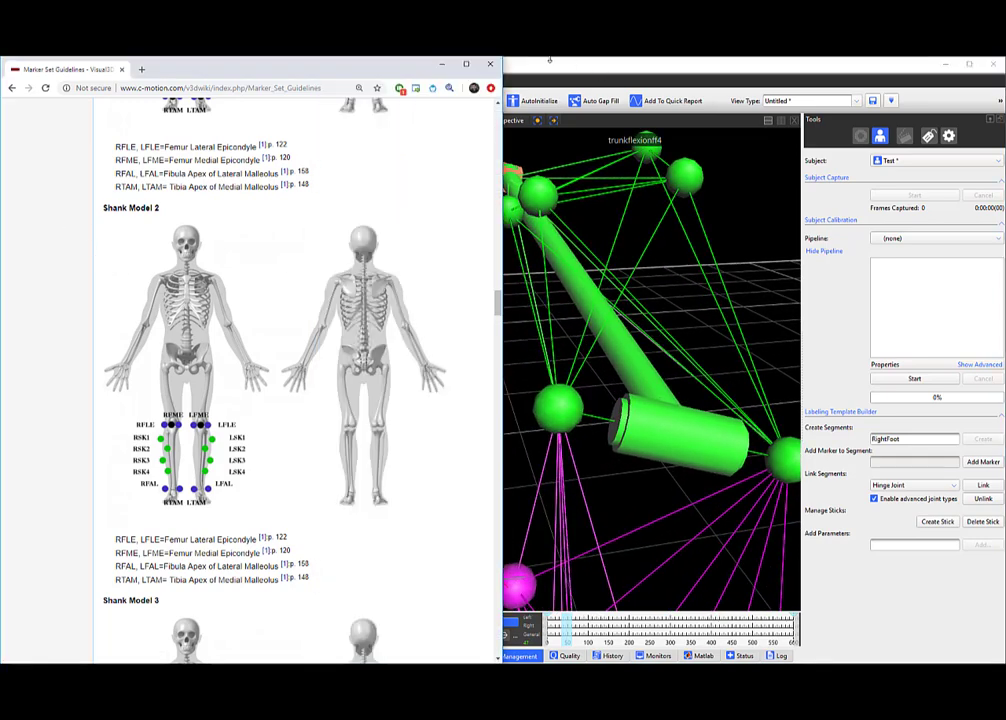
{"action": "left_click", "coordinate": [490, 64]}
{"action": "left_click", "coordinate": [968, 64]}
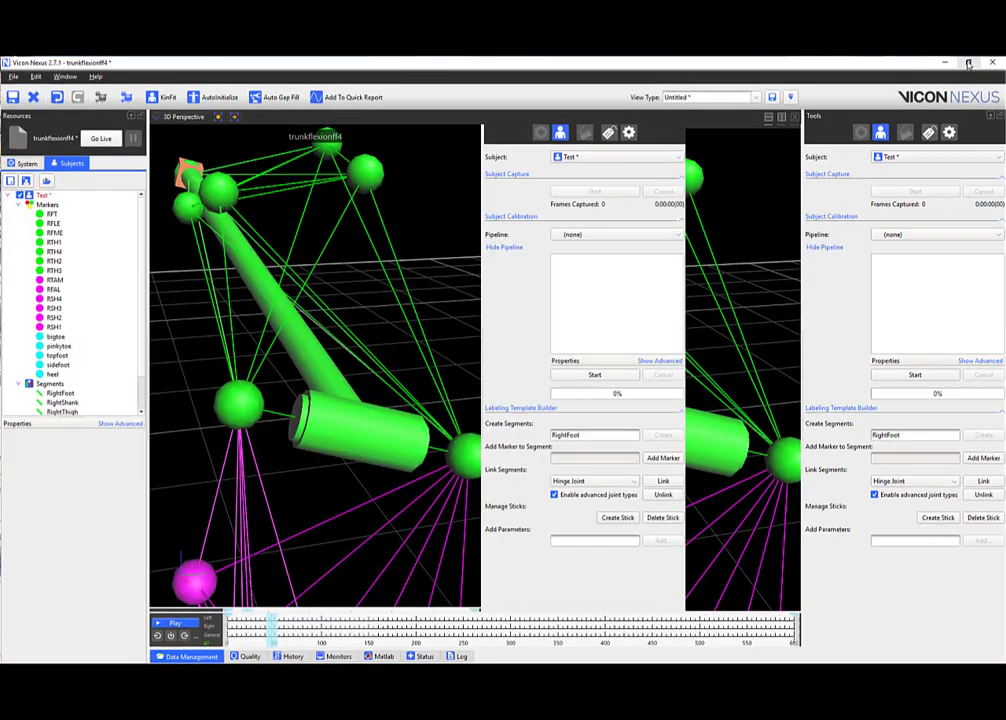
{"action": "left_click_drag", "start_coordinate": [440, 406], "coordinate": [460, 372]}
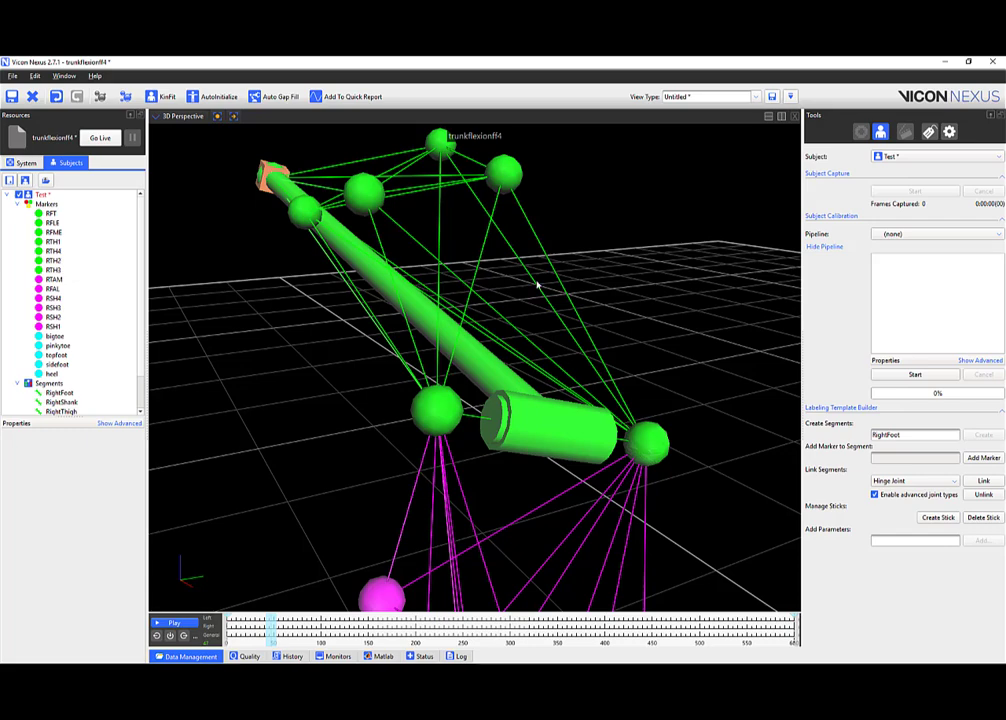
{"action": "scroll", "coordinate": [546, 298], "scroll_direction": "down", "scroll_amount": 10}
{"action": "left_click_drag", "start_coordinate": [552, 304], "coordinate": [570, 337]}
{"action": "left_click", "coordinate": [903, 480]}
{"action": "left_click", "coordinate": [903, 482]}
{"action": "scroll", "coordinate": [595, 348], "scroll_direction": "up", "scroll_amount": 8}
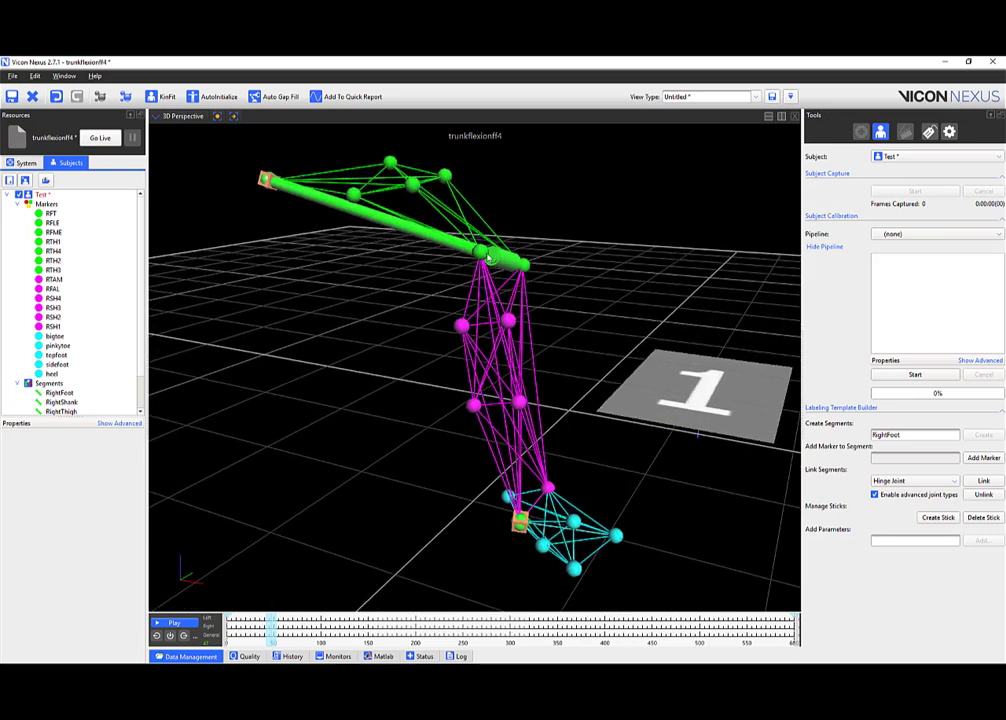
Switch the segment link joint type to Ball Joint.
{"action": "left_click", "coordinate": [898, 481]}
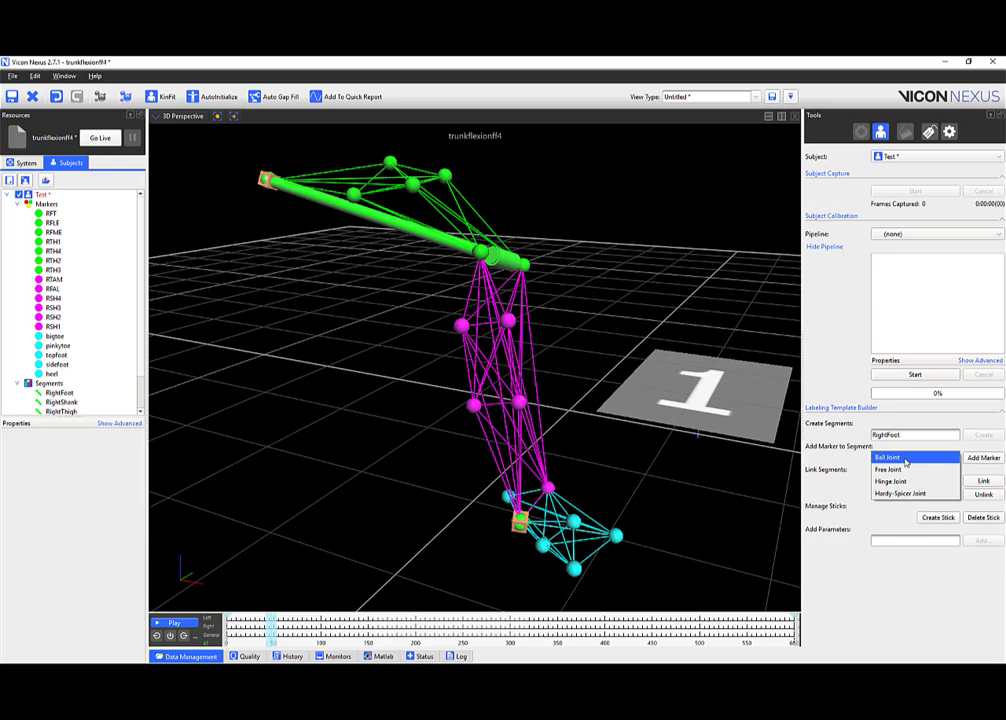
{"action": "left_click", "coordinate": [905, 460]}
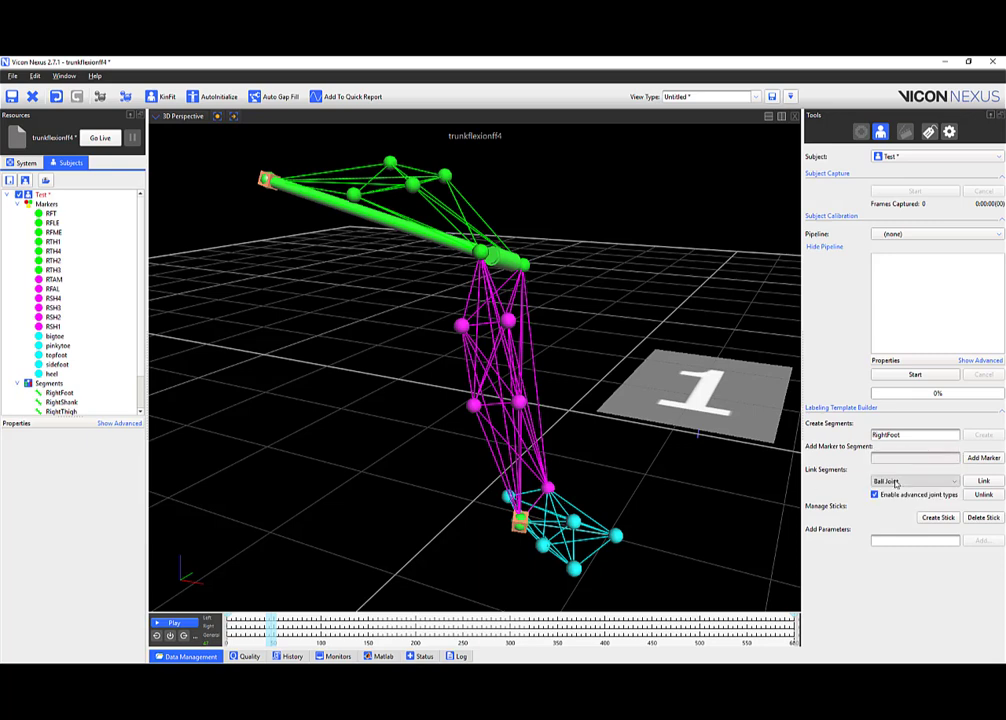
{"action": "left_click", "coordinate": [905, 481]}
{"action": "left_click", "coordinate": [895, 481]}
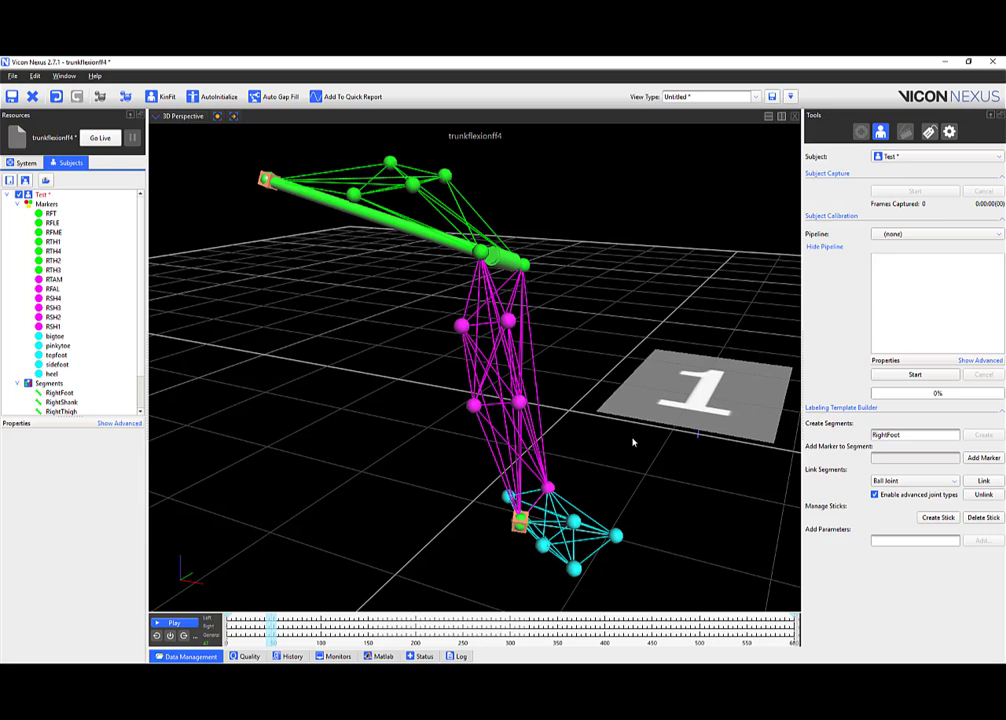
Link RightFoot as the child of RightShank with the ball joint.
{"action": "left_click", "coordinate": [983, 481]}
{"action": "scroll", "coordinate": [60, 350], "scroll_direction": "down", "scroll_amount": 1}
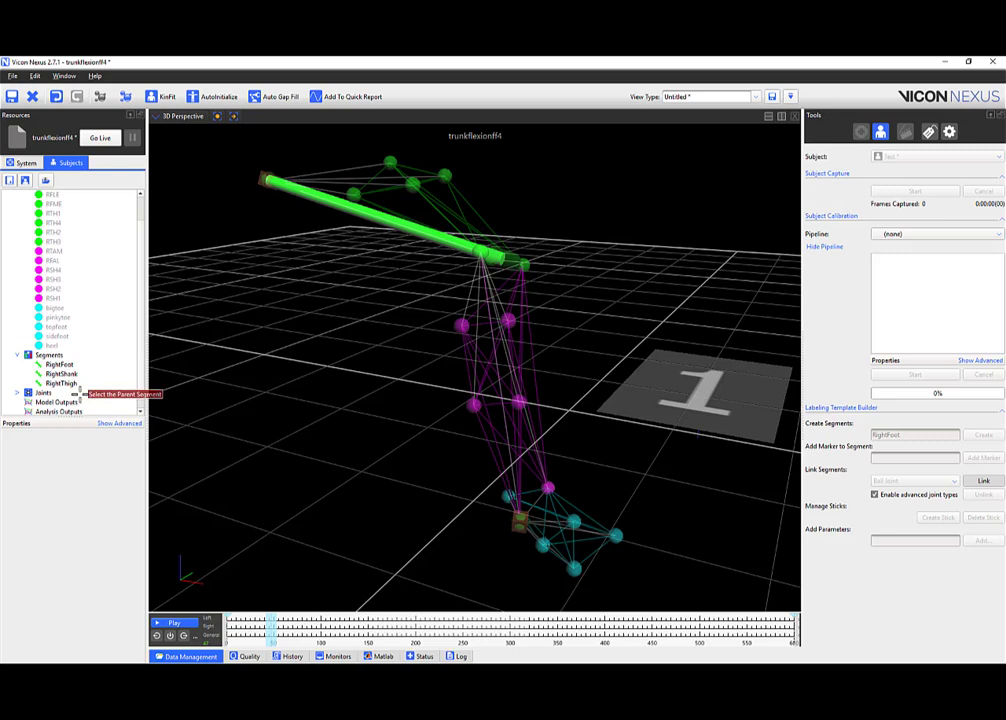
{"action": "left_click", "coordinate": [63, 374]}
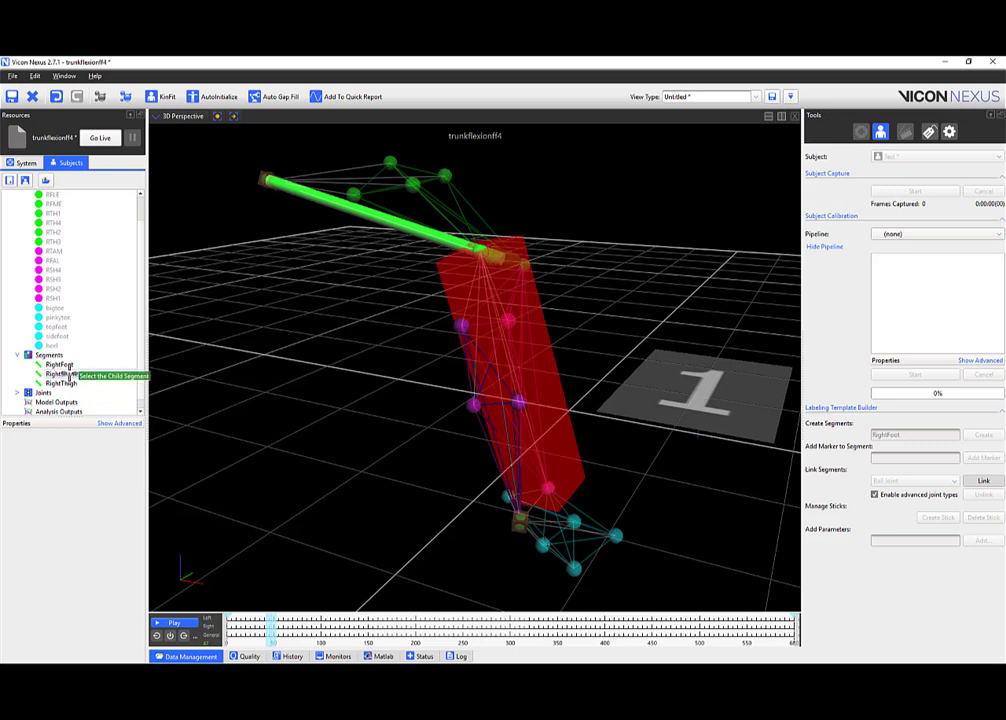
{"action": "left_click", "coordinate": [60, 364]}
{"action": "left_click", "coordinate": [975, 482]}
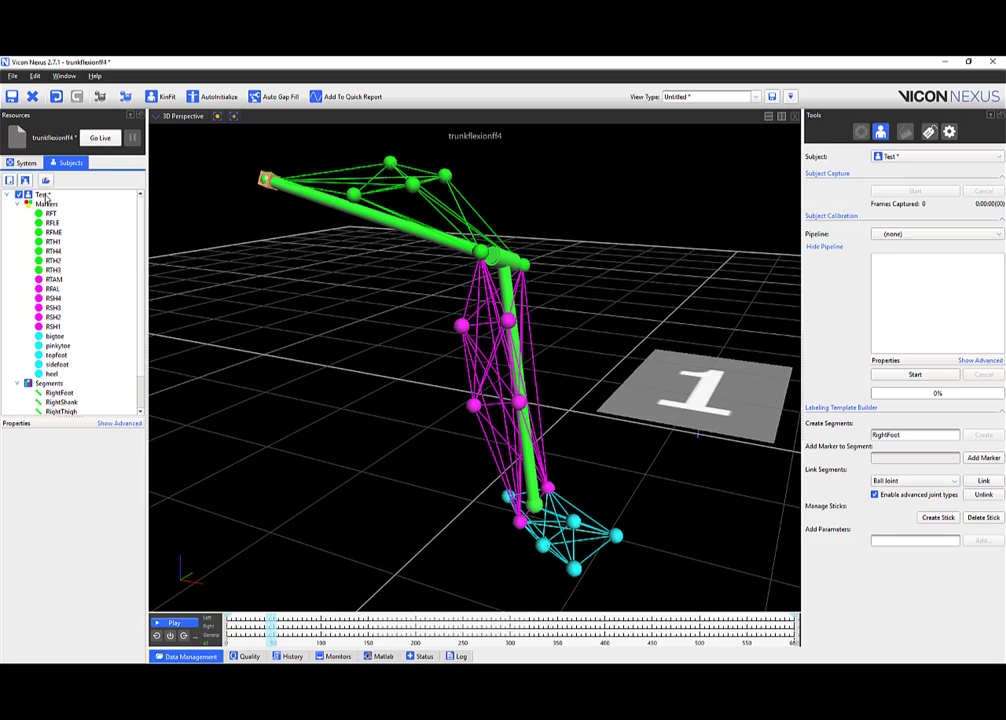
Save the Test subject repeatedly via Save Subject, then show the Data Management trial list.
{"action": "right_click", "coordinate": [47, 196]}
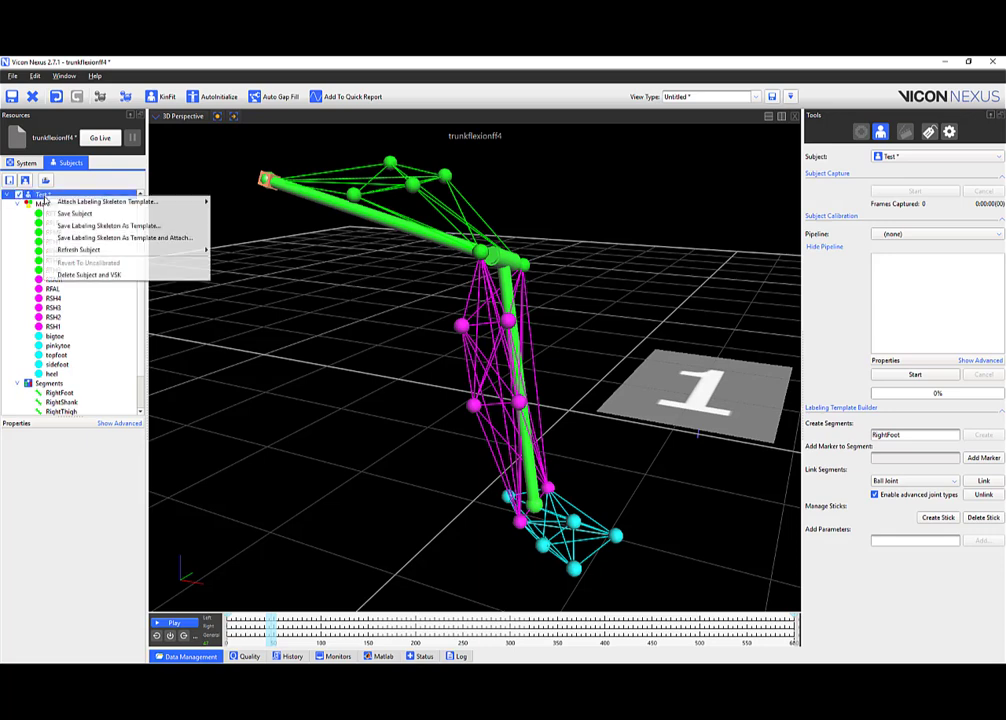
{"action": "left_click", "coordinate": [110, 224]}
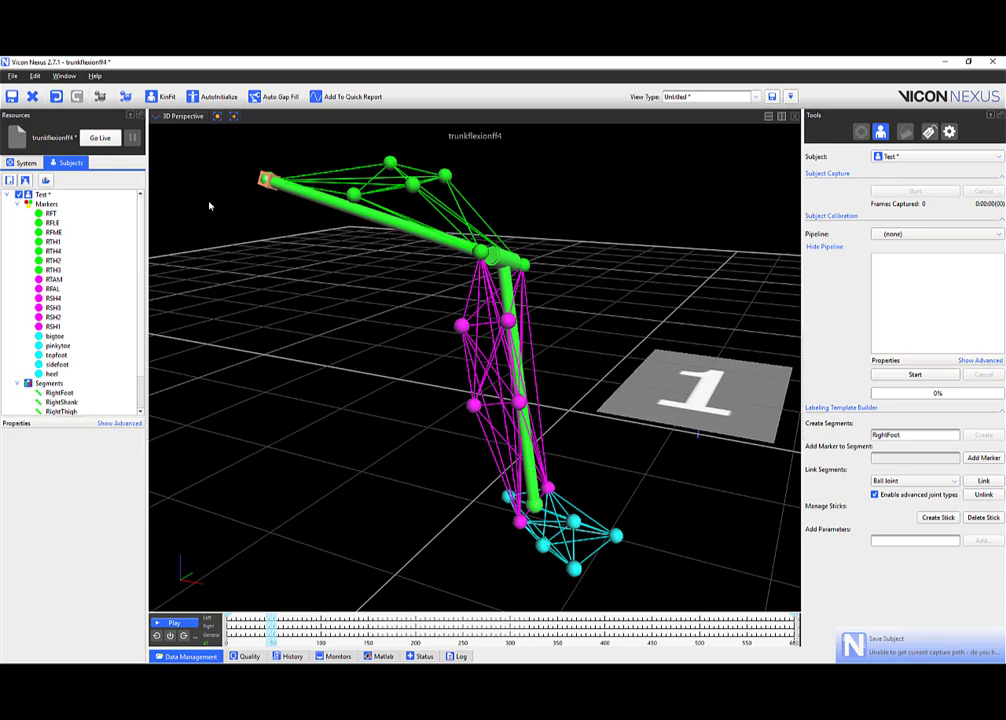
{"action": "right_click", "coordinate": [47, 196]}
{"action": "left_click", "coordinate": [74, 216]}
{"action": "scroll", "coordinate": [107, 264], "scroll_direction": "down", "scroll_amount": 1}
{"action": "scroll", "coordinate": [107, 264], "scroll_direction": "up", "scroll_amount": 1}
{"action": "right_click", "coordinate": [52, 195]}
{"action": "left_click", "coordinate": [66, 213]}
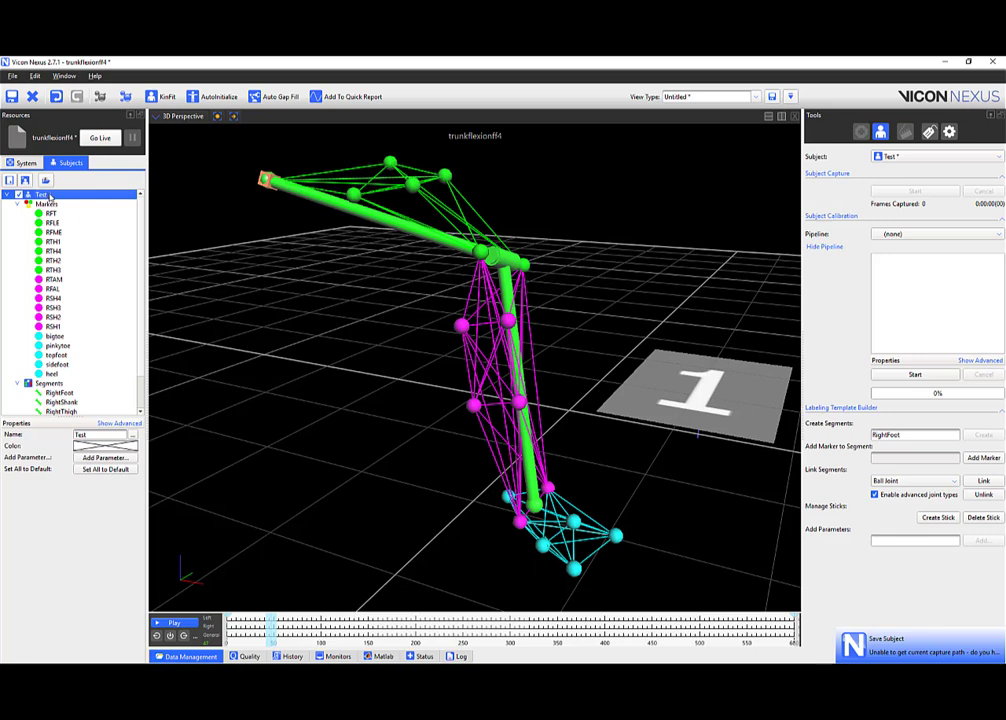
{"action": "right_click", "coordinate": [50, 196]}
{"action": "left_click", "coordinate": [66, 210]}
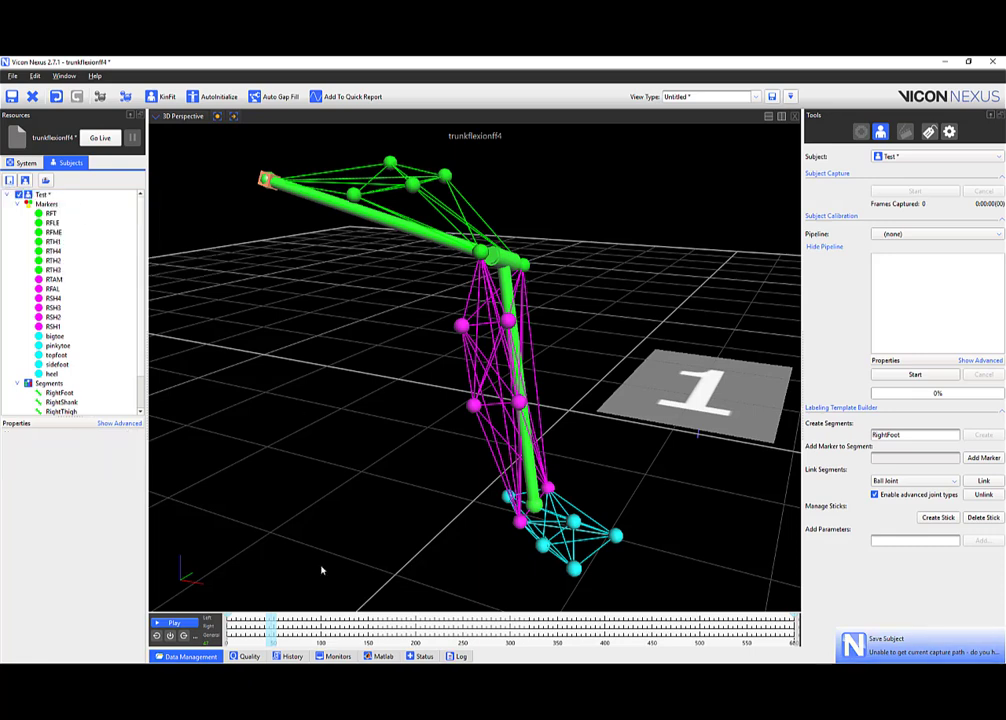
{"action": "left_click", "coordinate": [203, 655]}
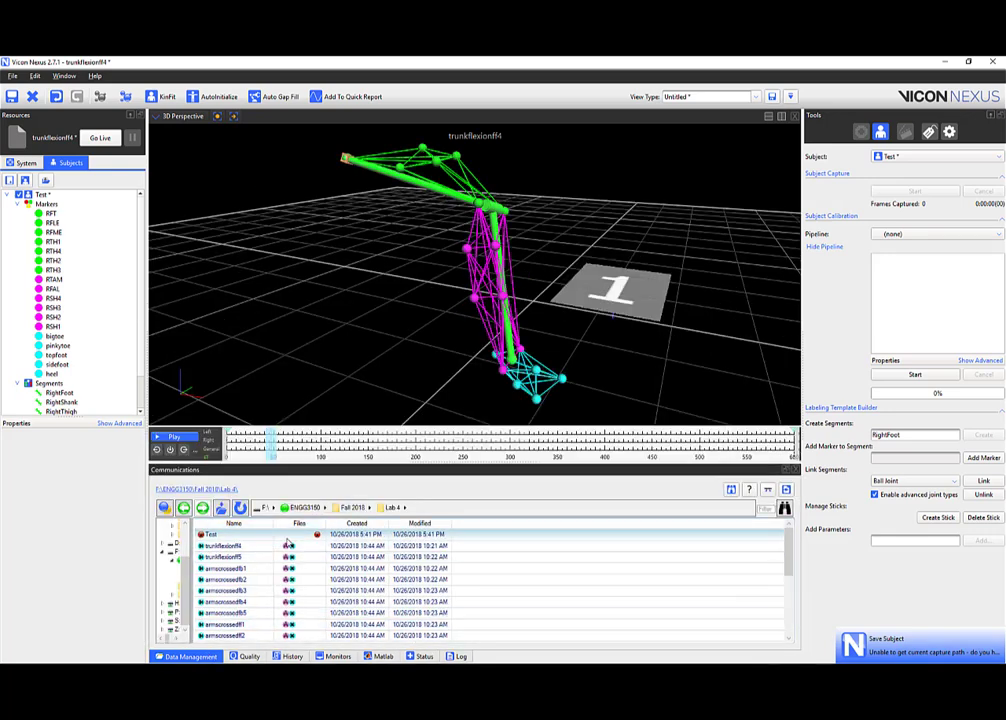
Save the Test subject again and toggle its visibility in the 3D view.
{"action": "left_click", "coordinate": [42, 194]}
{"action": "right_click", "coordinate": [46, 195]}
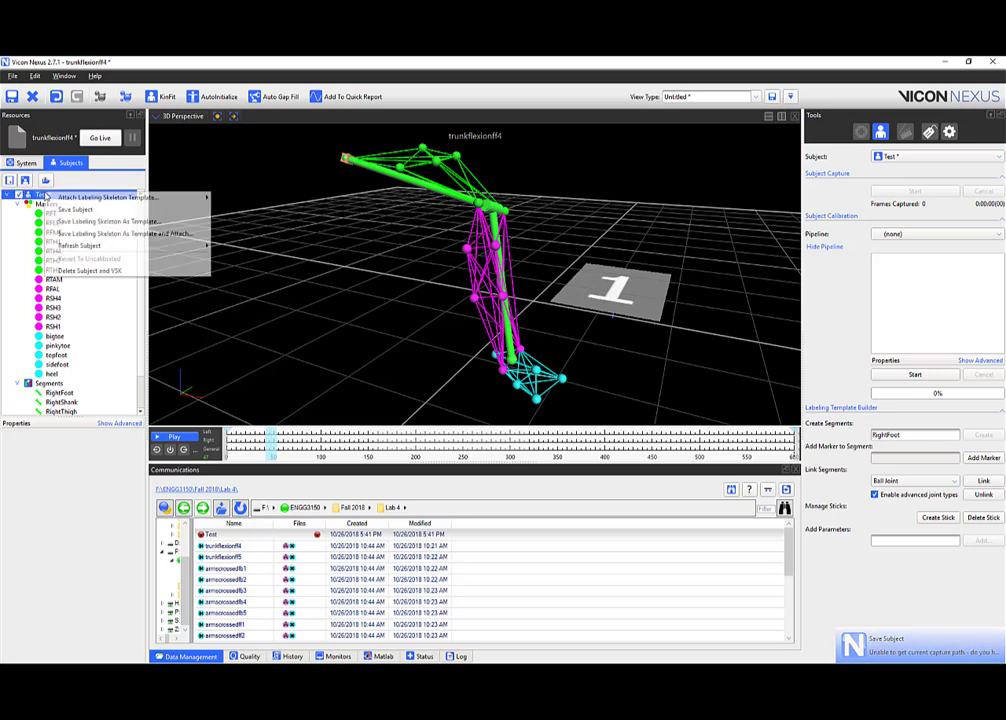
{"action": "left_click", "coordinate": [62, 210]}
{"action": "left_click", "coordinate": [50, 213]}
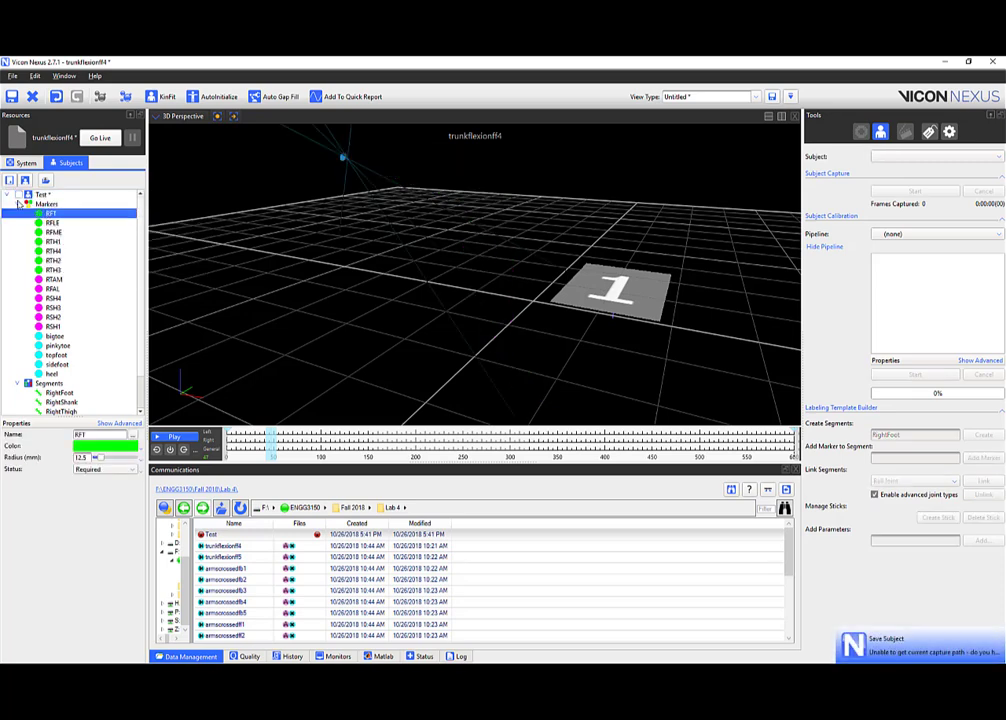
{"action": "right_click", "coordinate": [36, 195]}
{"action": "left_click", "coordinate": [62, 210]}
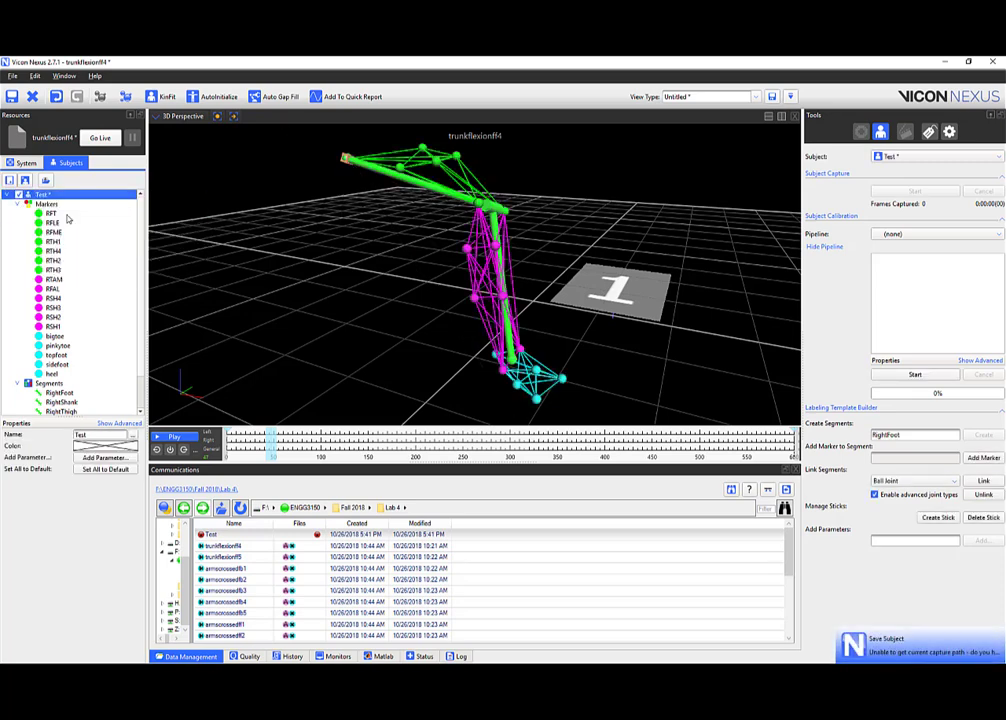
{"action": "left_click", "coordinate": [226, 209]}
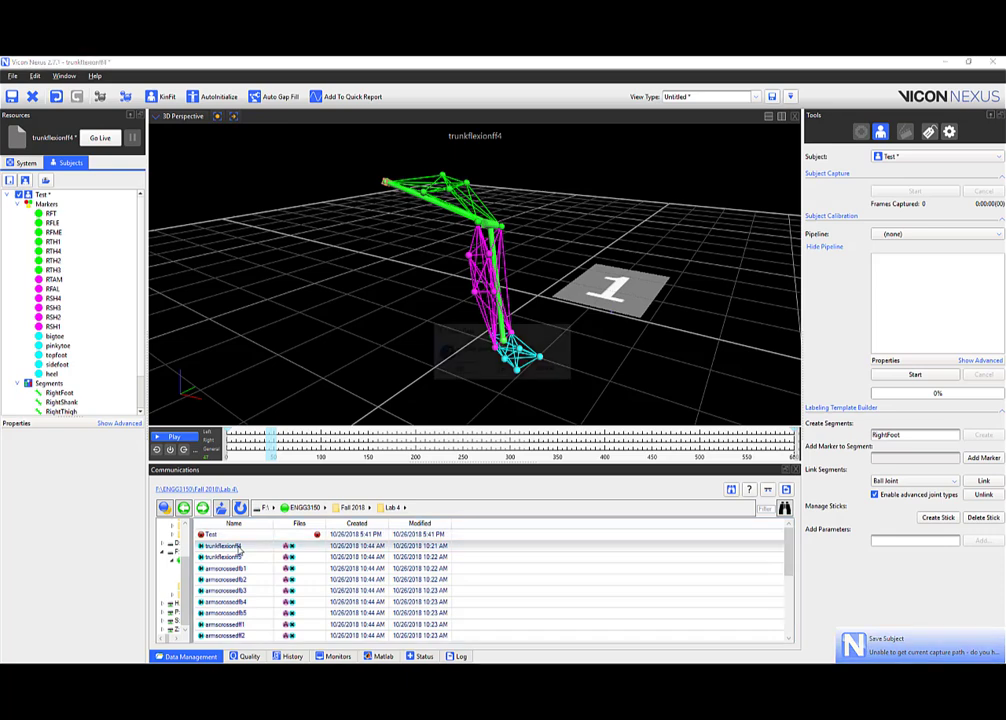
Reopen trunkflexionff4, answering Yes to save the trial's changes.
{"action": "double_click", "coordinate": [246, 562]}
{"action": "left_click", "coordinate": [468, 371]}
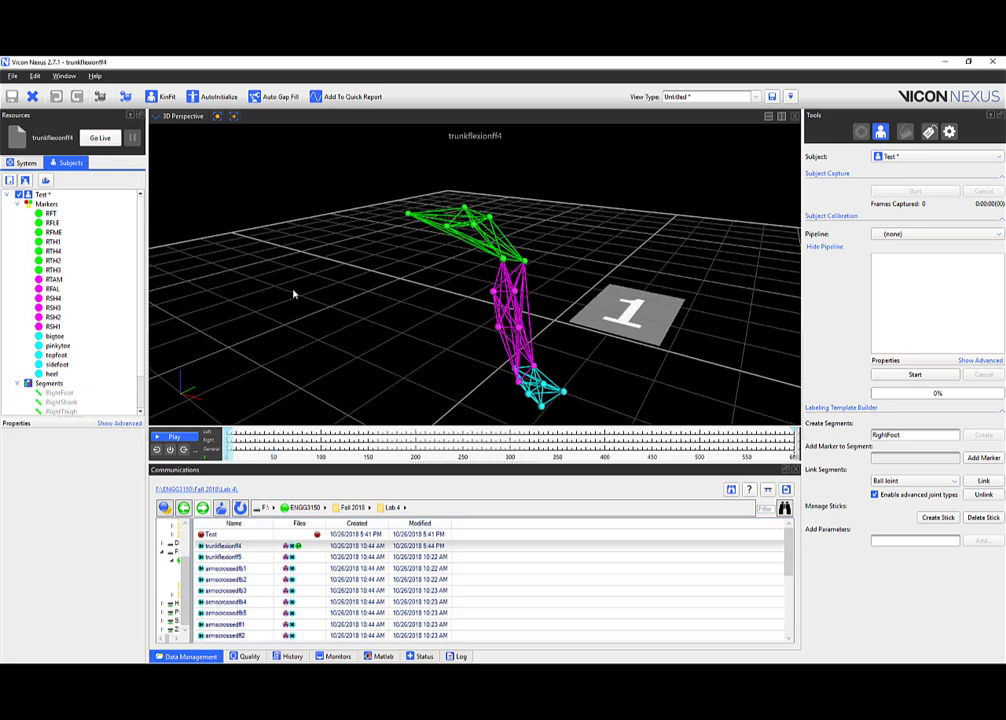
{"action": "right_click", "coordinate": [44, 195]}
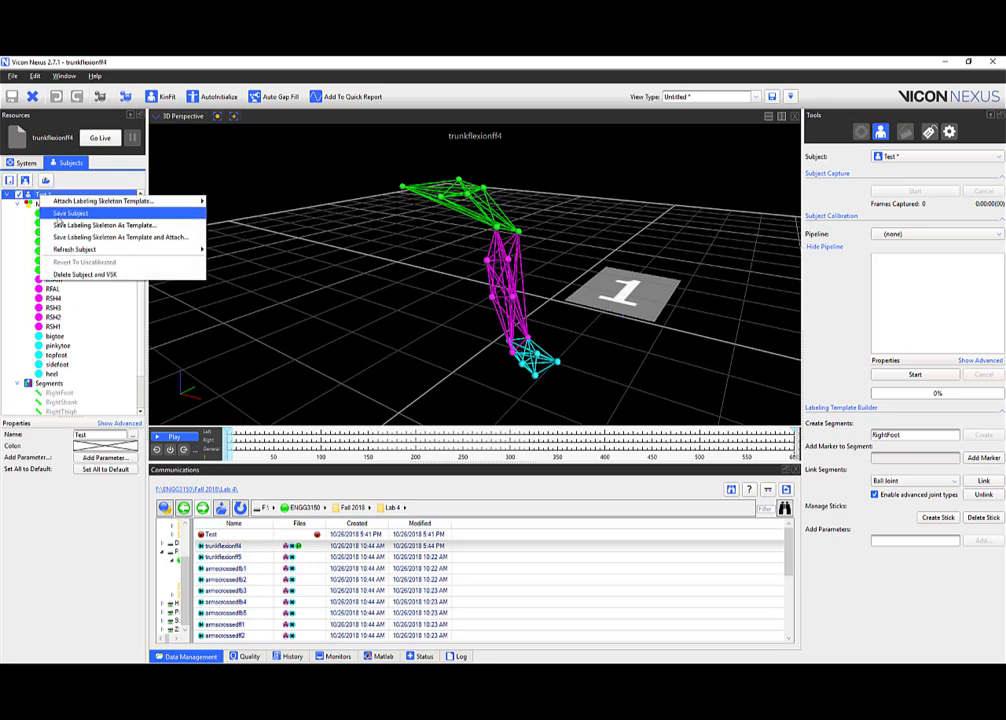
Save the Test subject and toggle its skeleton display off and on.
{"action": "left_click", "coordinate": [60, 214]}
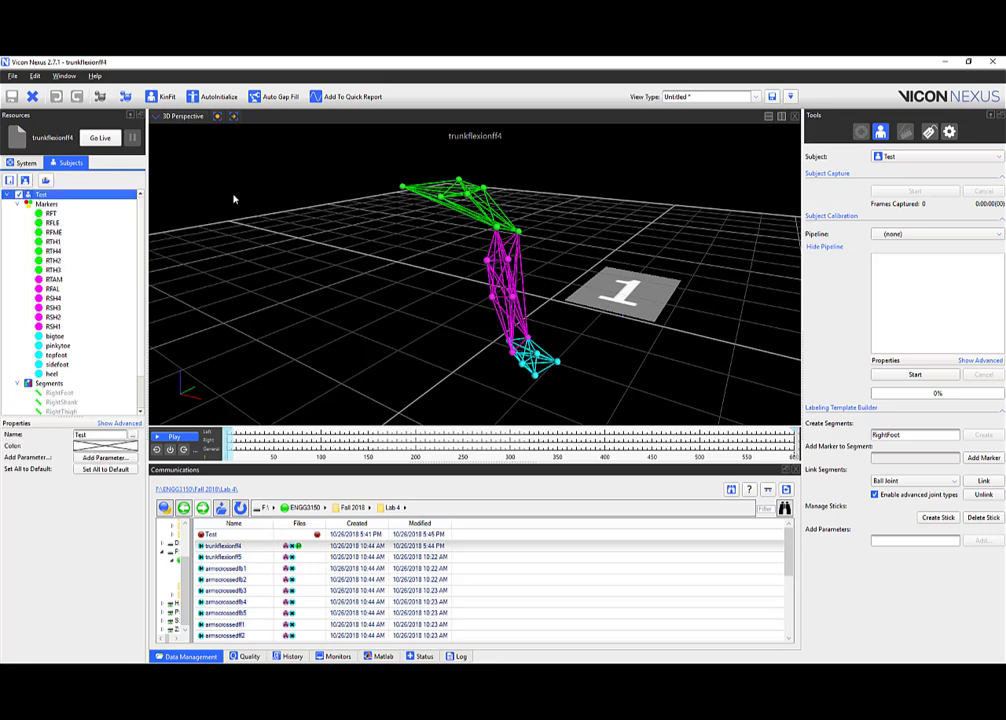
{"action": "left_click", "coordinate": [18, 196]}
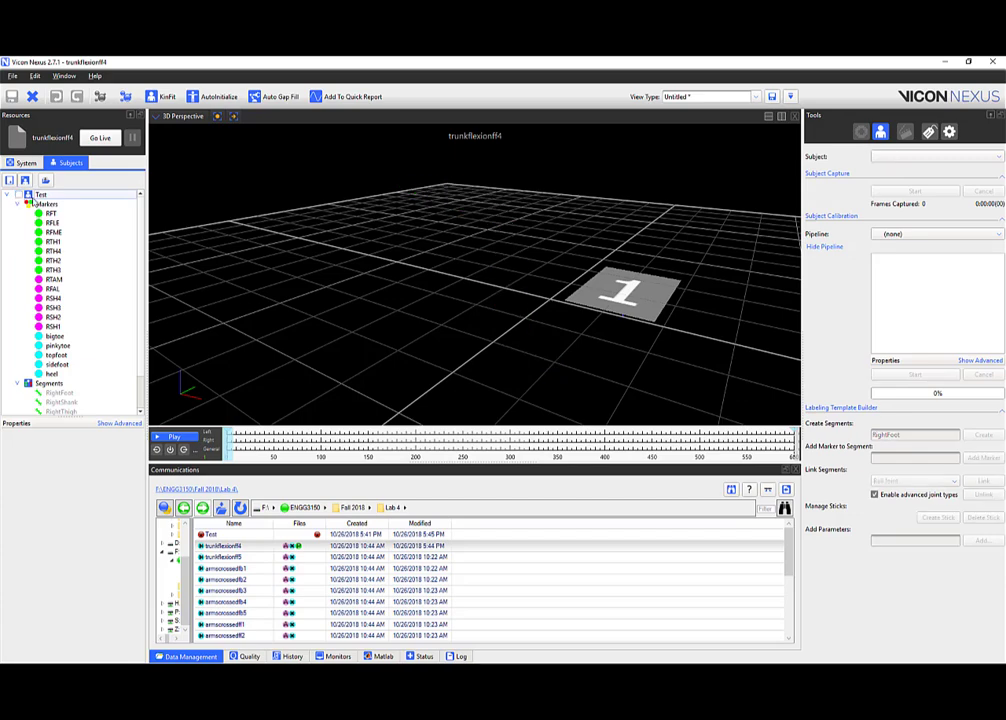
{"action": "left_click", "coordinate": [18, 196]}
{"action": "left_click_drag", "start_coordinate": [329, 232], "coordinate": [182, 222]}
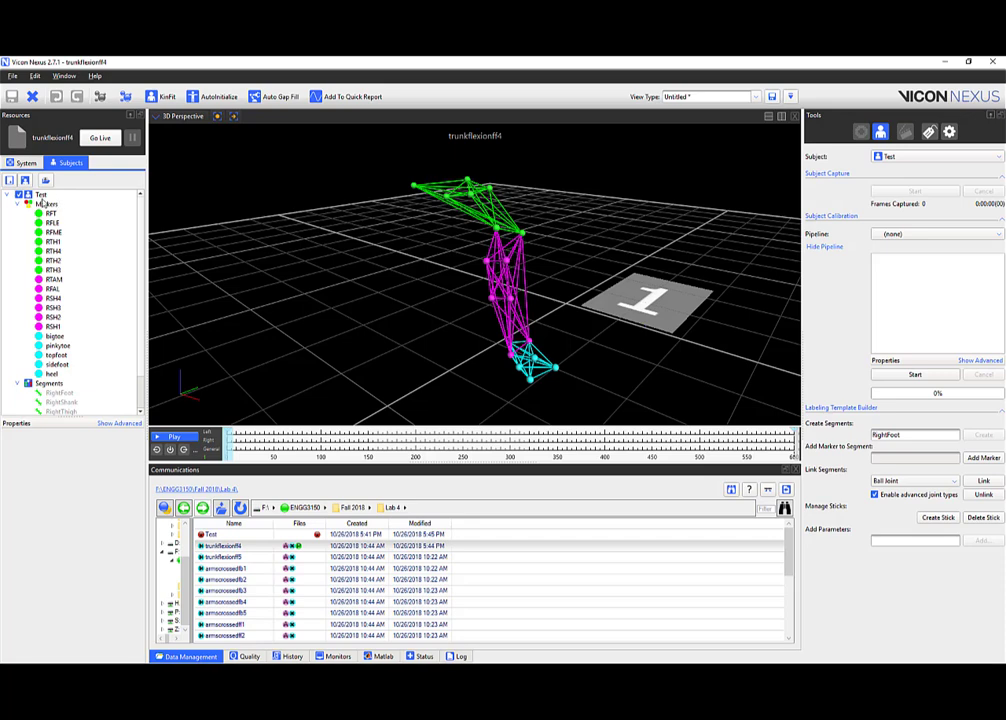
{"action": "scroll", "coordinate": [60, 240], "scroll_direction": "down", "scroll_amount": 1}
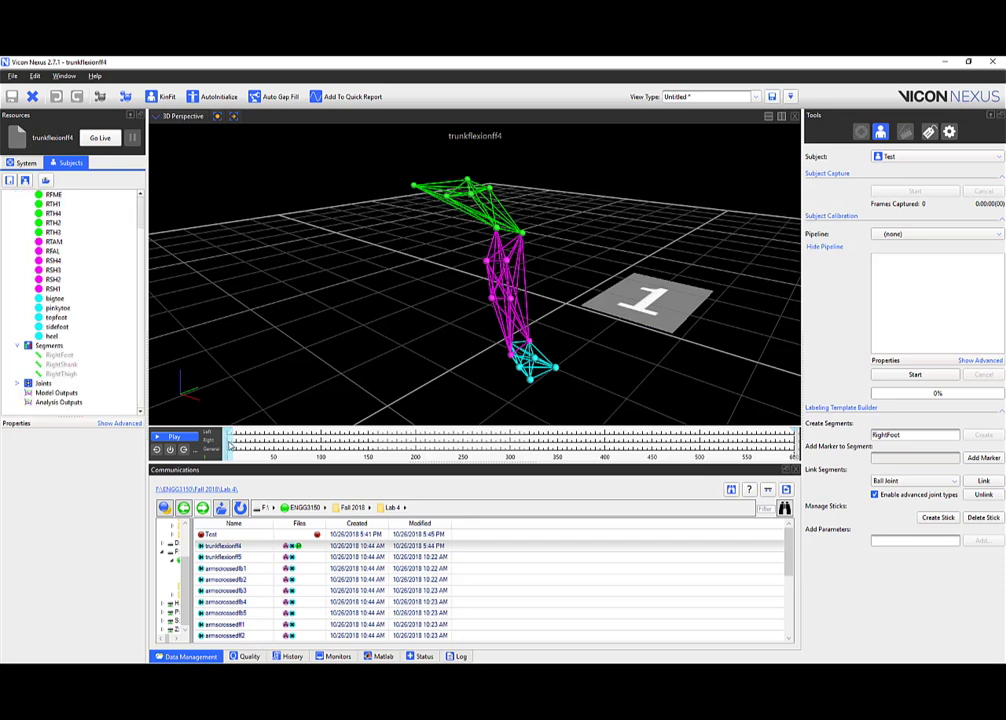
Expand and collapse the Joints, Segments and Markers lists, then orbit the skeleton.
{"action": "left_click", "coordinate": [17, 383]}
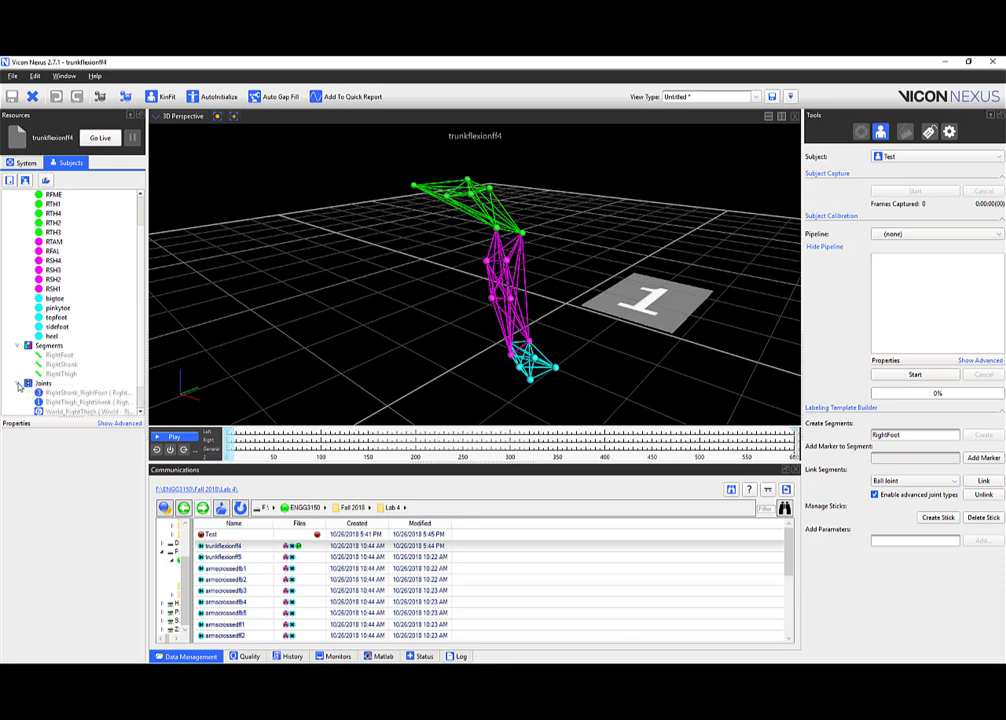
{"action": "scroll", "coordinate": [20, 370], "scroll_direction": "down", "scroll_amount": 1}
{"action": "left_click", "coordinate": [17, 355]}
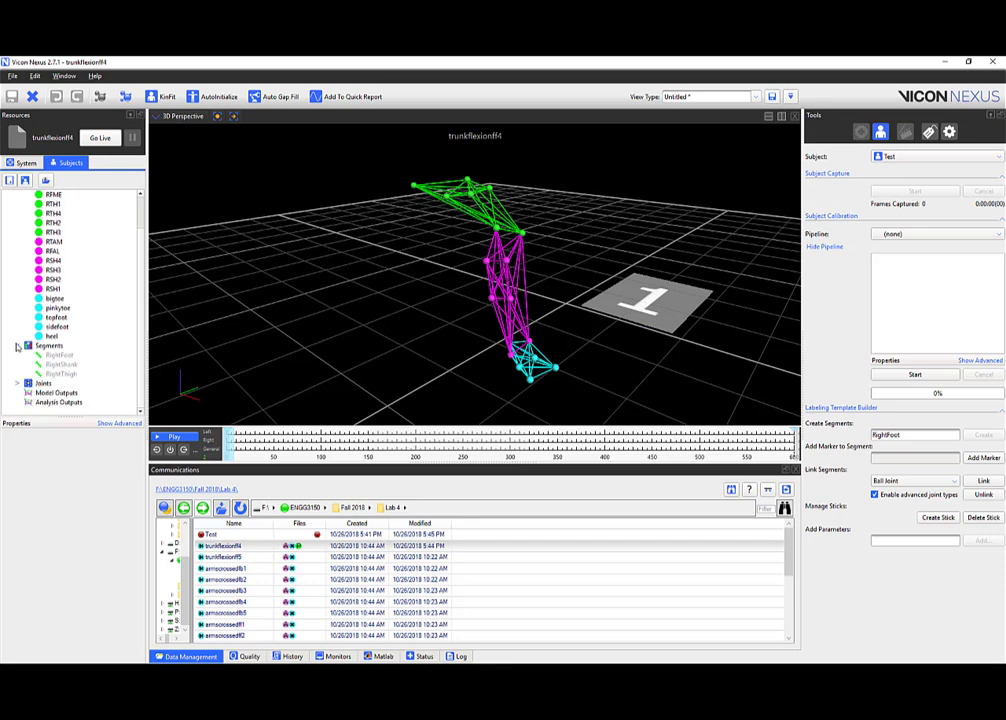
{"action": "left_click", "coordinate": [18, 336]}
{"action": "left_click", "coordinate": [18, 205]}
{"action": "mouse_move", "coordinate": [413, 272]}
{"action": "middle_mouse_down"}
{"action": "mouse_move", "coordinate": [406, 309]}
{"action": "mouse_move", "coordinate": [415, 262]}
{"action": "middle_mouse_up"}
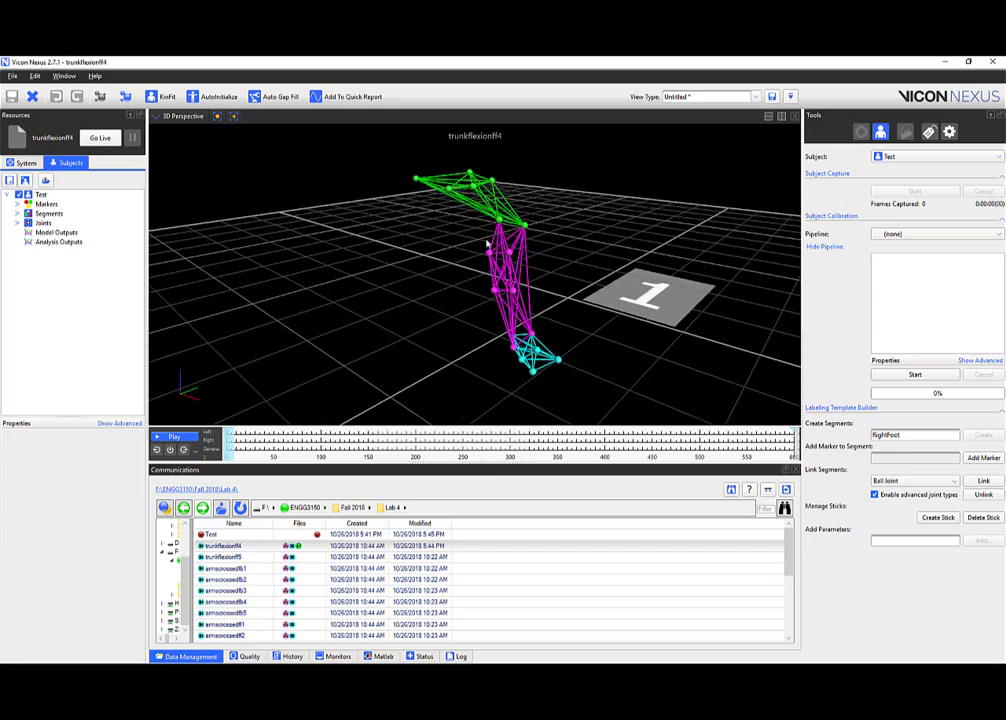
{"action": "left_click_drag", "start_coordinate": [487, 243], "coordinate": [446, 239]}
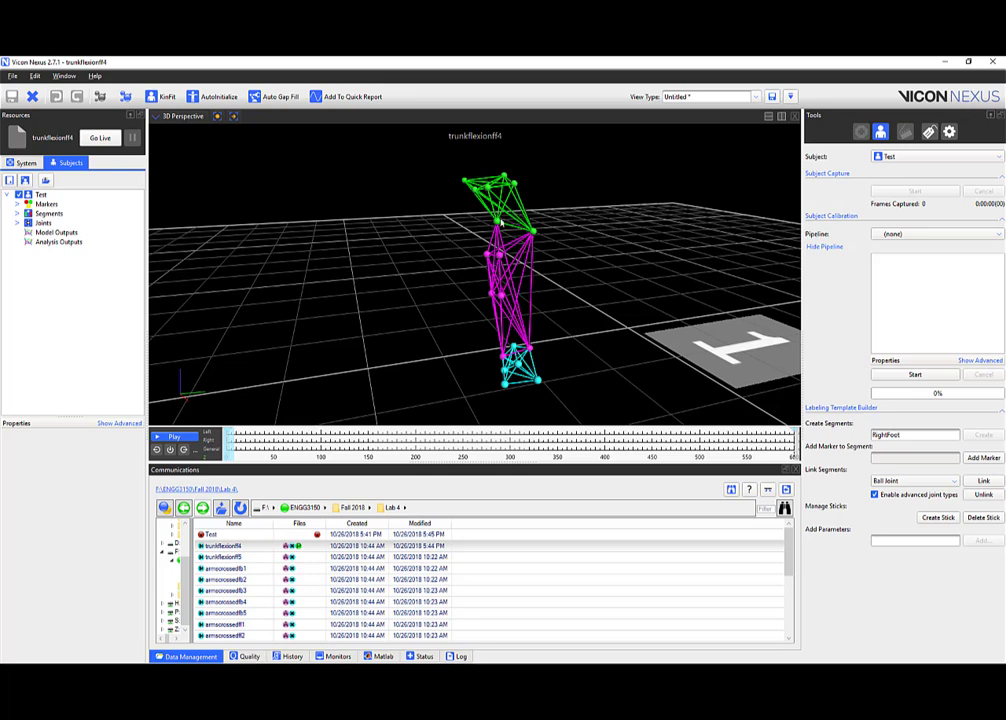
{"action": "left_click_drag", "start_coordinate": [433, 244], "coordinate": [384, 194]}
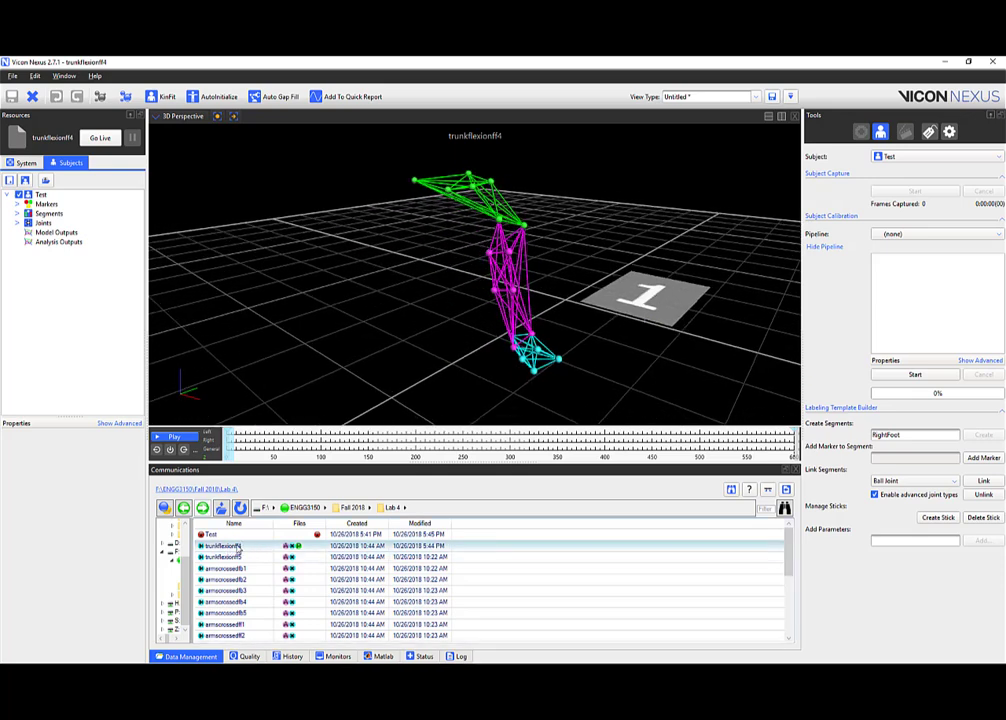
{"action": "left_click_drag", "start_coordinate": [359, 314], "coordinate": [370, 326]}
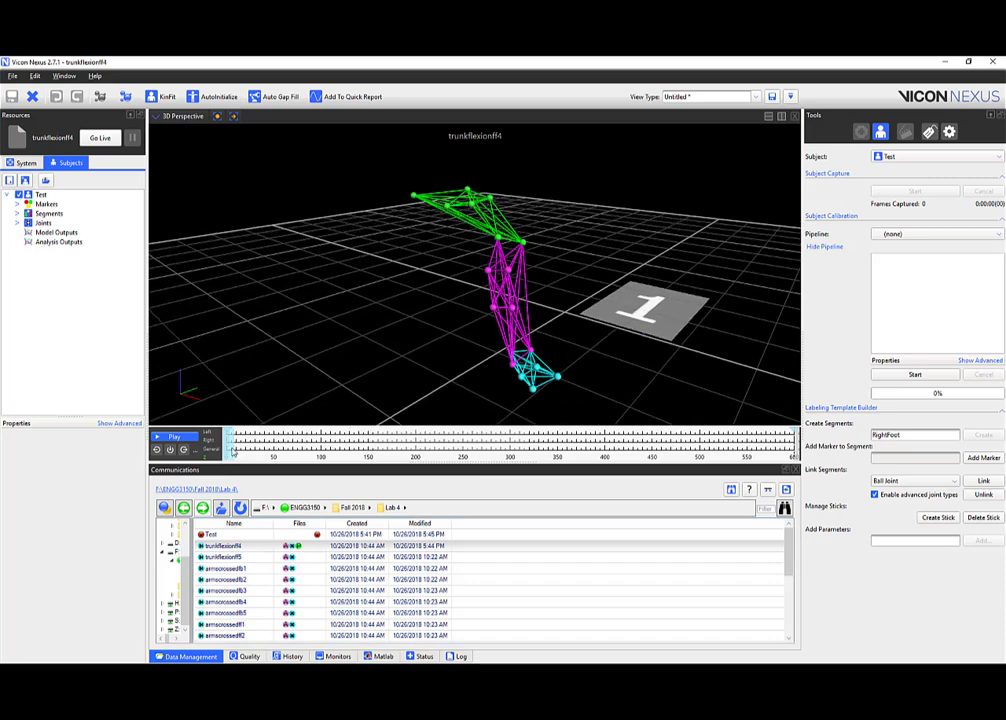
{"action": "left_click_drag", "start_coordinate": [233, 451], "coordinate": [762, 432]}
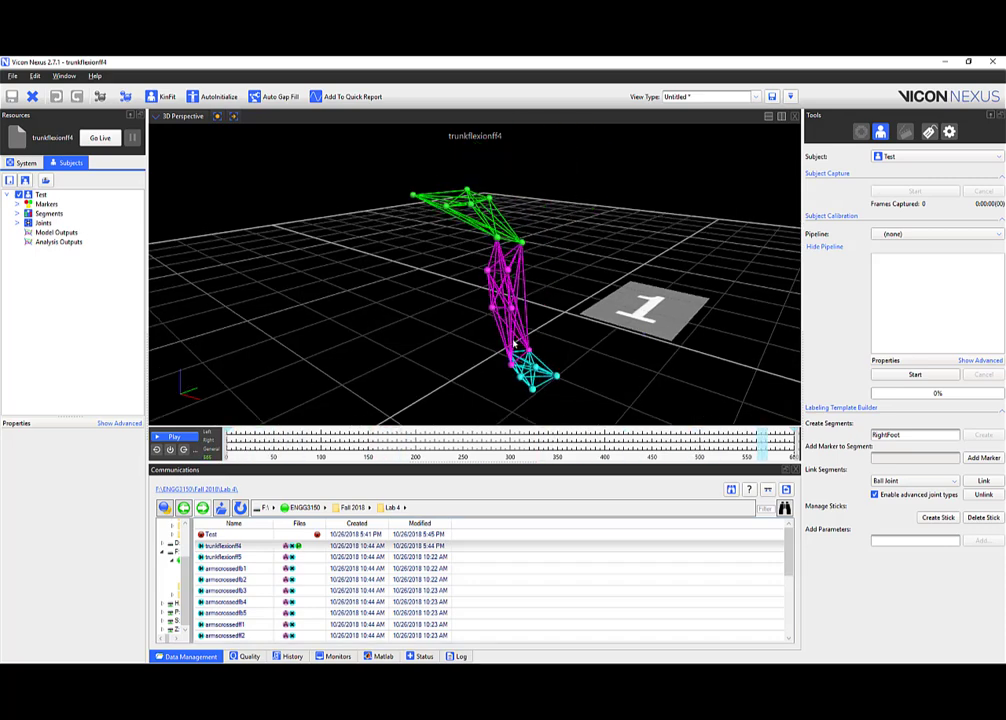
{"action": "left_click_drag", "start_coordinate": [483, 346], "coordinate": [441, 426]}
{"action": "scroll", "coordinate": [519, 348], "scroll_direction": "down", "scroll_amount": 4}
{"action": "left_click_drag", "start_coordinate": [757, 452], "coordinate": [615, 442]}
{"action": "left_click_drag", "start_coordinate": [603, 376], "coordinate": [525, 262]}
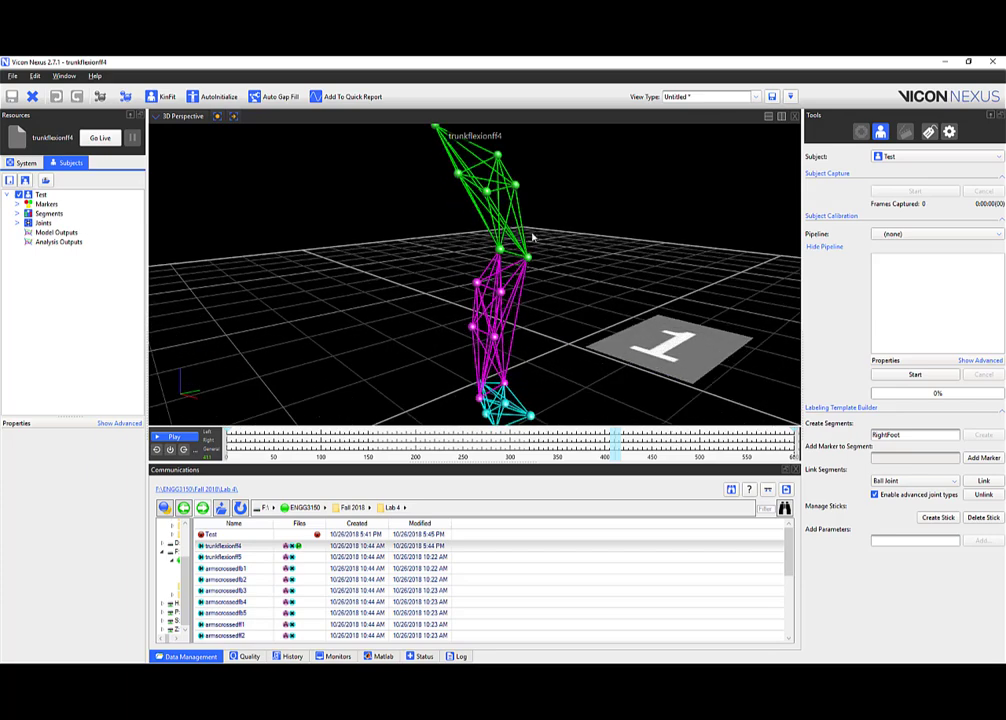
{"action": "left_click_drag", "start_coordinate": [610, 449], "coordinate": [733, 440]}
{"action": "left_click_drag", "start_coordinate": [584, 444], "coordinate": [634, 463]}
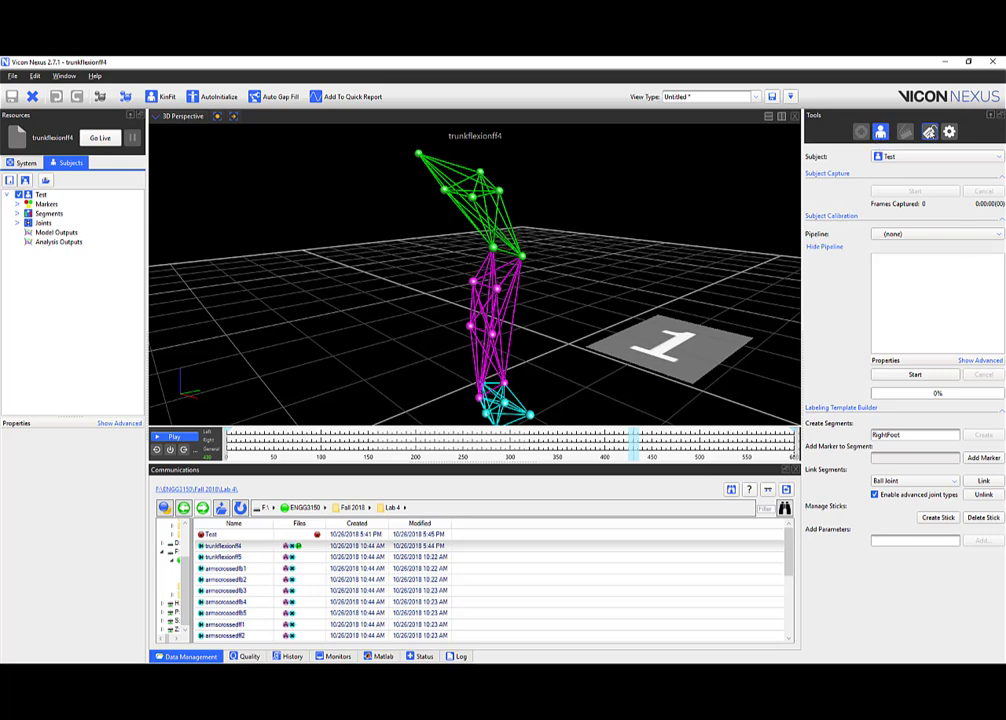
{"action": "left_click", "coordinate": [930, 132]}
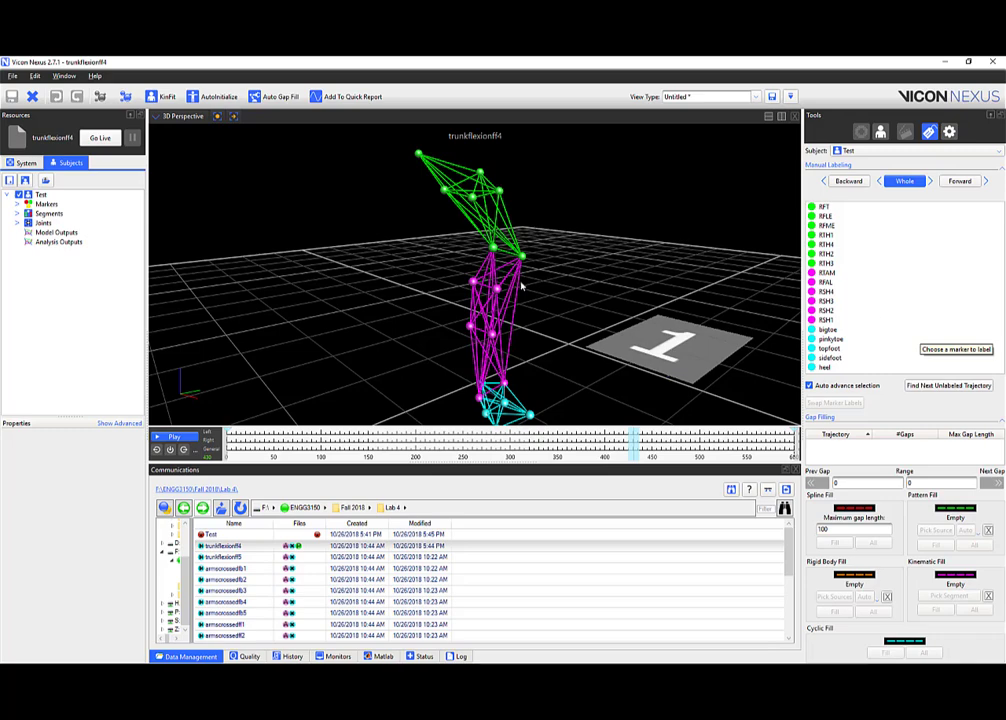
{"action": "left_click_drag", "start_coordinate": [411, 225], "coordinate": [484, 269]}
{"action": "scroll", "coordinate": [505, 247], "scroll_direction": "down", "scroll_amount": 3}
{"action": "scroll", "coordinate": [505, 247], "scroll_direction": "up", "scroll_amount": 2}
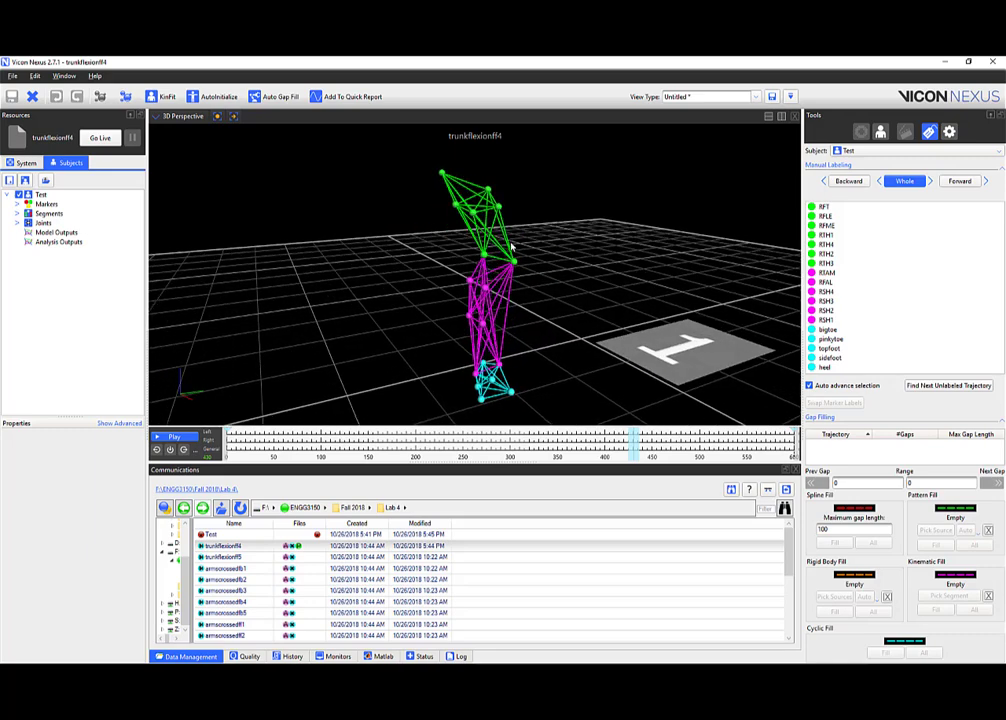
{"action": "scroll", "coordinate": [510, 245], "scroll_direction": "up", "scroll_amount": 5}
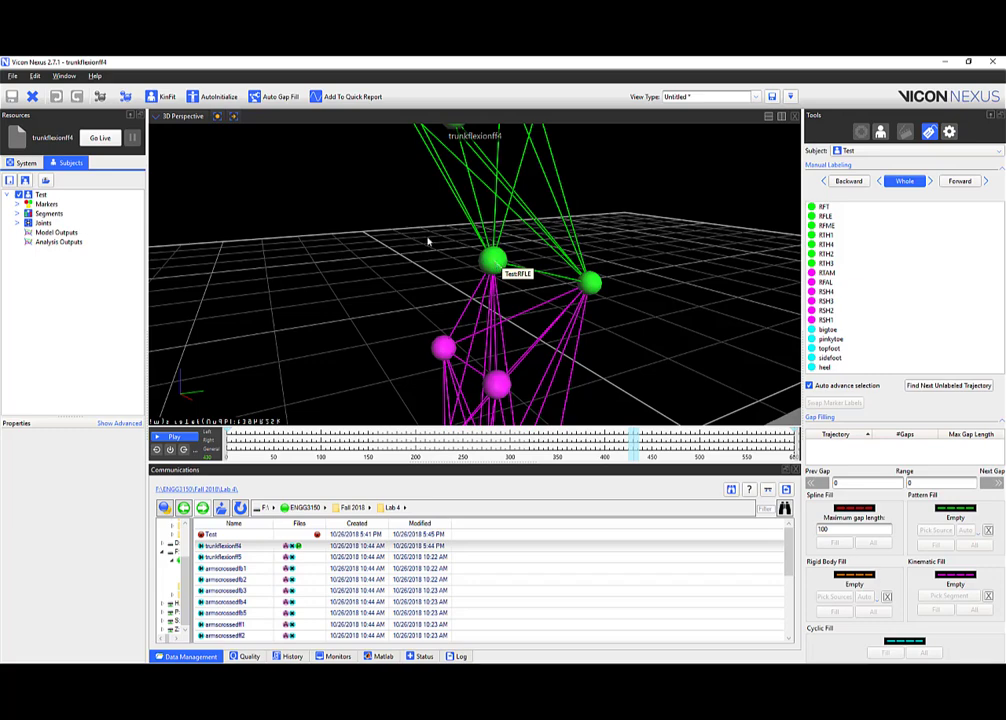
{"action": "scroll", "coordinate": [446, 257], "scroll_direction": "down", "scroll_amount": 5}
{"action": "scroll", "coordinate": [445, 252], "scroll_direction": "up", "scroll_amount": 5}
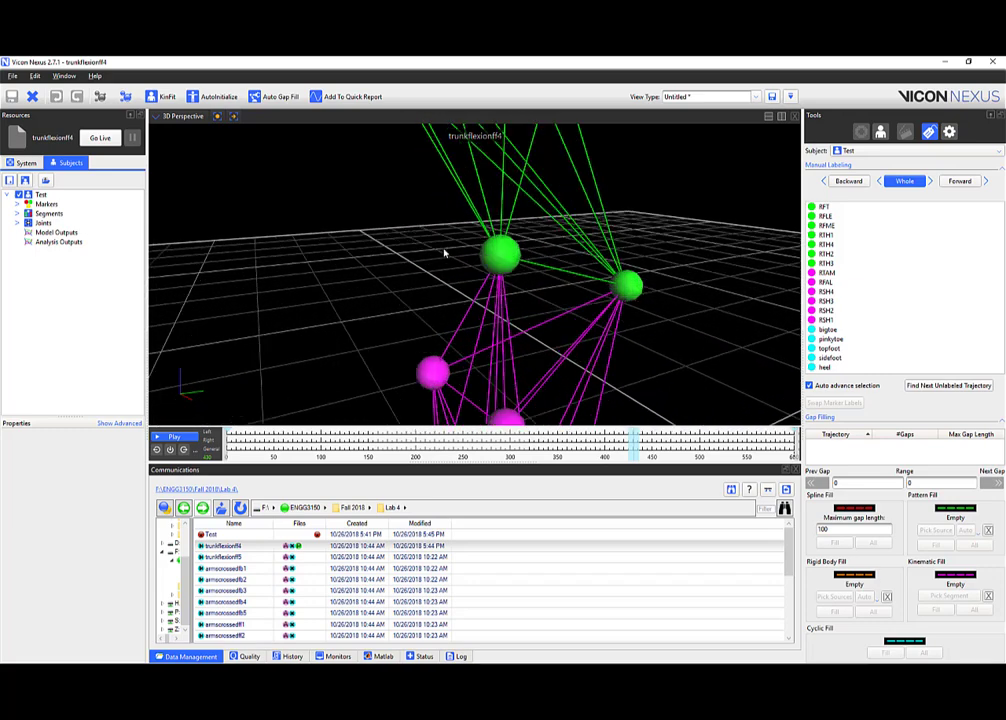
{"action": "middle_click_drag", "start_coordinate": [435, 252], "coordinate": [426, 230]}
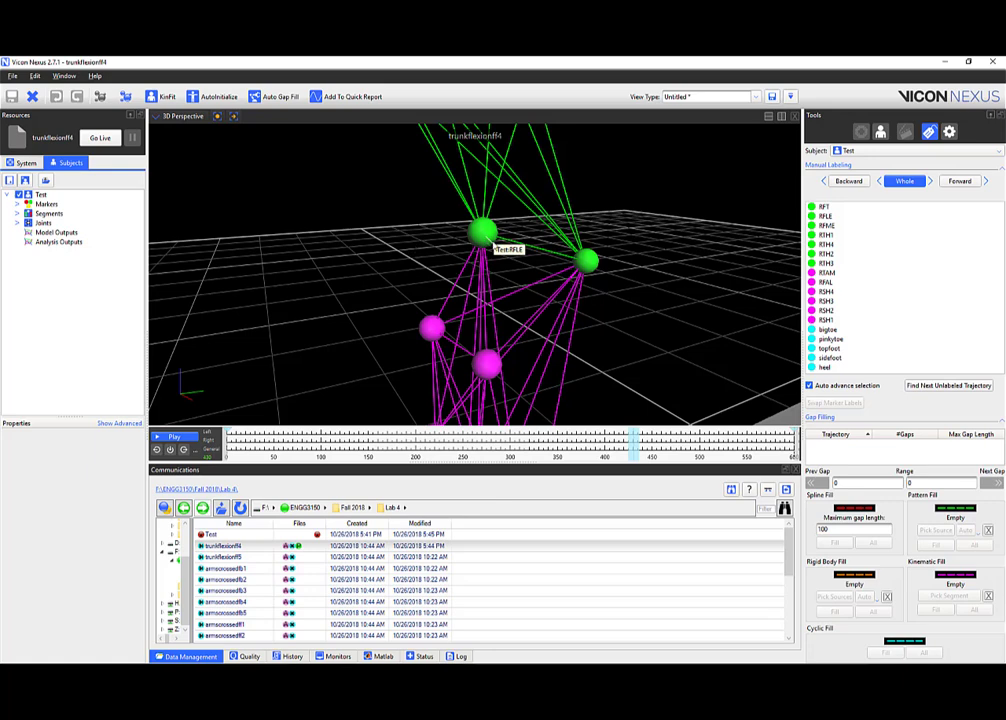
{"action": "left_click", "coordinate": [432, 330]}
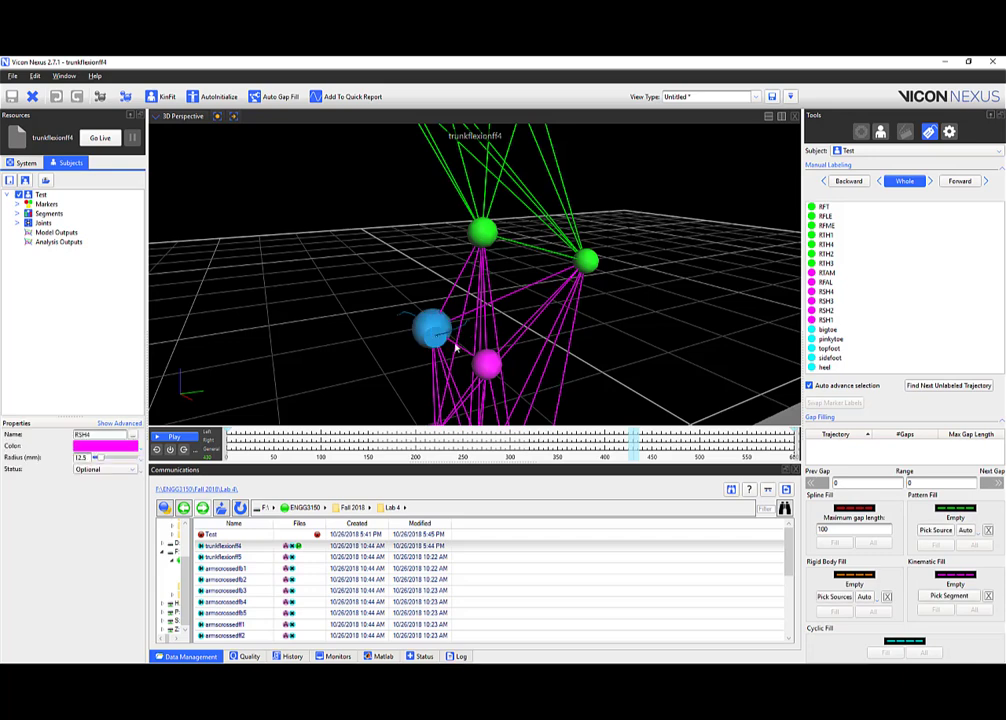
{"action": "left_click", "coordinate": [488, 363]}
{"action": "left_click", "coordinate": [588, 261]}
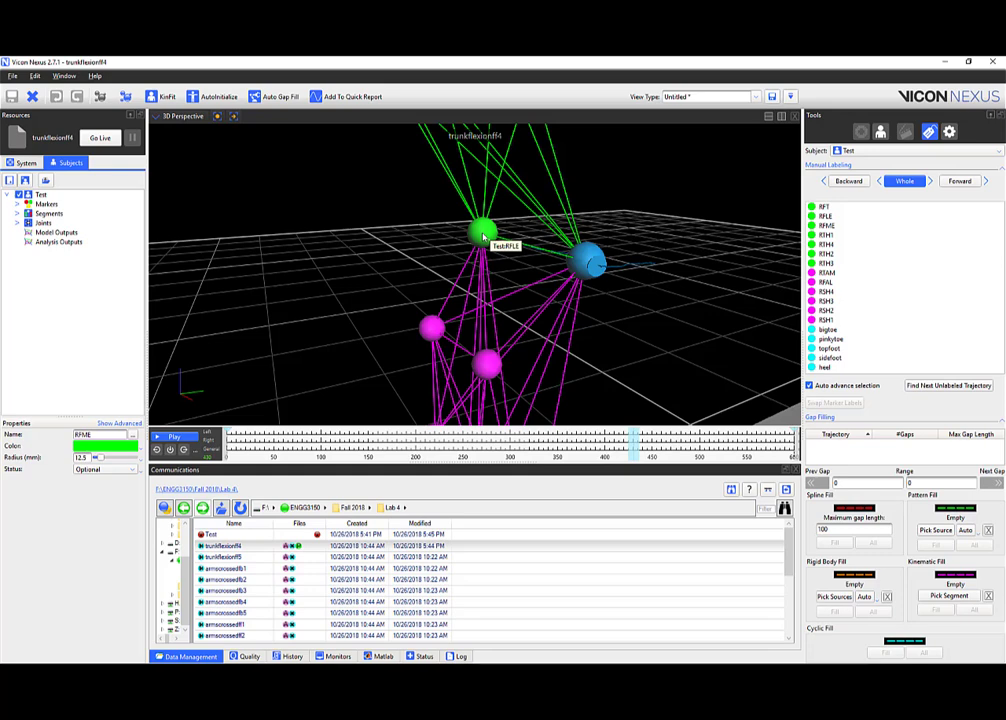
{"action": "left_click", "coordinate": [488, 363]}
{"action": "left_click", "coordinate": [432, 330]}
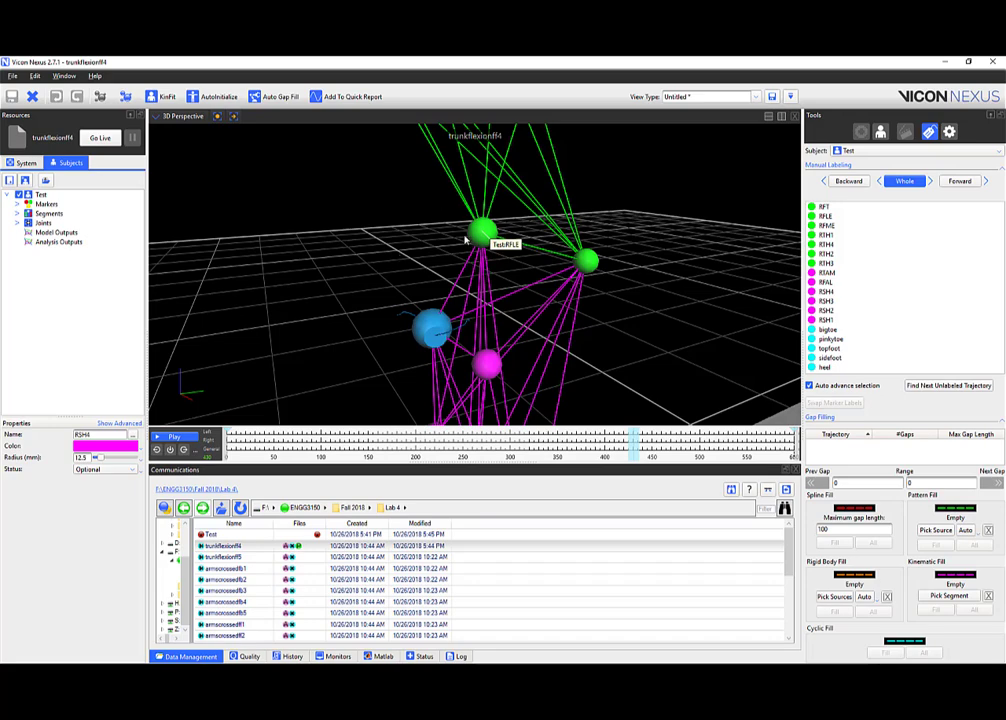
{"action": "scroll", "coordinate": [465, 240], "scroll_direction": "down", "scroll_amount": 5}
{"action": "mouse_move", "coordinate": [632, 459]}
{"action": "left_mouse_down"}
{"action": "mouse_move", "coordinate": [459, 440]}
{"action": "mouse_move", "coordinate": [694, 441]}
{"action": "mouse_move", "coordinate": [788, 454]}
{"action": "mouse_move", "coordinate": [230, 456]}
{"action": "left_mouse_up"}
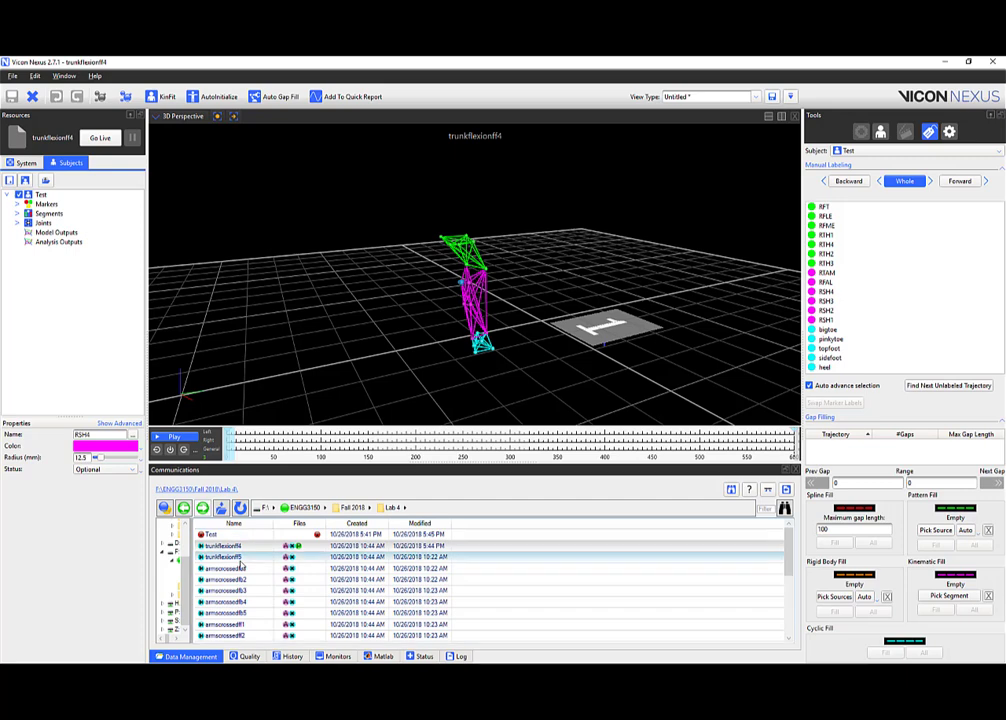
Load trunkflexionff5, run Reconstruct and Label, and scrub through its frames.
{"action": "double_click", "coordinate": [238, 558]}
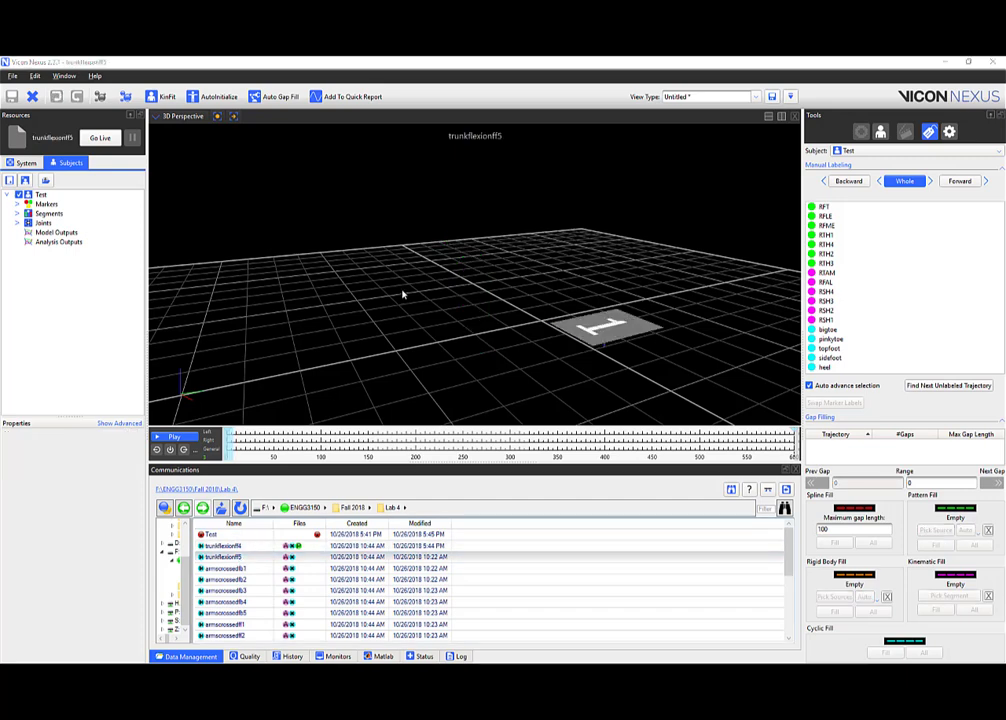
{"action": "right_click_drag", "start_coordinate": [404, 294], "coordinate": [406, 341]}
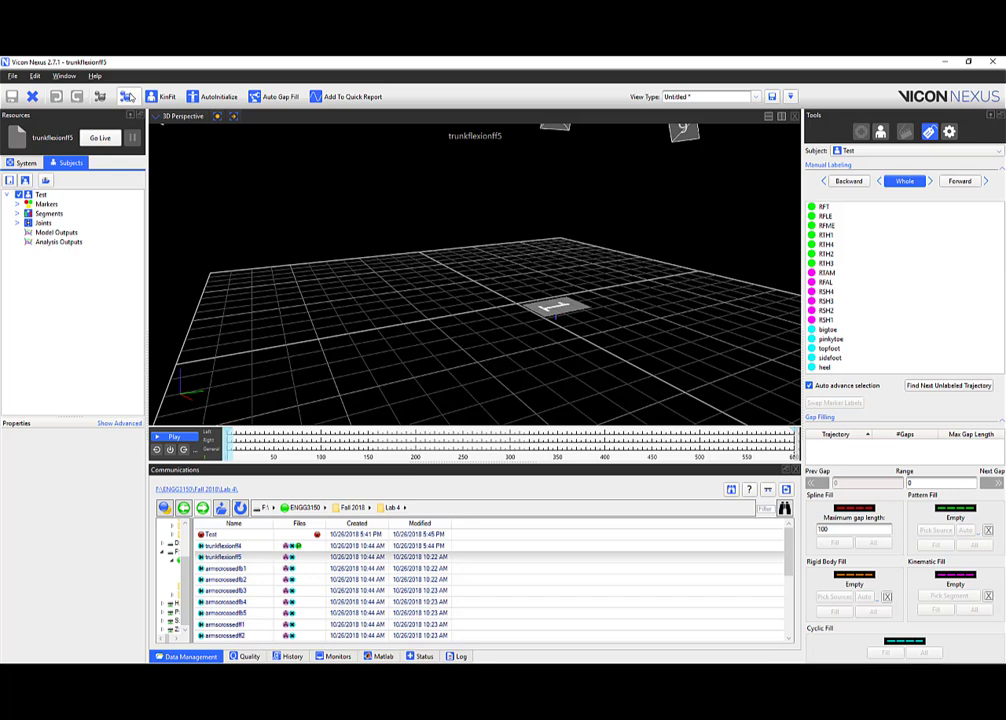
{"action": "left_click", "coordinate": [127, 96]}
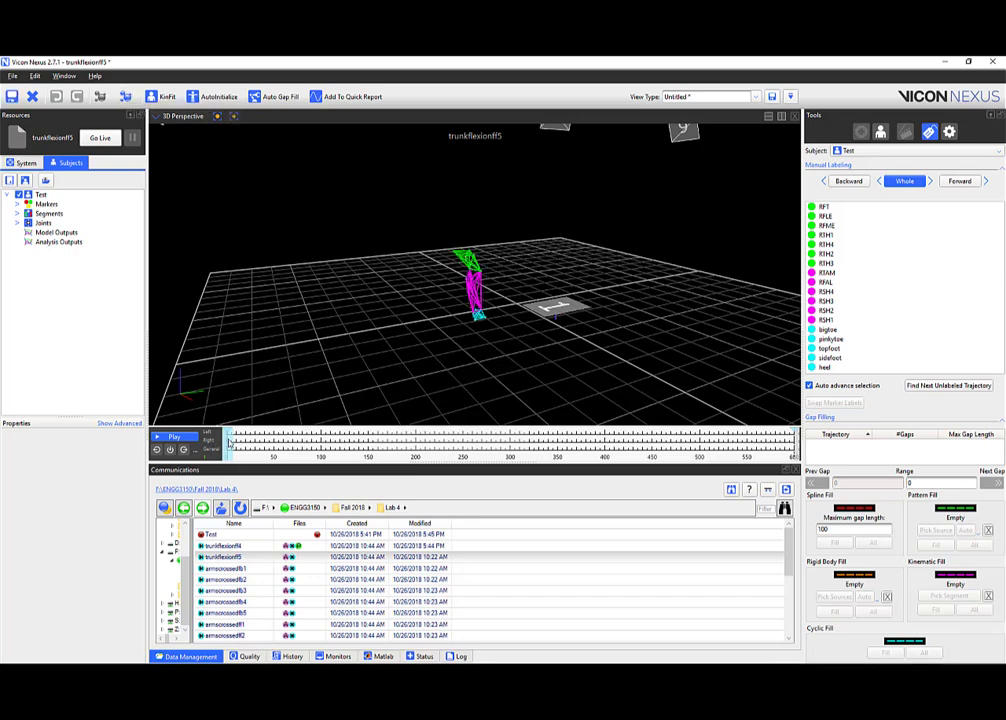
{"action": "left_click_drag", "start_coordinate": [229, 443], "coordinate": [264, 451]}
{"action": "left_click_drag", "start_coordinate": [304, 388], "coordinate": [360, 381]}
{"action": "scroll", "coordinate": [482, 264], "scroll_direction": "up", "scroll_amount": 10}
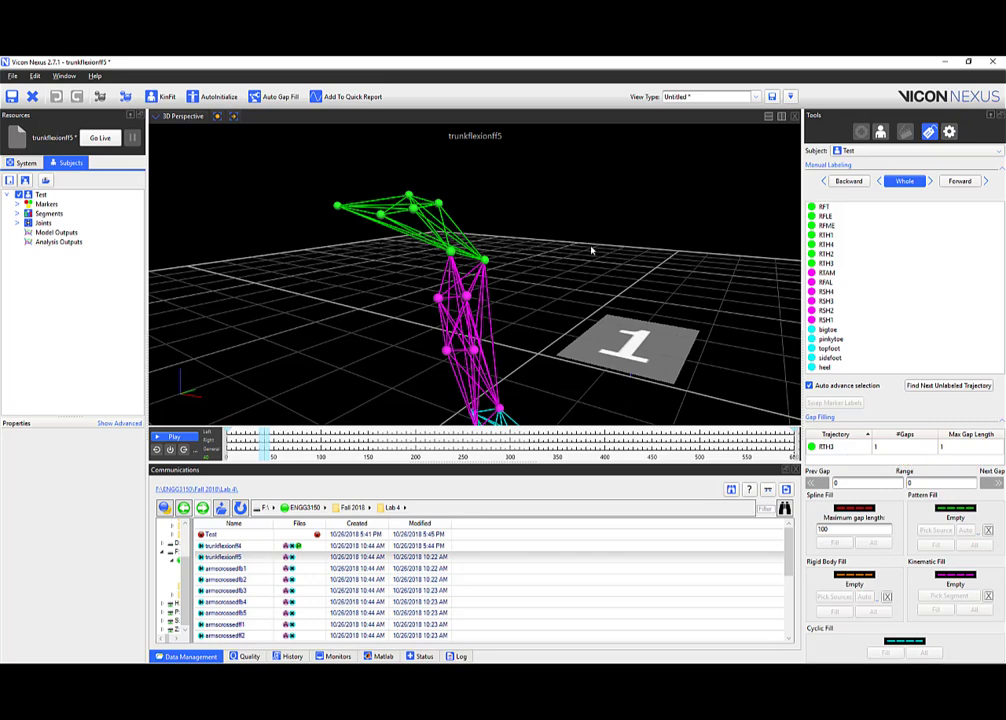
Jump to RTH3's gap near frame 438 and orbit the leg model to inspect it.
{"action": "left_click_drag", "start_coordinate": [592, 248], "coordinate": [573, 224]}
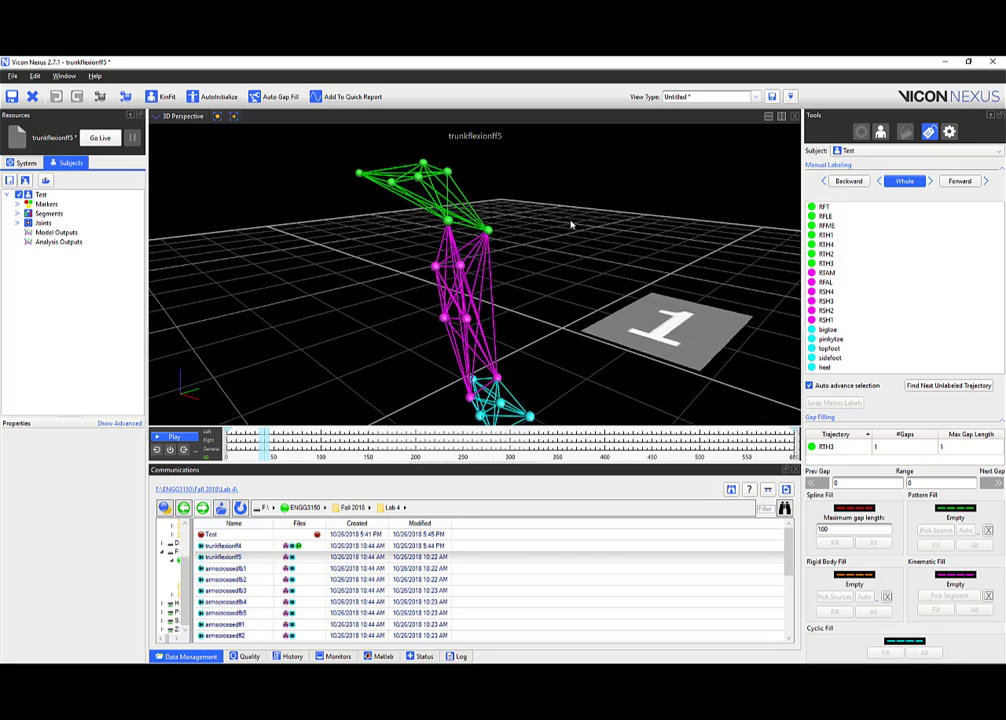
{"action": "left_click", "coordinate": [840, 447]}
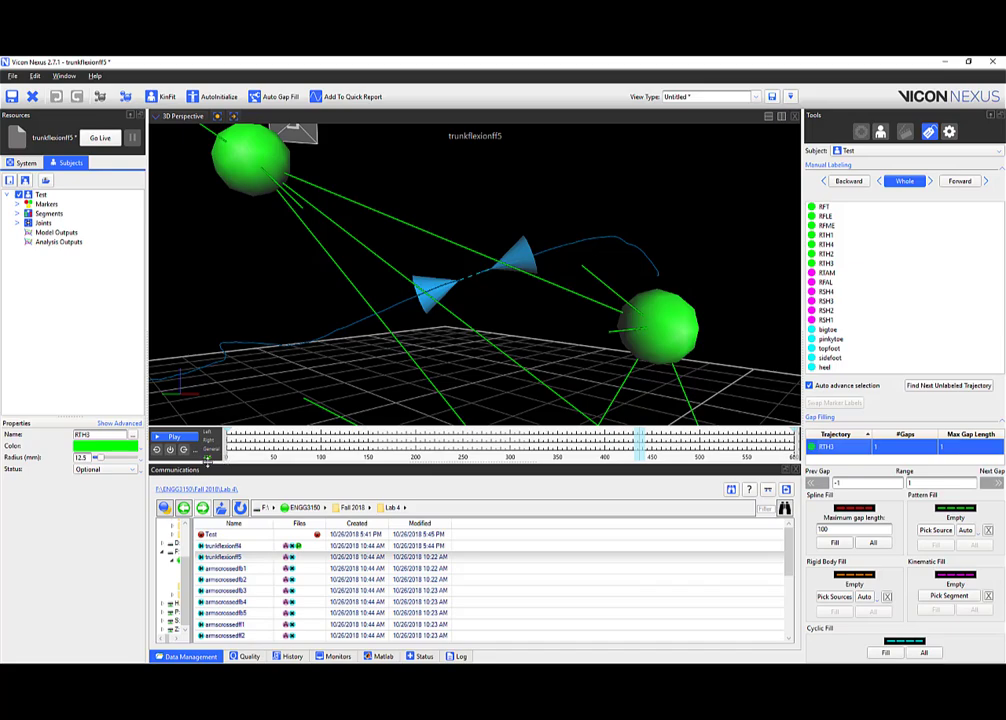
{"action": "right_click_drag", "start_coordinate": [438, 238], "coordinate": [430, 286]}
{"action": "left_click_drag", "start_coordinate": [430, 287], "coordinate": [347, 300]}
{"action": "scroll", "coordinate": [462, 262], "scroll_direction": "up", "scroll_amount": 10}
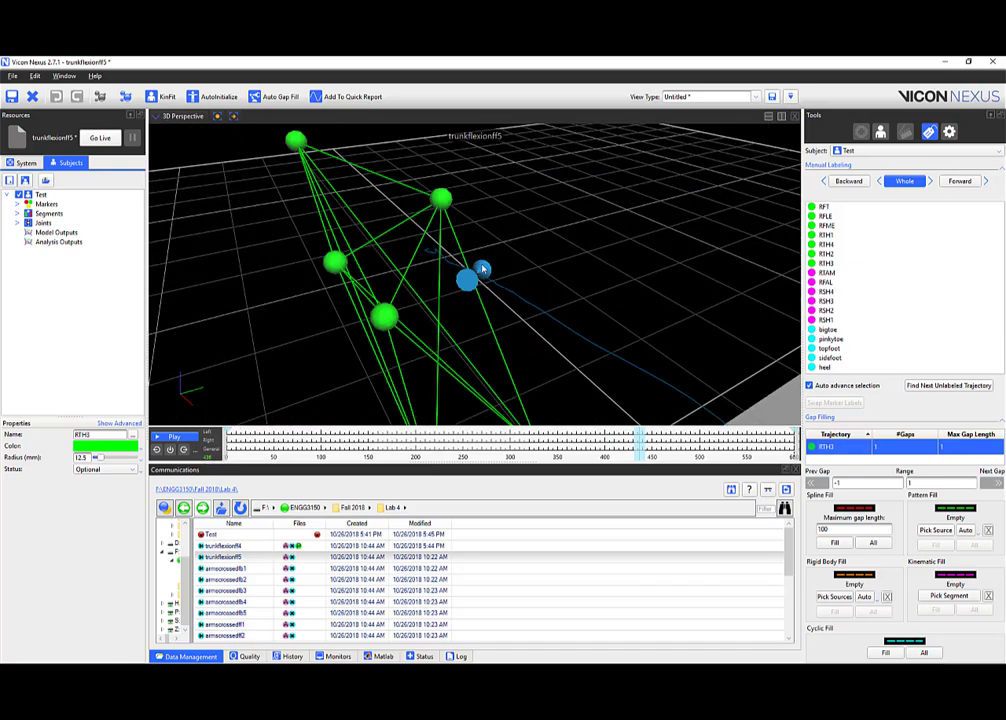
{"action": "mouse_move", "coordinate": [418, 284]}
{"action": "left_mouse_down"}
{"action": "mouse_move", "coordinate": [422, 312]}
{"action": "mouse_move", "coordinate": [386, 325]}
{"action": "mouse_move", "coordinate": [424, 270]}
{"action": "left_mouse_up"}
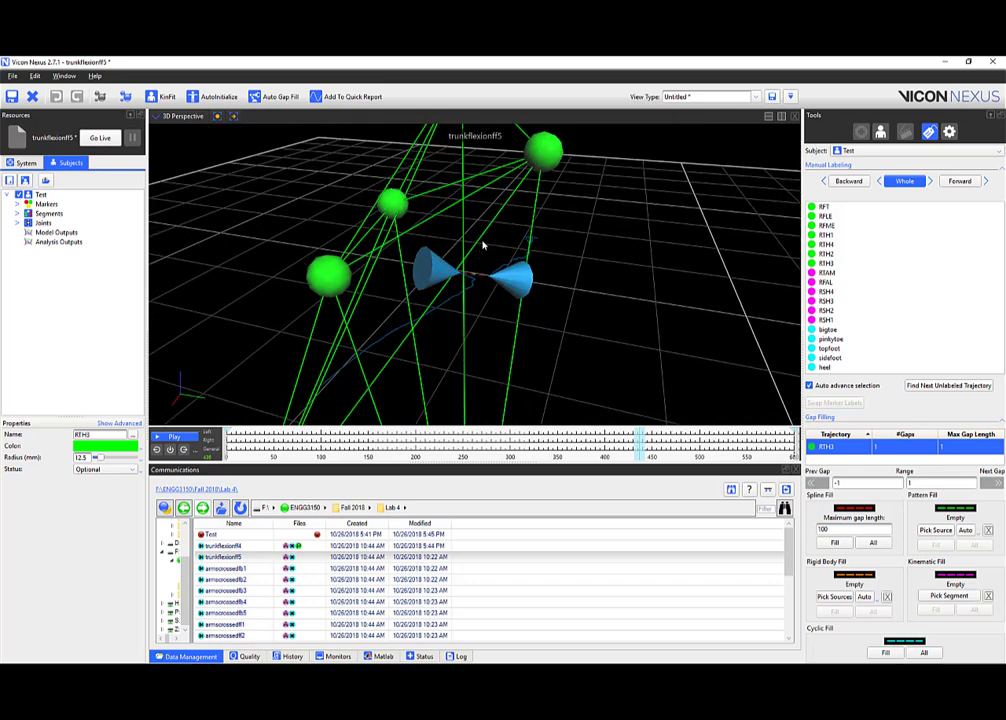
Step one frame either side of the gap, then reselect RTH3's gap and centre it in view.
{"action": "key", "text": "Left"}
{"action": "left_click", "coordinate": [595, 244]}
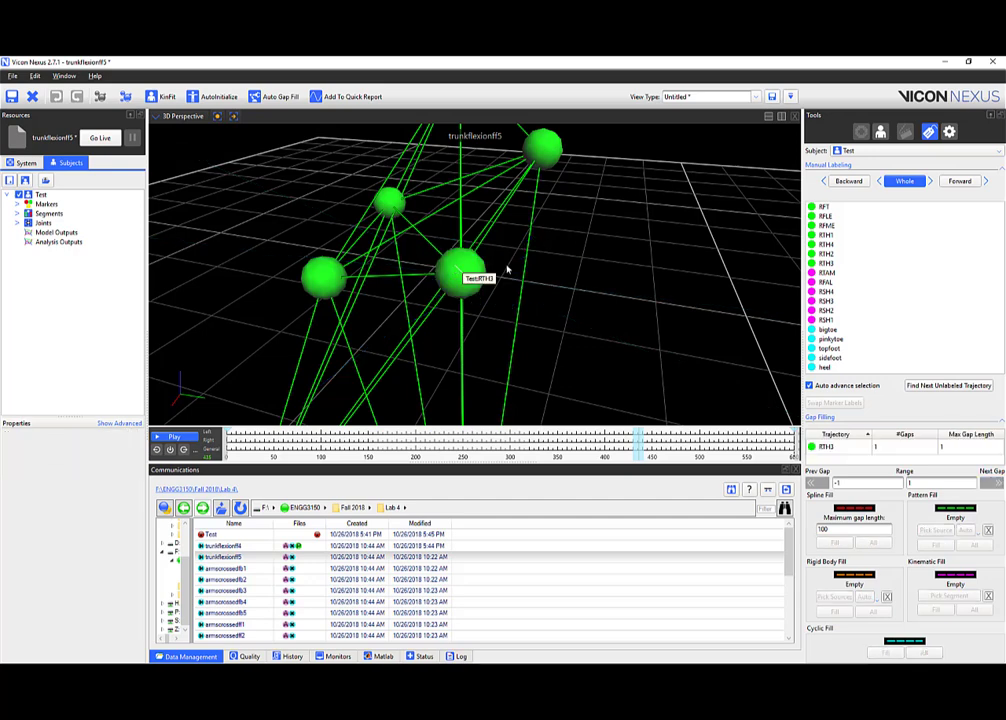
{"action": "key", "text": "Right"}
{"action": "key", "text": "Left"}
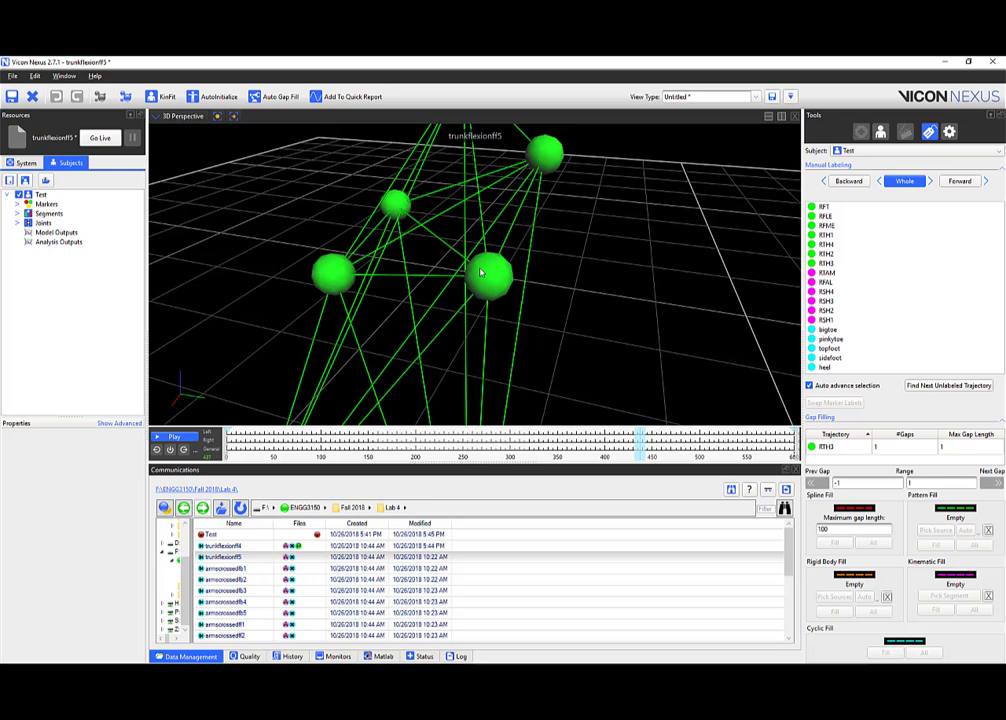
{"action": "left_click", "coordinate": [836, 446]}
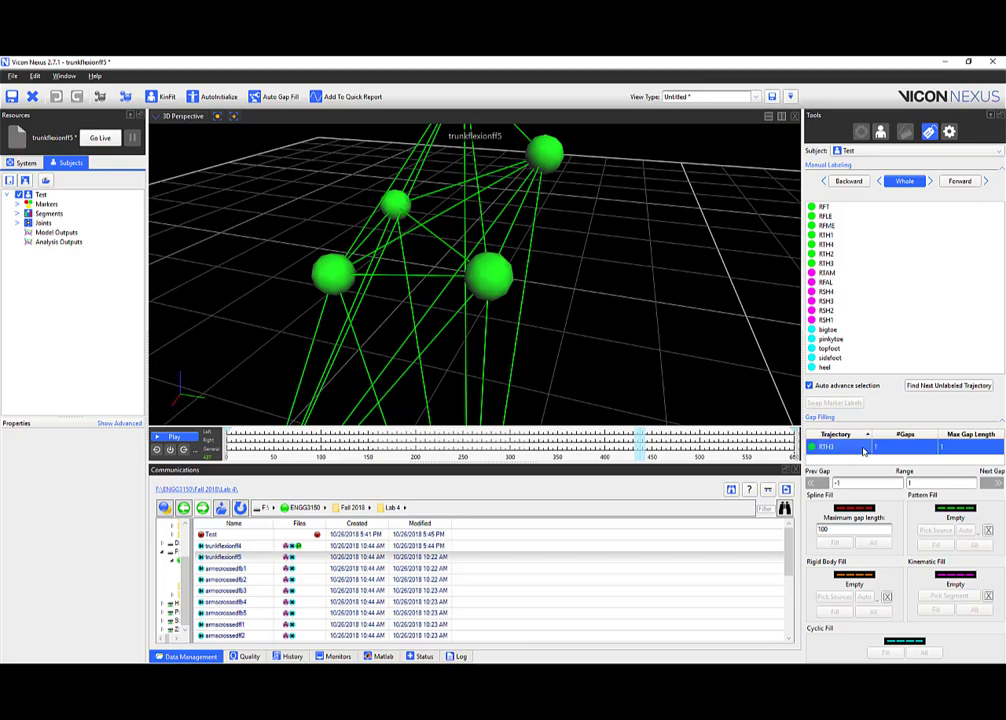
{"action": "right_click_drag", "start_coordinate": [631, 218], "coordinate": [556, 224]}
{"action": "left_click_drag", "start_coordinate": [581, 239], "coordinate": [445, 291]}
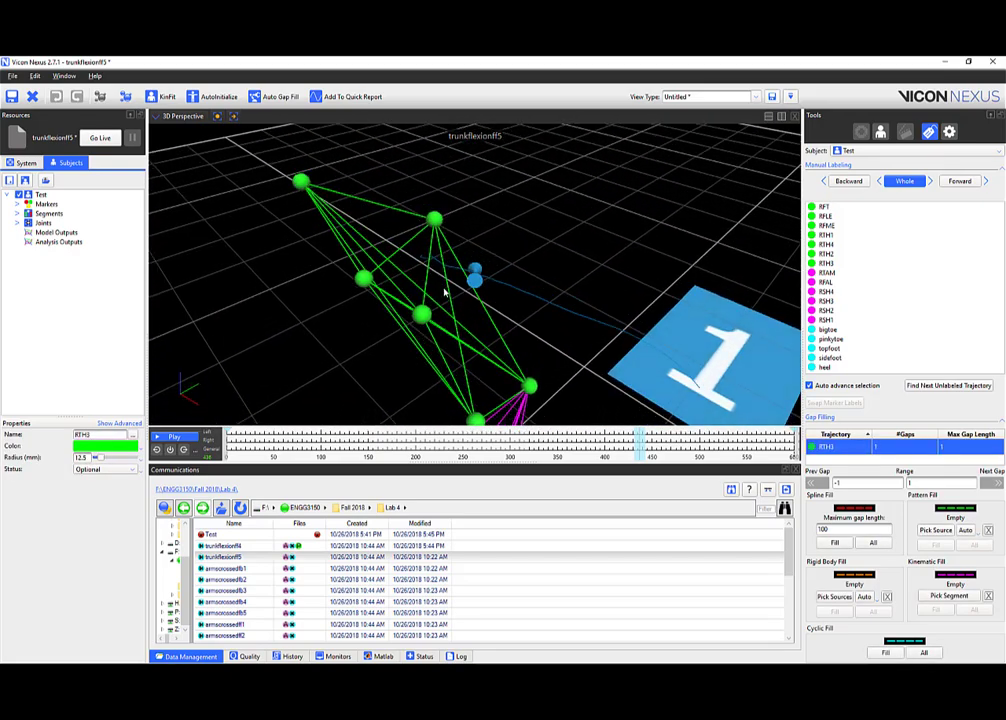
{"action": "right_click_drag", "start_coordinate": [445, 291], "coordinate": [443, 281]}
{"action": "middle_click_drag", "start_coordinate": [443, 281], "coordinate": [516, 287]}
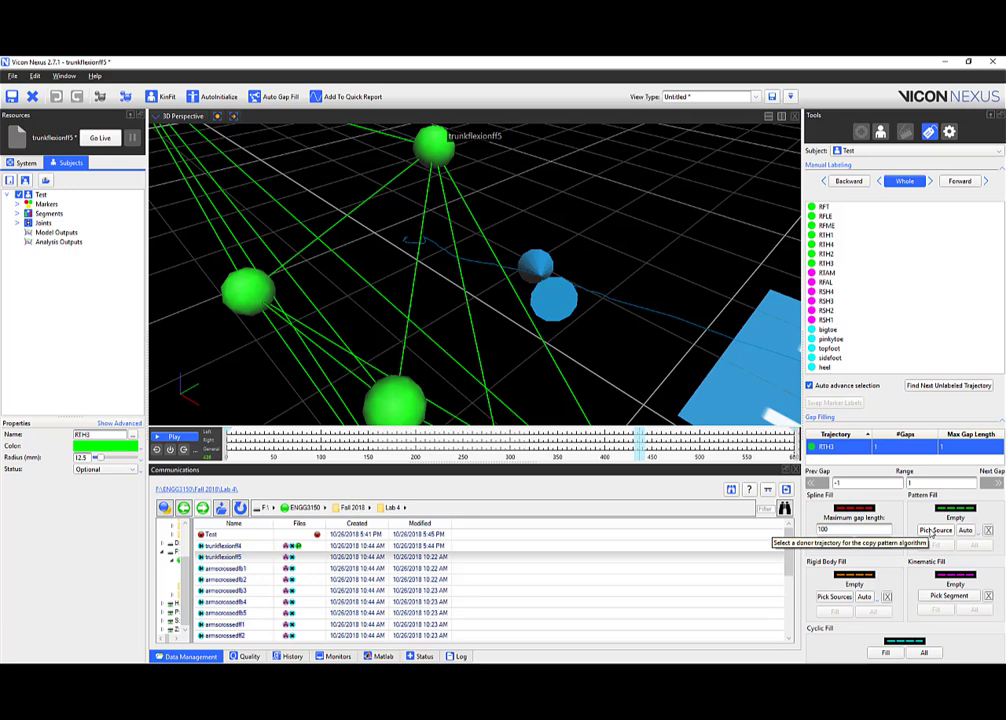
Start picking a pattern-fill donor and frame the thigh markers at the gap's first frame.
{"action": "left_click", "coordinate": [932, 532]}
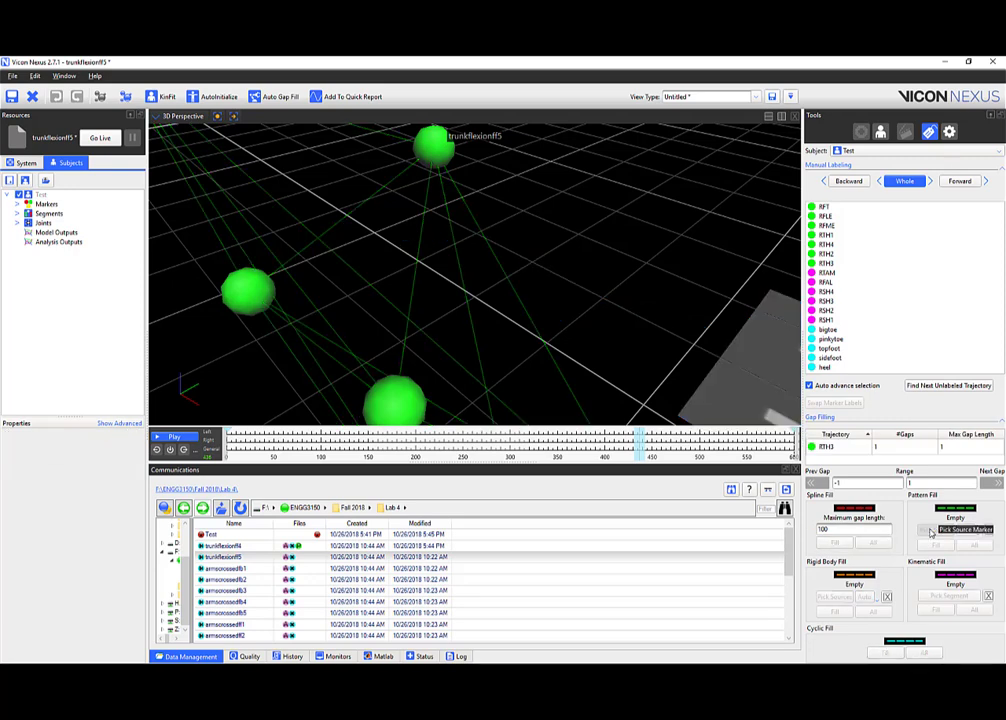
{"action": "scroll", "coordinate": [555, 240], "scroll_direction": "down", "scroll_amount": 3}
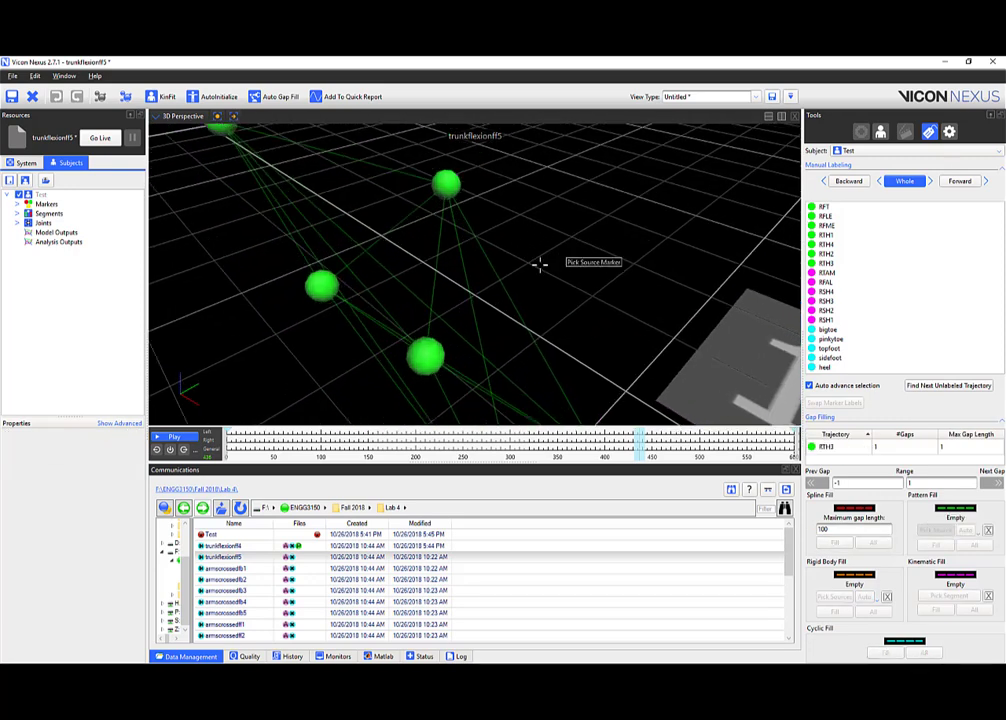
{"action": "scroll", "coordinate": [537, 252], "scroll_direction": "down", "scroll_amount": 5}
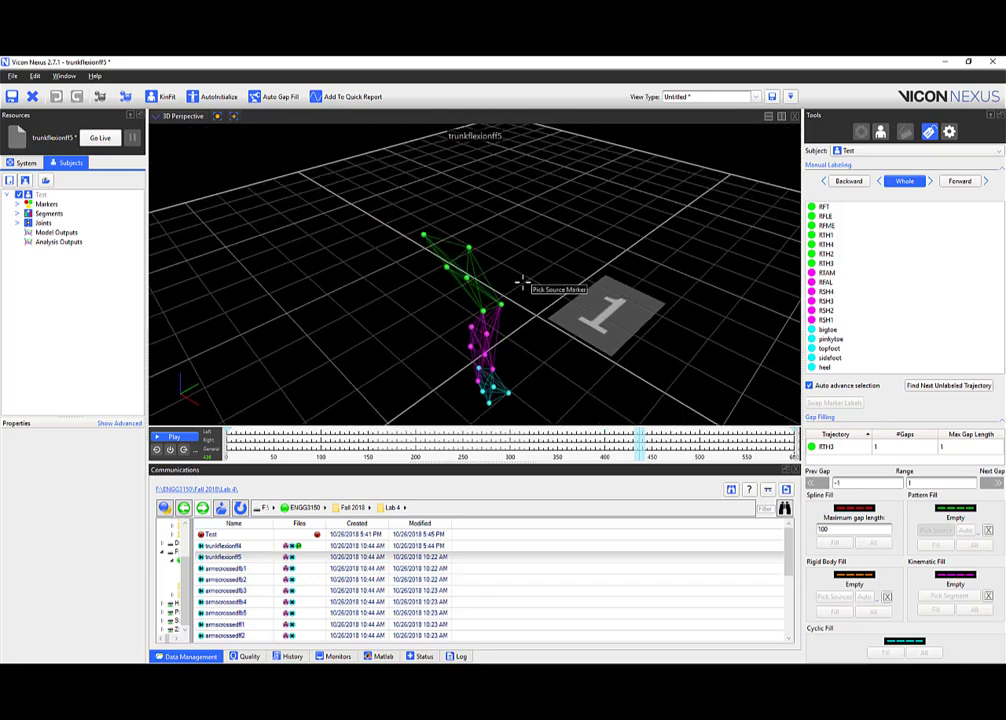
{"action": "right_click_drag", "start_coordinate": [508, 307], "coordinate": [582, 290]}
{"action": "middle_click_drag", "start_coordinate": [582, 290], "coordinate": [576, 367]}
{"action": "mouse_move", "coordinate": [576, 367]}
{"action": "right_mouse_down"}
{"action": "mouse_move", "coordinate": [588, 314]}
{"action": "mouse_move", "coordinate": [523, 287]}
{"action": "mouse_move", "coordinate": [525, 270]}
{"action": "right_mouse_up"}
{"action": "middle_click_drag", "start_coordinate": [525, 270], "coordinate": [513, 258]}
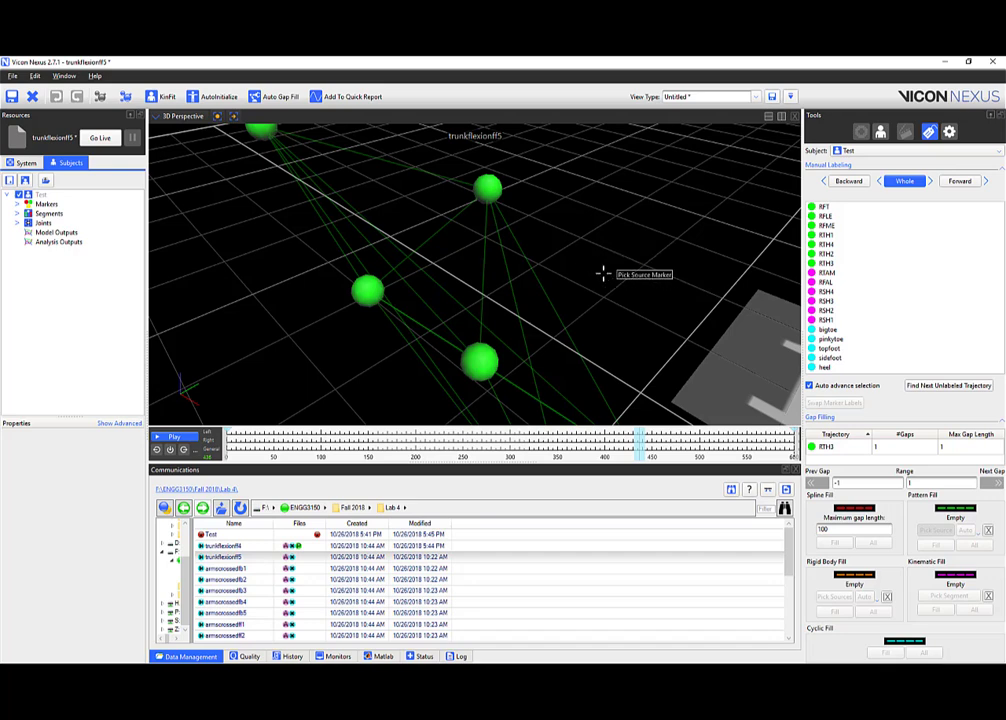
{"action": "key", "text": "Left"}
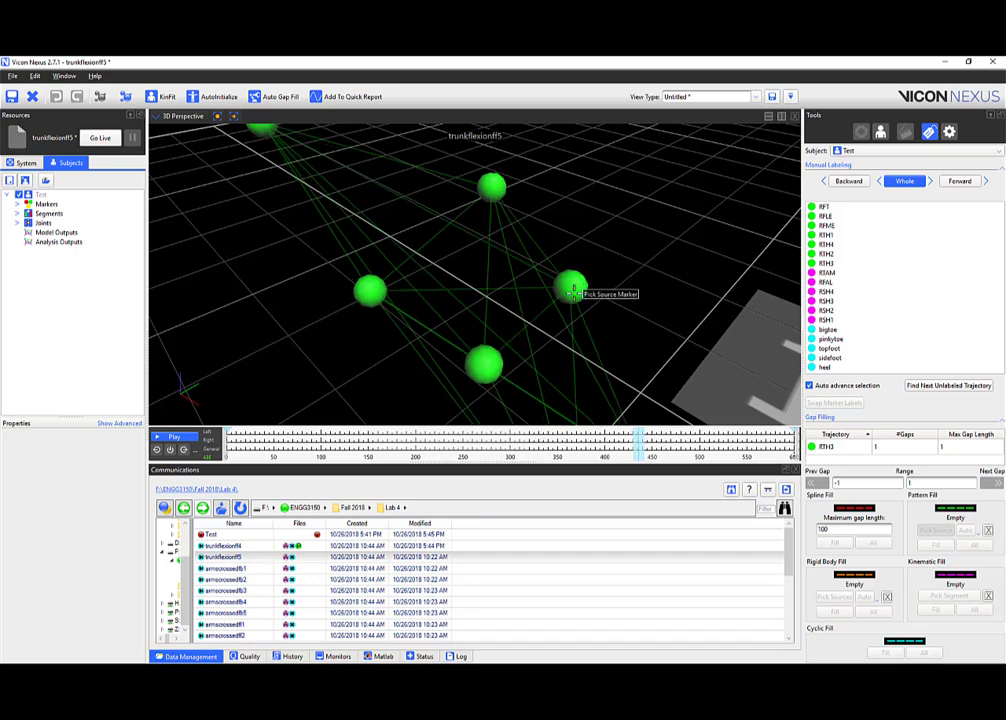
{"action": "key", "text": "Left"}
{"action": "key", "text": "Right"}
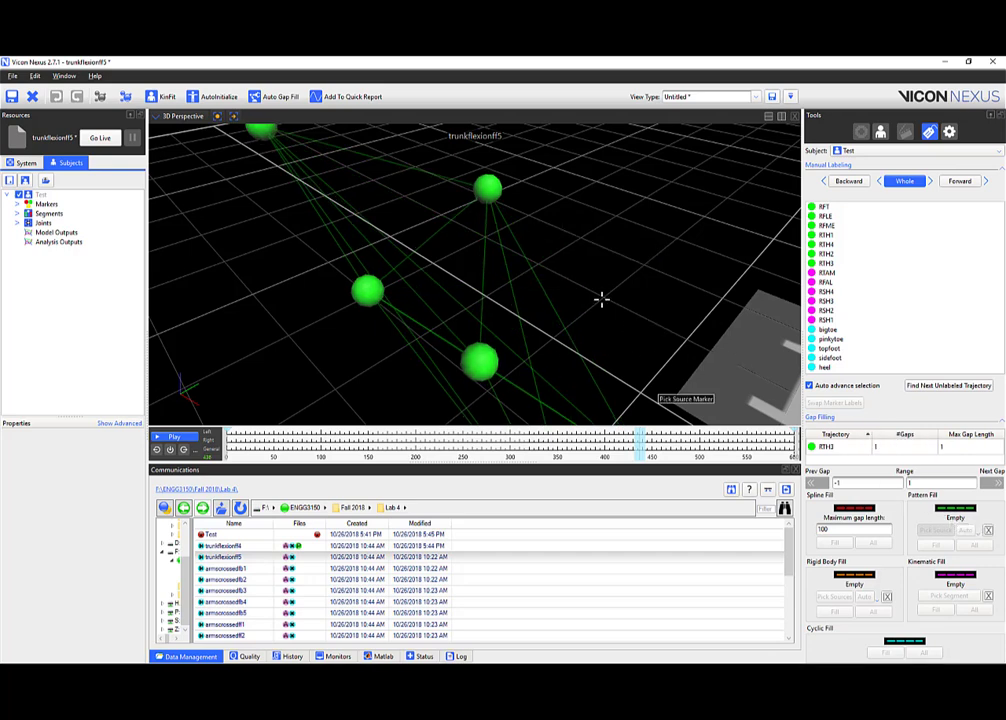
Pick RTH4 as the donor marker for RTH3's pattern fill.
{"action": "left_click", "coordinate": [480, 361]}
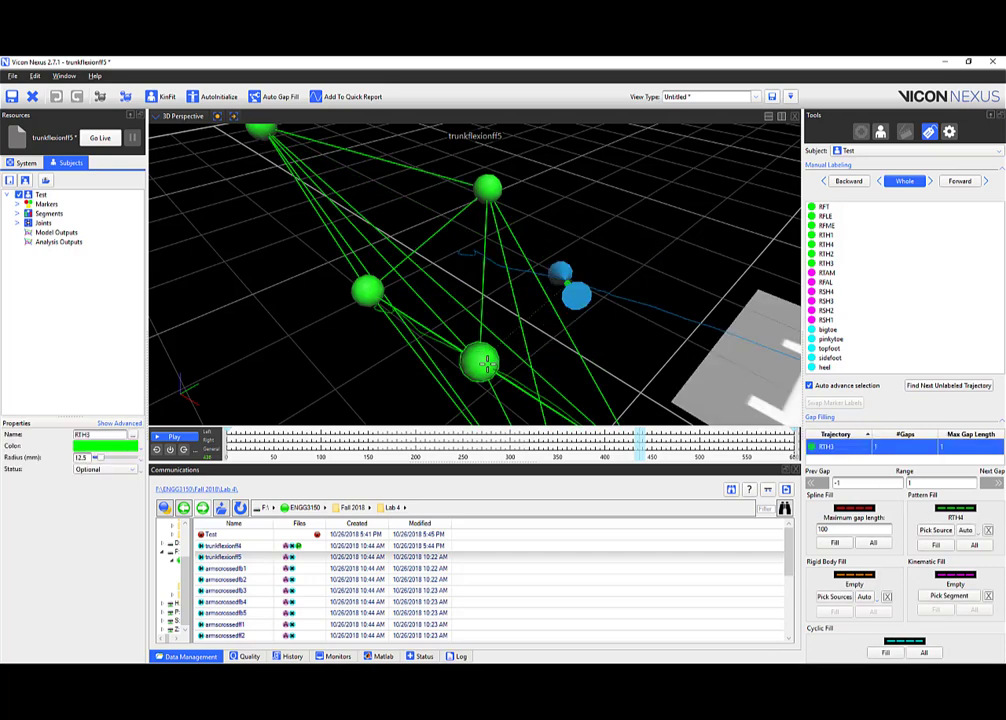
{"action": "mouse_move", "coordinate": [597, 361]}
{"action": "left_mouse_down"}
{"action": "mouse_move", "coordinate": [579, 296]}
{"action": "mouse_move", "coordinate": [588, 337]}
{"action": "mouse_move", "coordinate": [609, 348]}
{"action": "mouse_move", "coordinate": [579, 337]}
{"action": "mouse_move", "coordinate": [563, 305]}
{"action": "mouse_move", "coordinate": [484, 257]}
{"action": "left_mouse_up"}
{"action": "left_click_drag", "start_coordinate": [684, 264], "coordinate": [502, 281]}
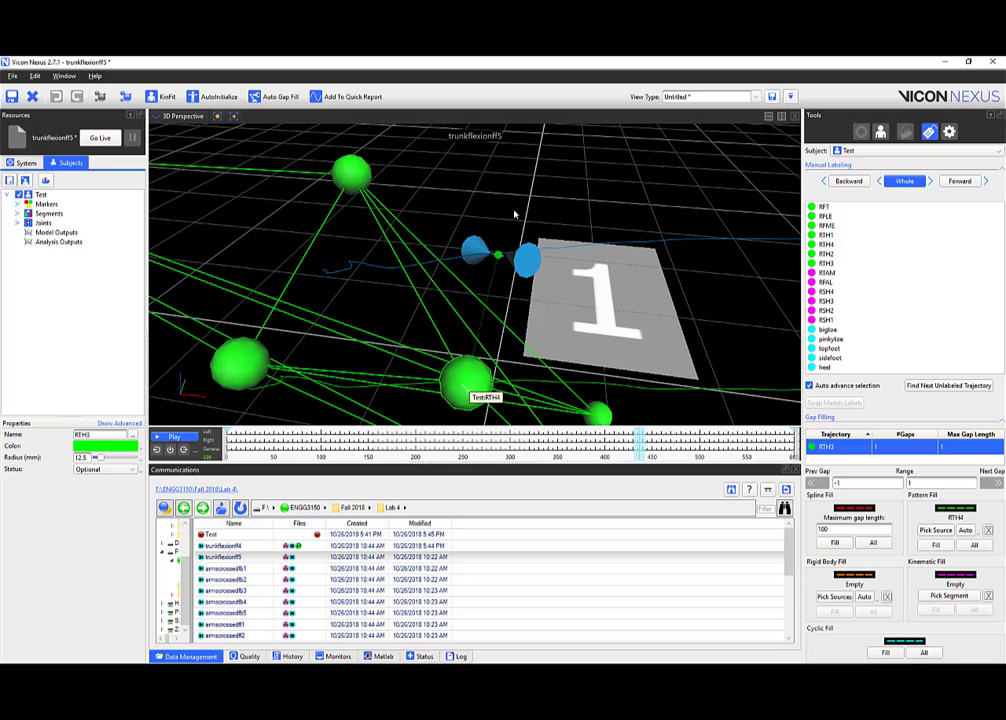
{"action": "left_click", "coordinate": [975, 547]}
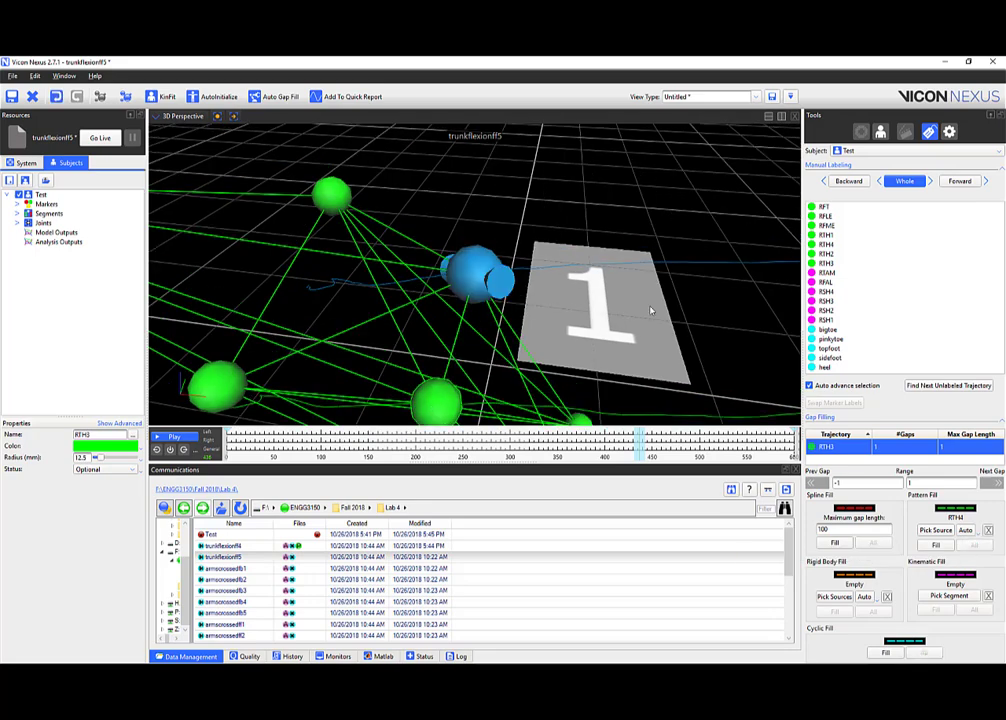
{"action": "left_click", "coordinate": [705, 319]}
{"action": "right_click_drag", "start_coordinate": [705, 319], "coordinate": [708, 368]}
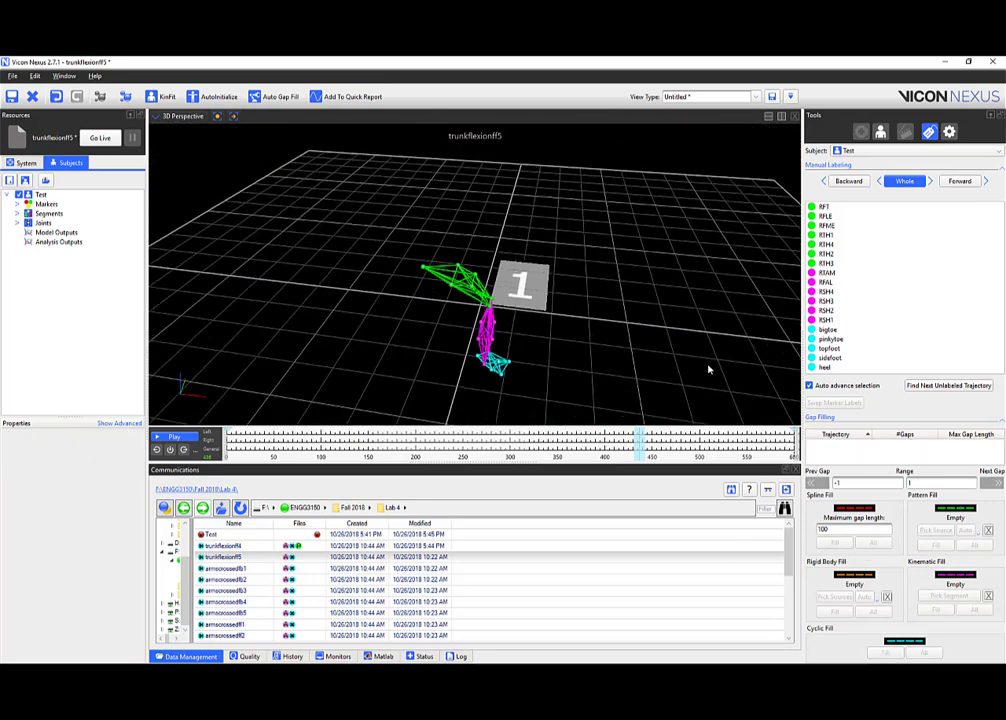
{"action": "mouse_move", "coordinate": [708, 368]}
{"action": "left_mouse_down"}
{"action": "mouse_move", "coordinate": [568, 331]}
{"action": "mouse_move", "coordinate": [622, 345]}
{"action": "left_mouse_up"}
{"action": "right_click_drag", "start_coordinate": [622, 345], "coordinate": [620, 333]}
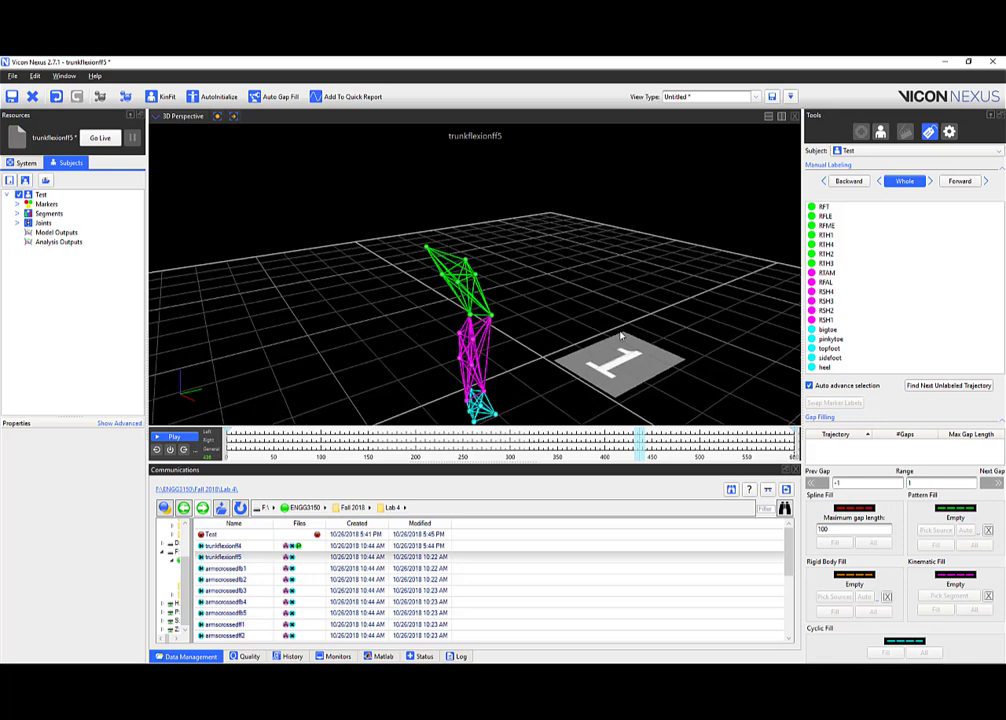
{"action": "middle_click_drag", "start_coordinate": [620, 333], "coordinate": [624, 298]}
{"action": "left_click_drag", "start_coordinate": [639, 442], "coordinate": [303, 454]}
{"action": "scroll", "coordinate": [252, 550], "scroll_direction": "down", "scroll_amount": 5}
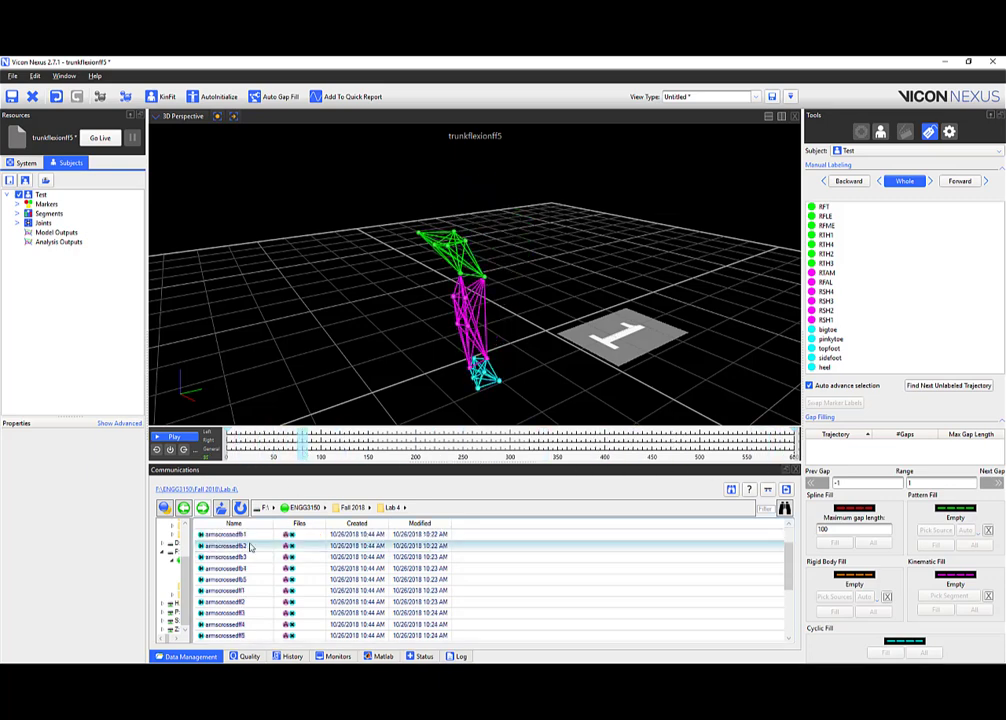
{"action": "scroll", "coordinate": [245, 550], "scroll_direction": "up", "scroll_amount": 5}
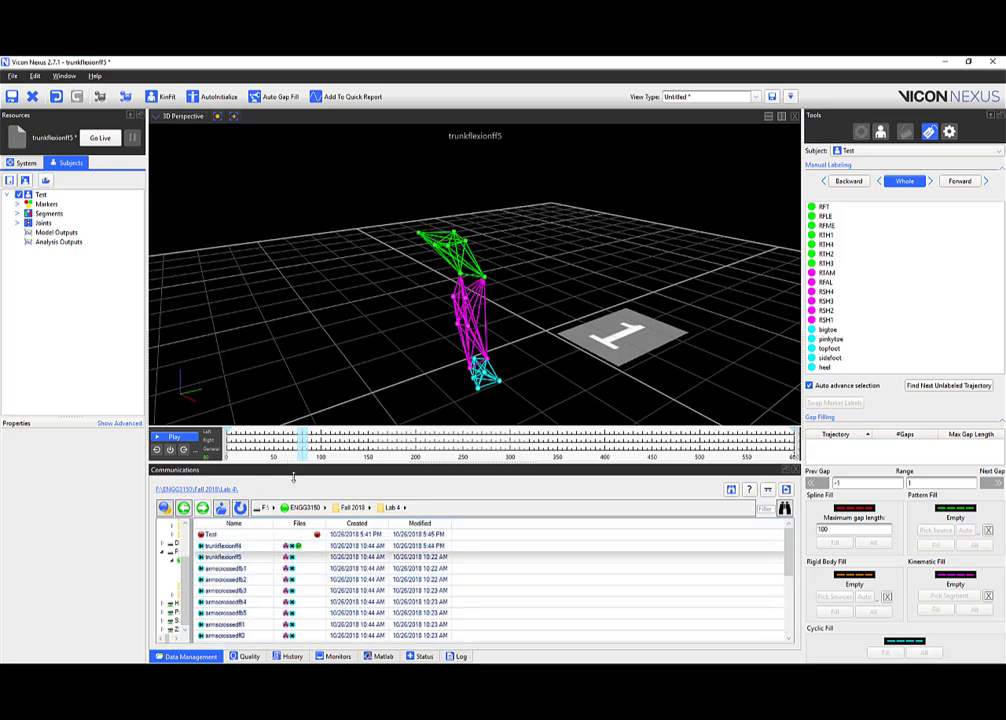
{"action": "mouse_move", "coordinate": [428, 301]}
{"action": "left_mouse_down"}
{"action": "mouse_move", "coordinate": [454, 301]}
{"action": "mouse_move", "coordinate": [413, 310]}
{"action": "left_mouse_up"}
{"action": "right_click_drag", "start_coordinate": [413, 310], "coordinate": [416, 299]}
{"action": "middle_click_drag", "start_coordinate": [416, 299], "coordinate": [435, 285]}
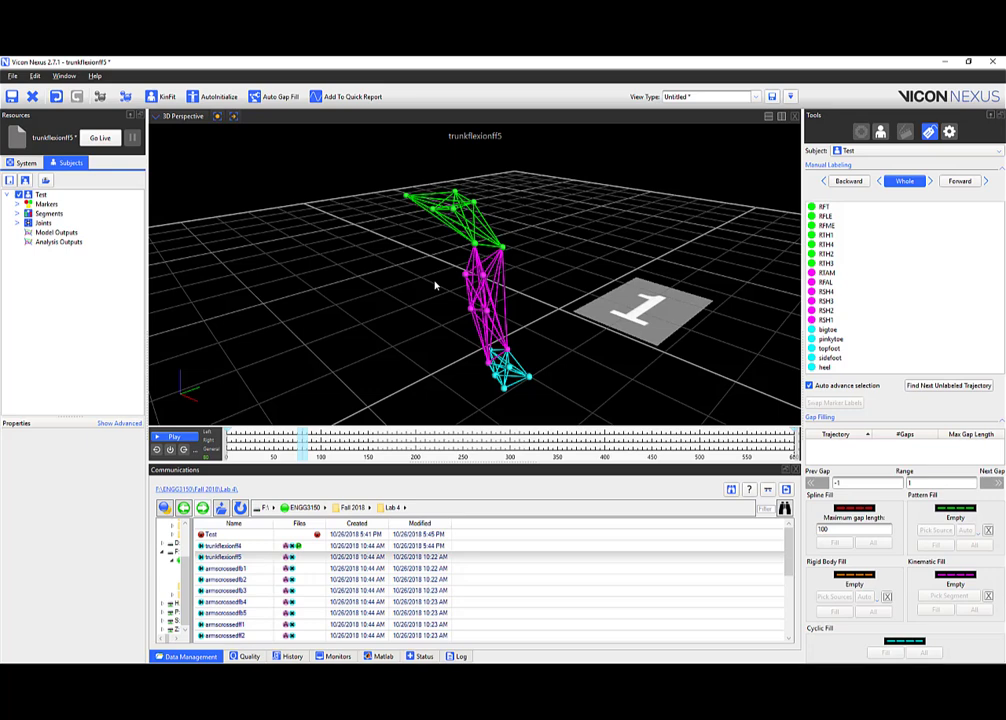